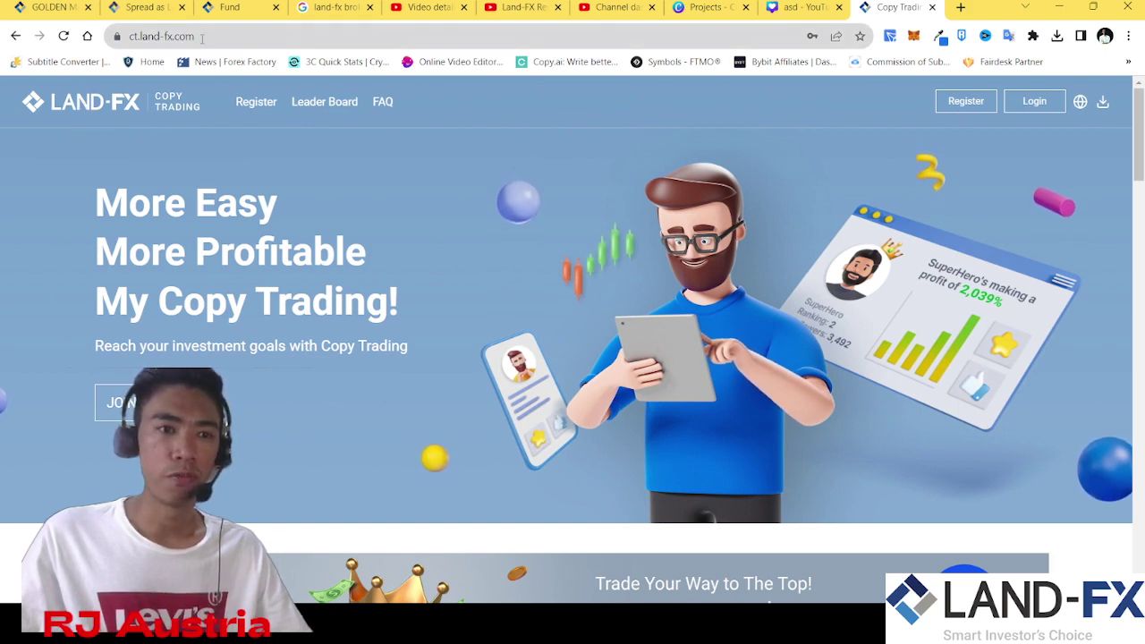
Step: Check the site address, then open the Land-FX Copy Trading account registration page
click(151, 36)
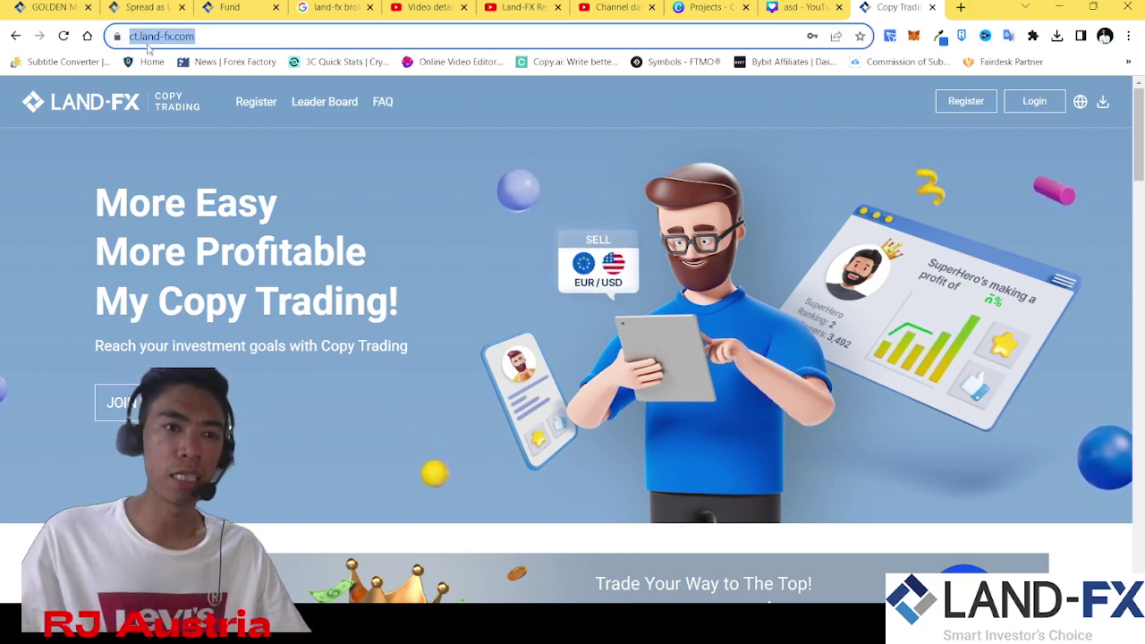
click(215, 36)
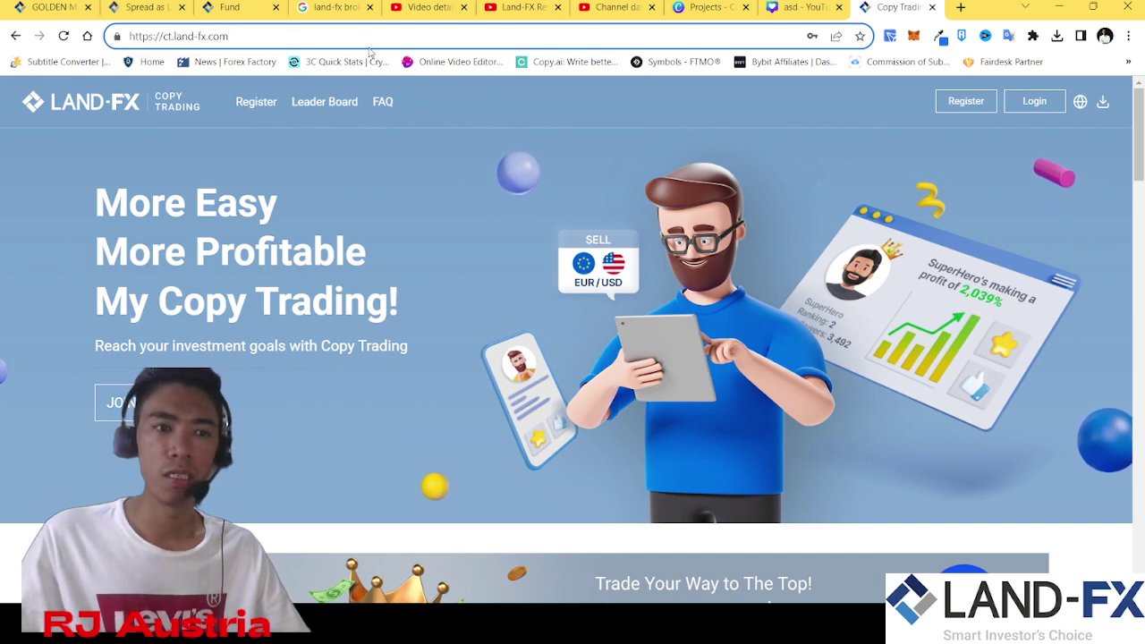
click(978, 104)
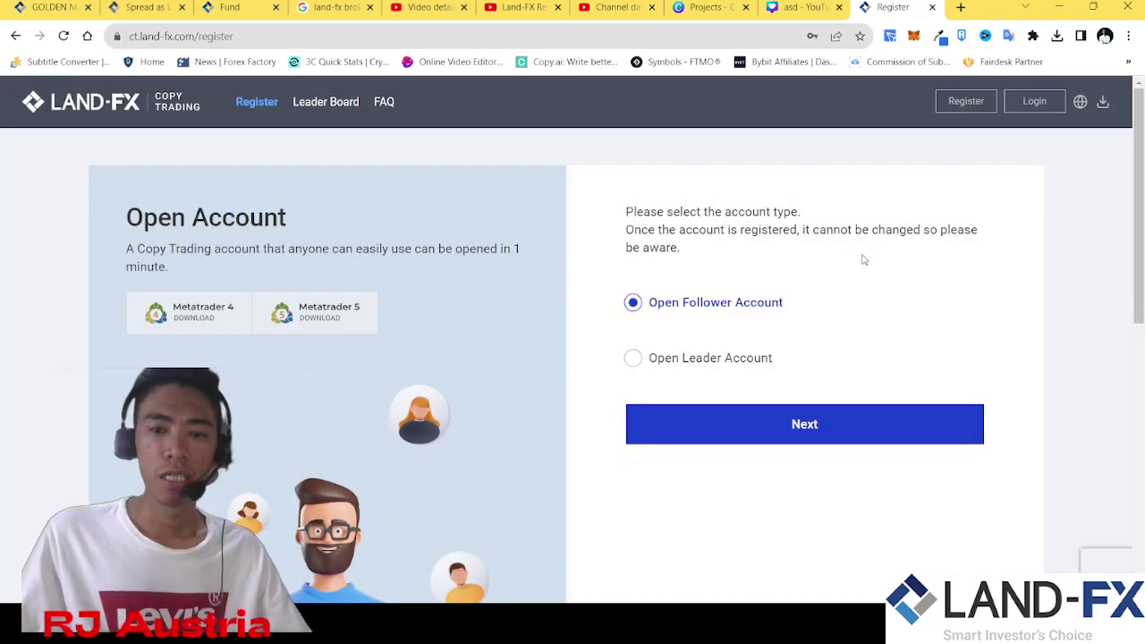
Step: Continue with the follower account type and test-type in the Email field, then clear it
click(779, 442)
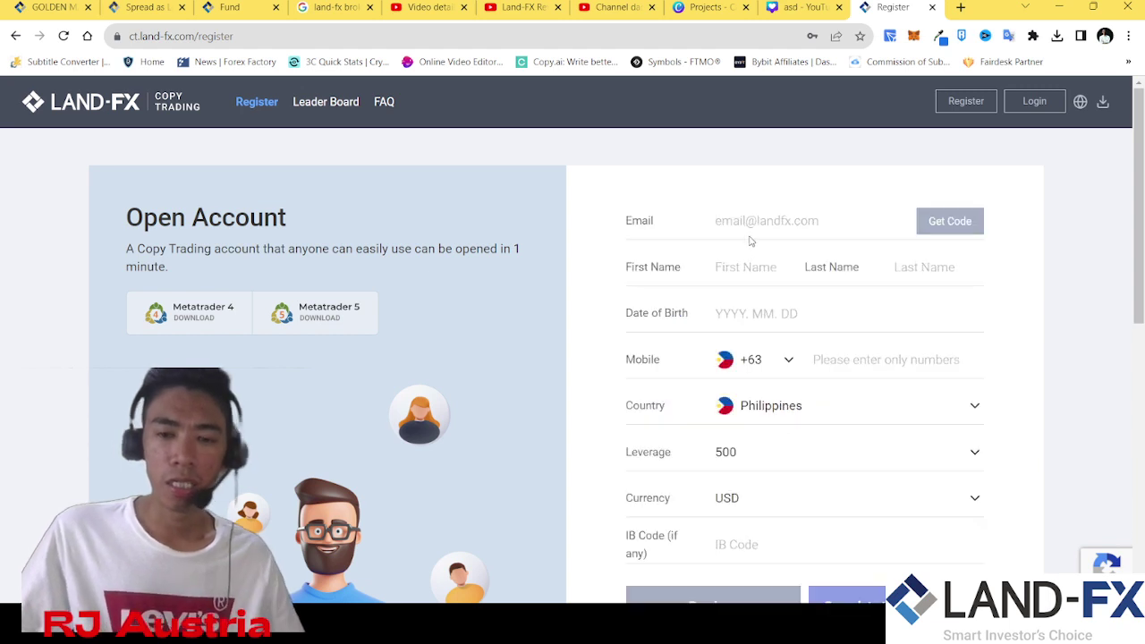
text(r)
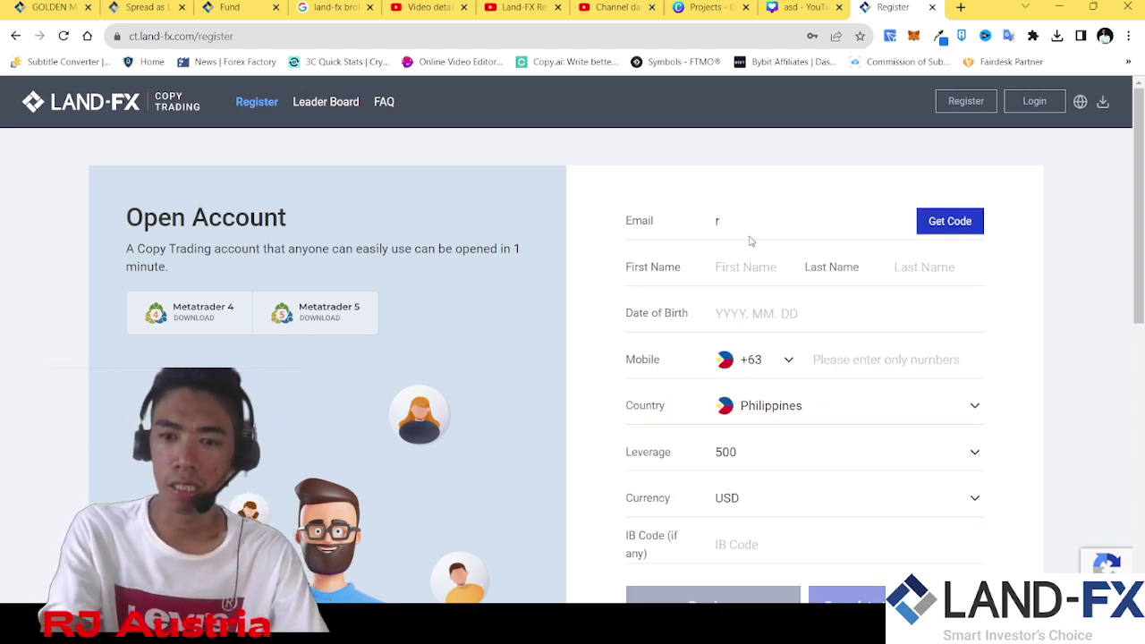
key(BackSpace)
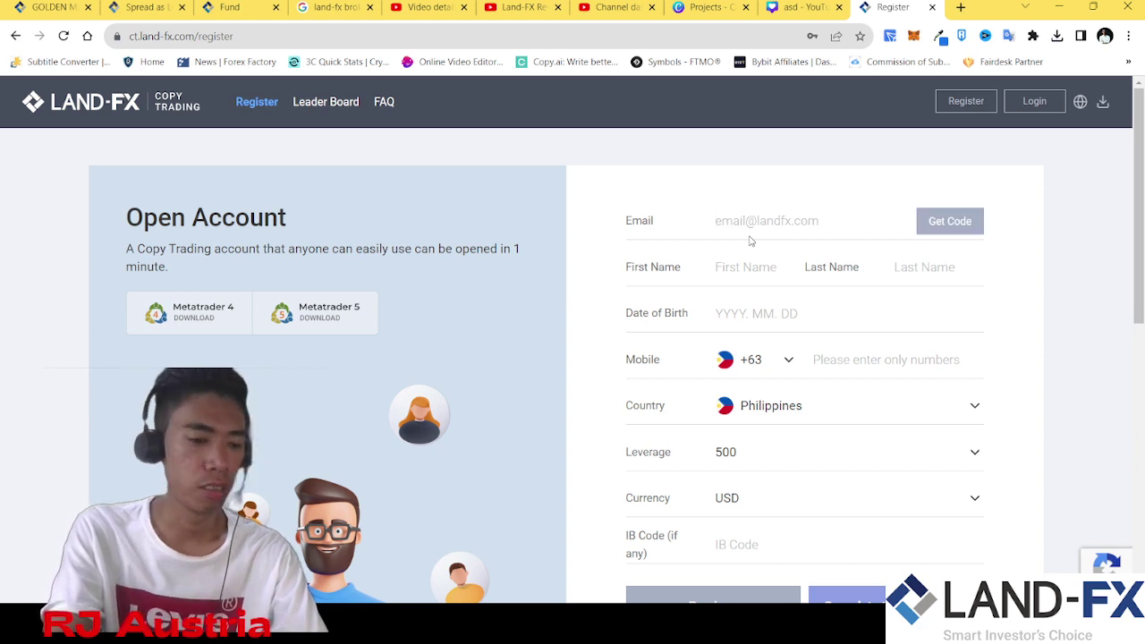
text(jua)
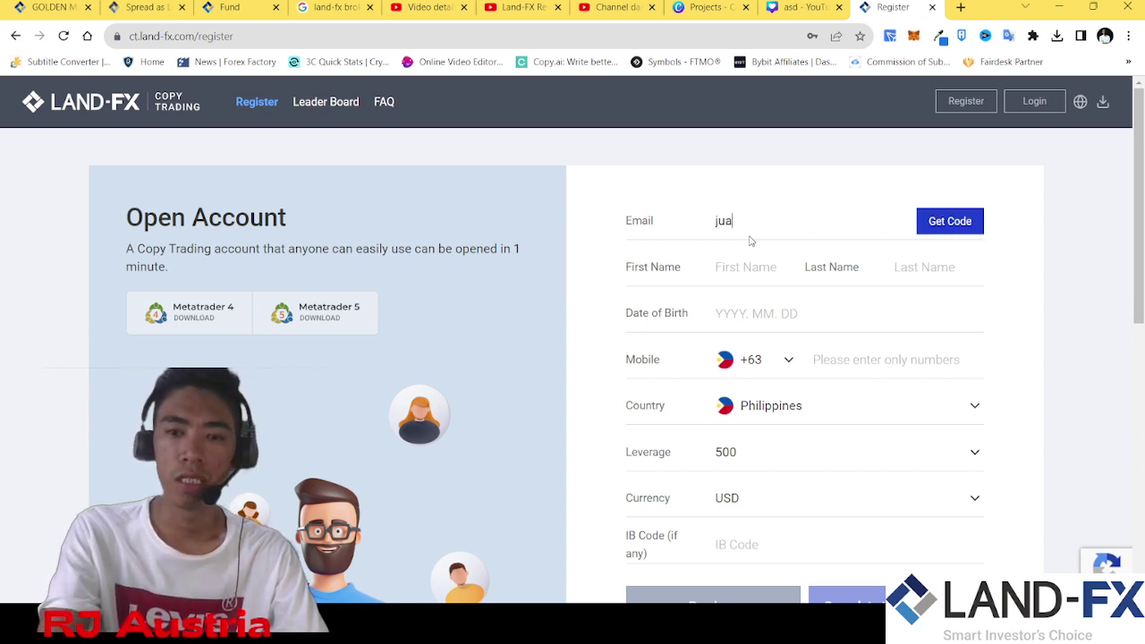
key(BackSpace)
key(BackSpace)
key(BackSpace)
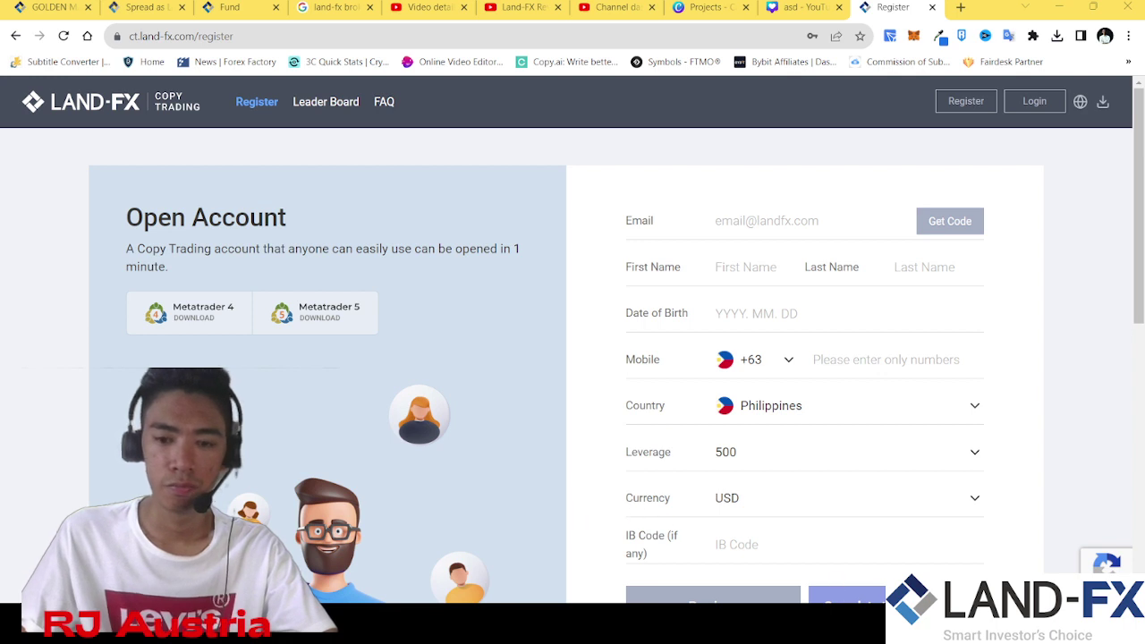
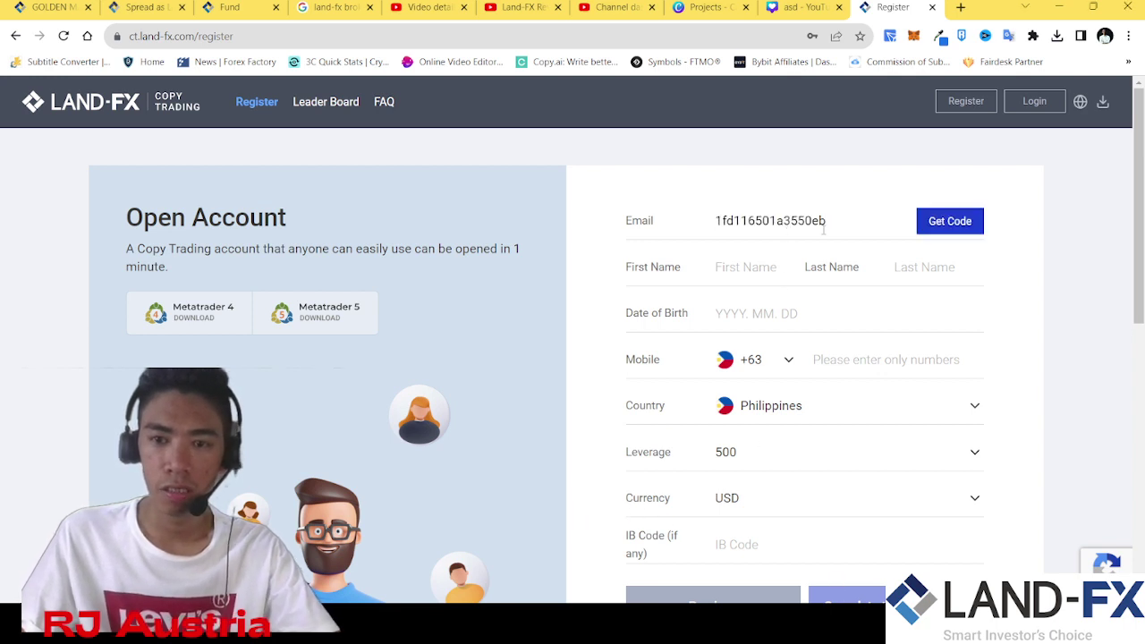
Step: Remove the wrongly pasted code from Email and fill it from a saved suggestion
drag(823, 229, 669, 231)
key(BackSpace)
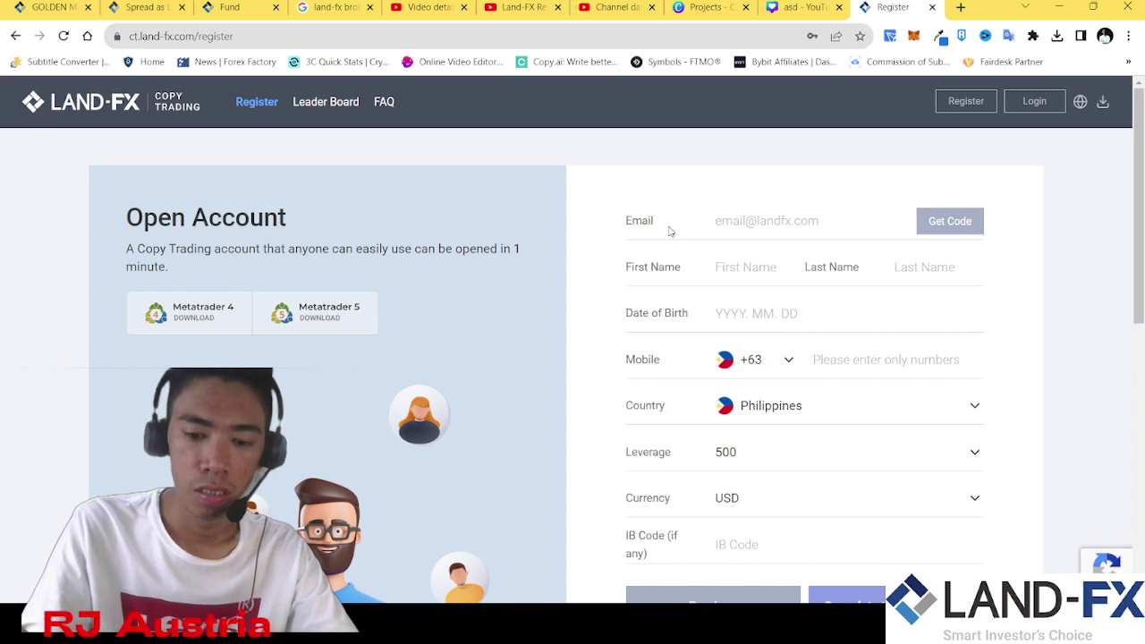
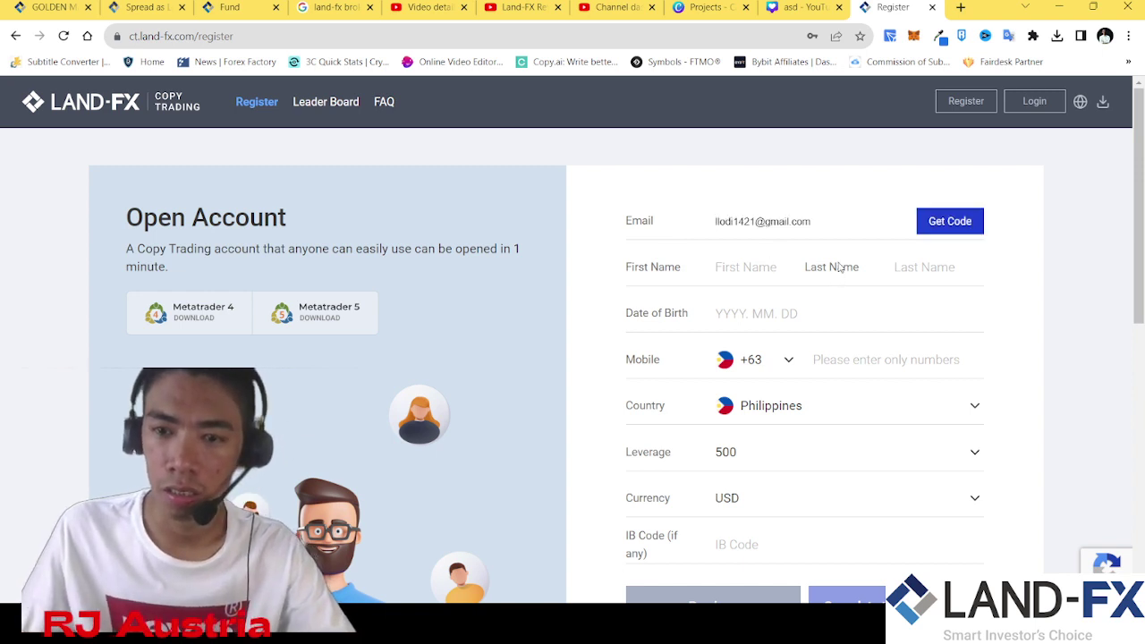
click(832, 266)
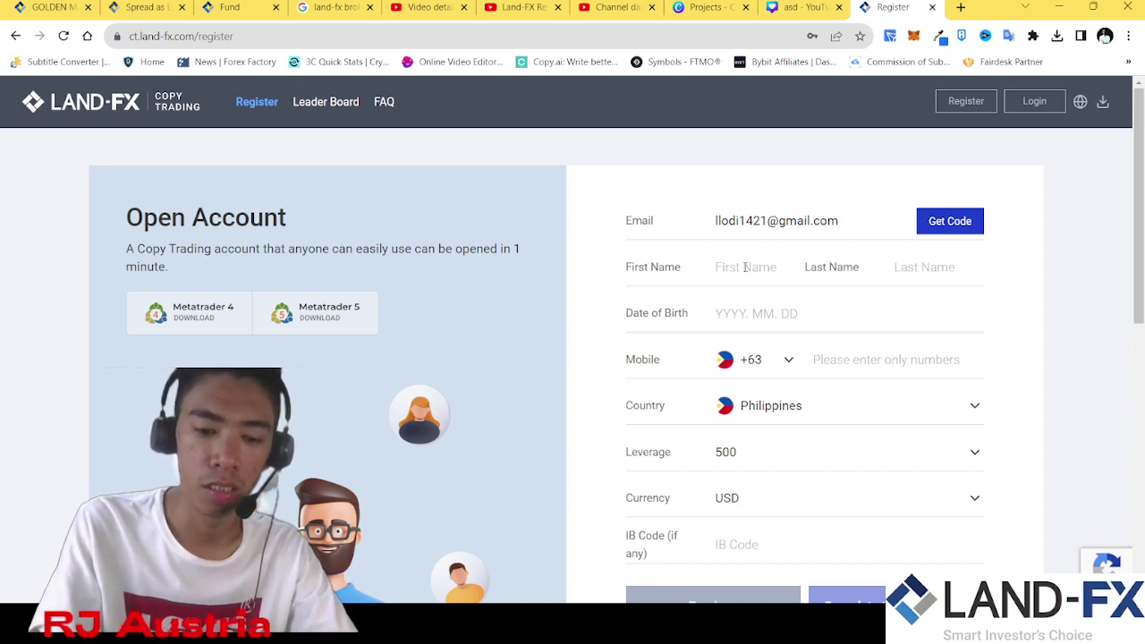
Step: Enter the name and date of birth, start the mobile number, and request an email verification code
text(juan)
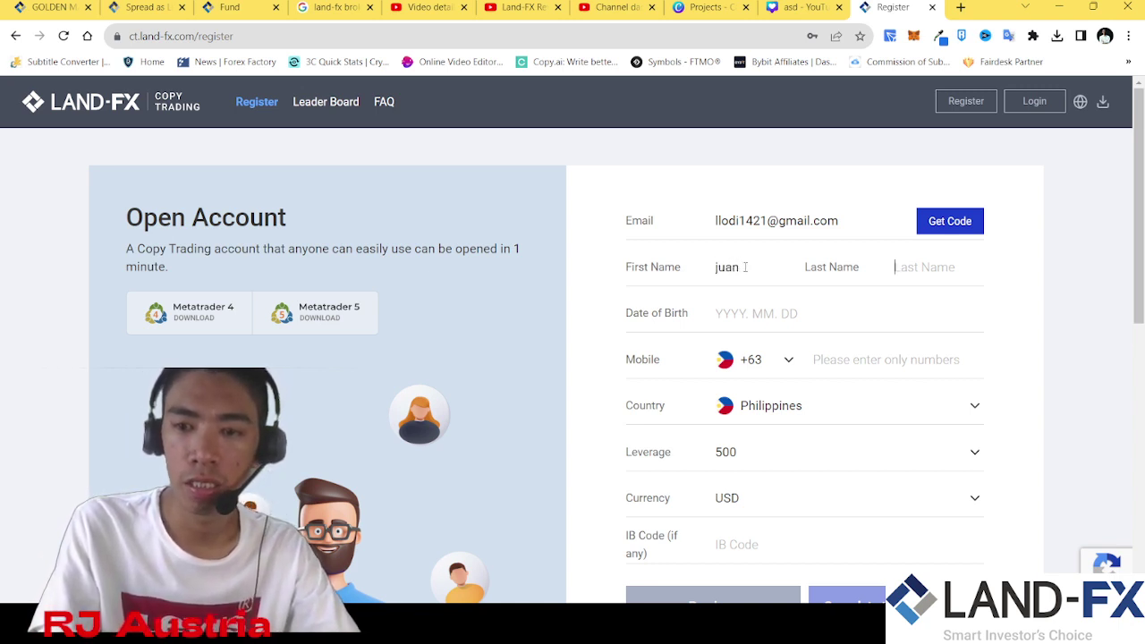
text(dela cruz)
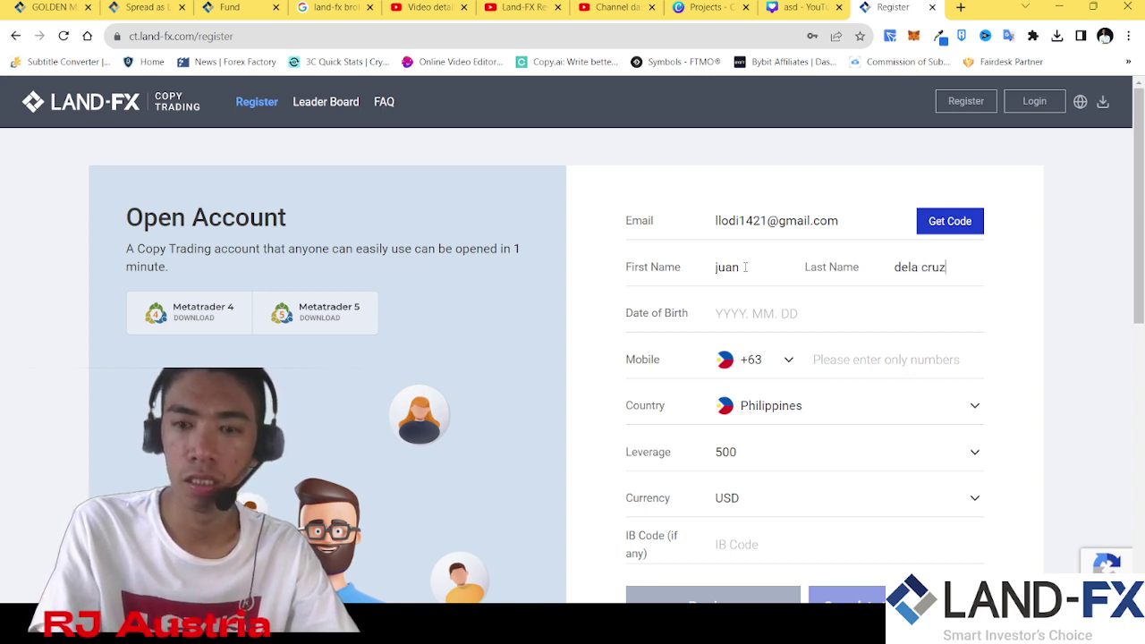
key(Tab)
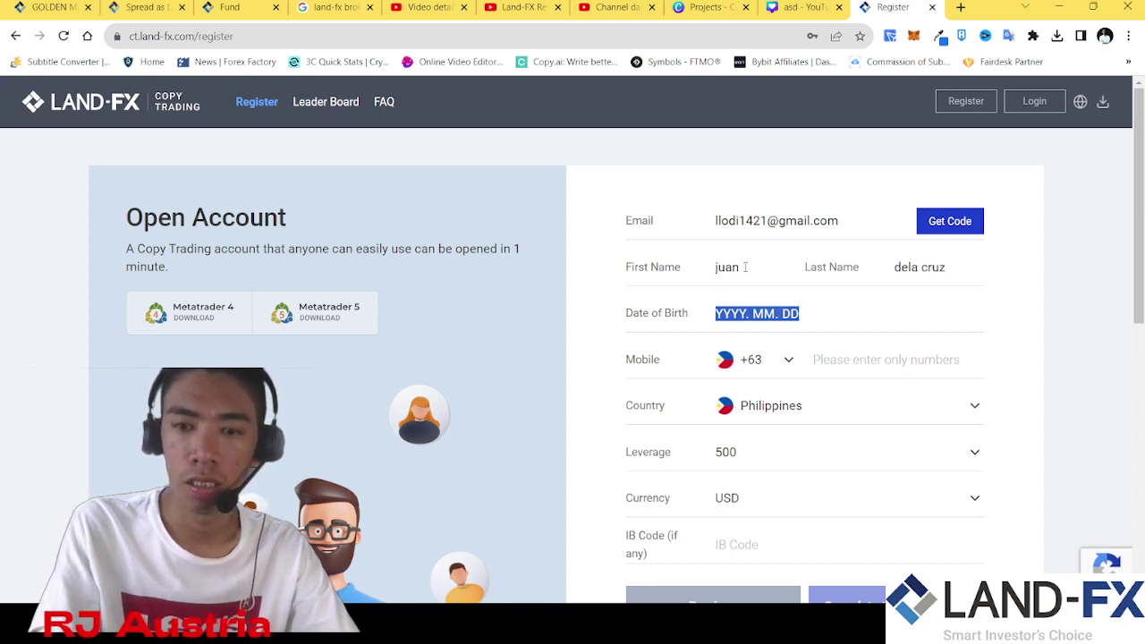
text(199)
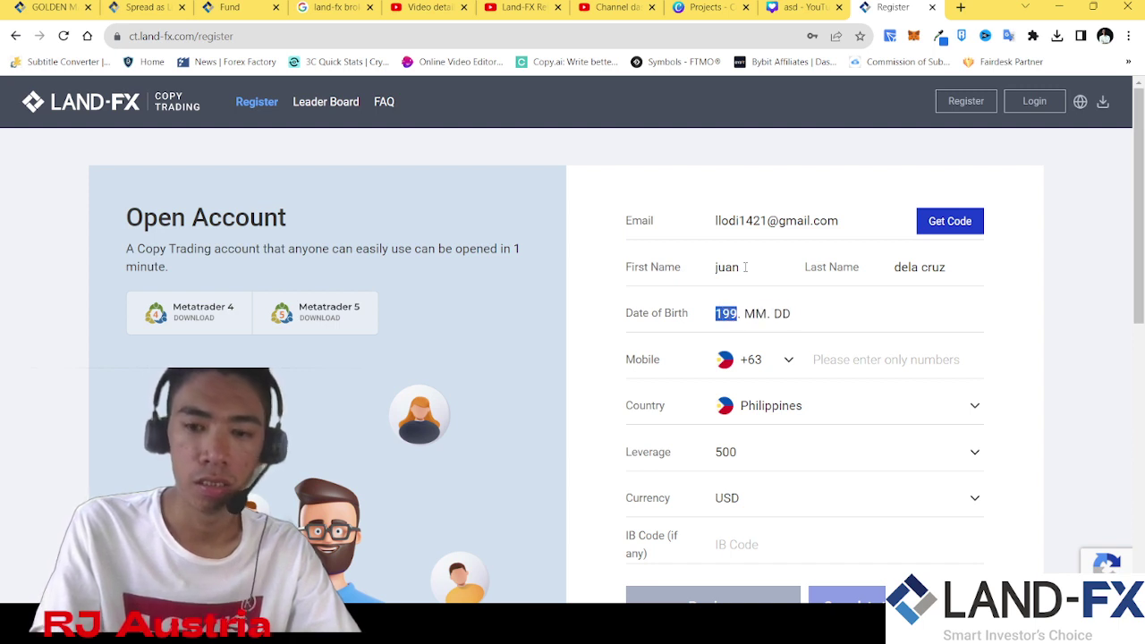
text(0. 08. )
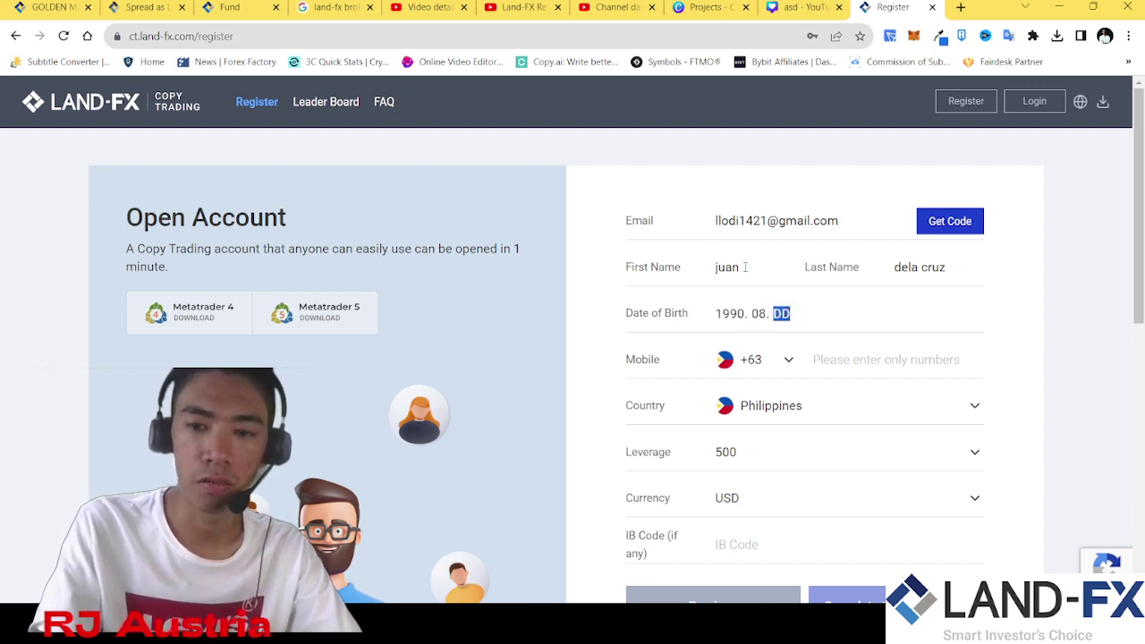
text(13)
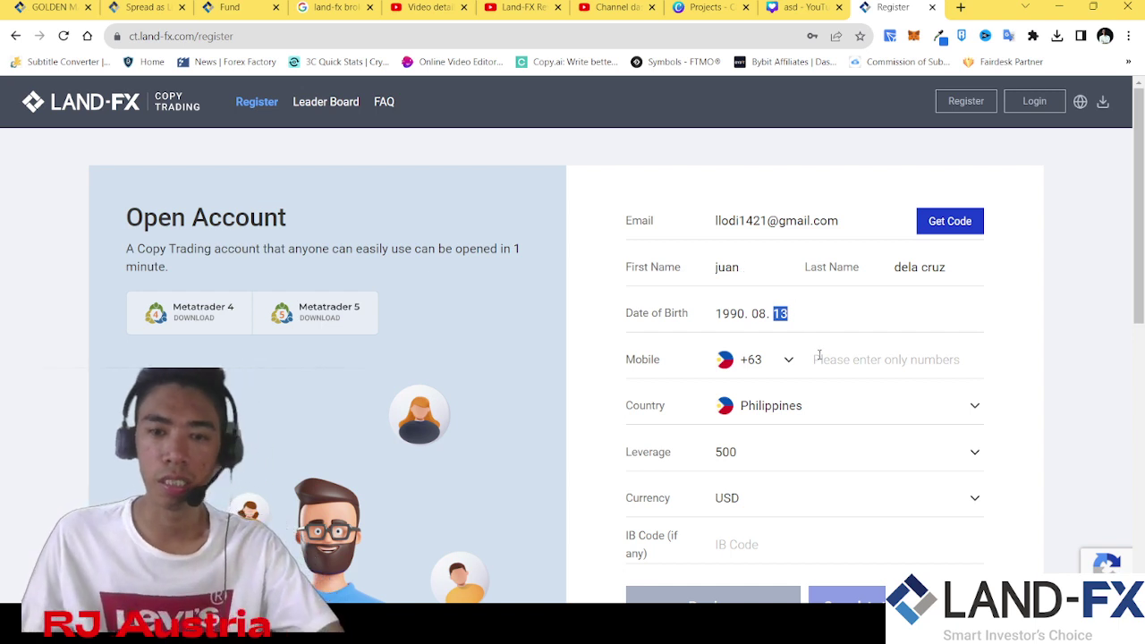
click(819, 356)
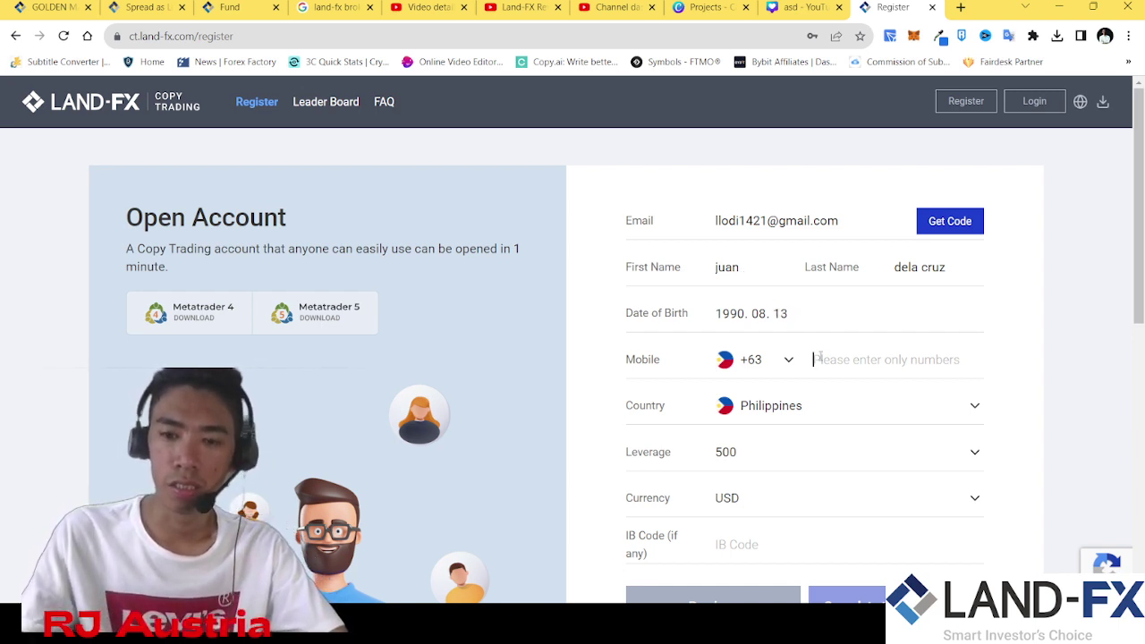
text(9)
click(963, 221)
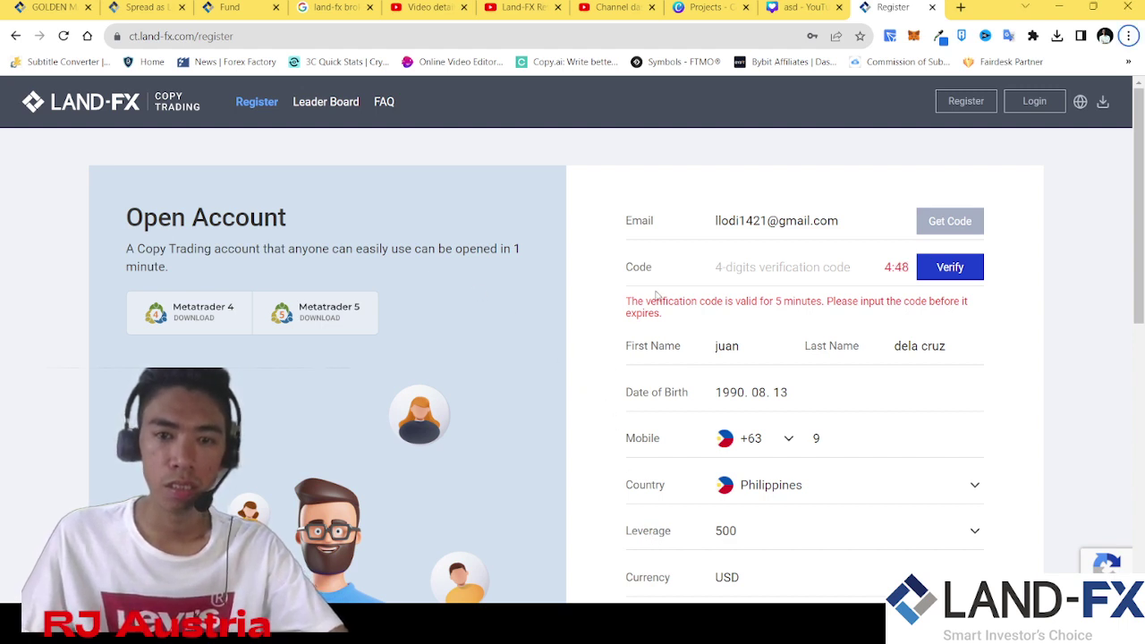
Step: Paste the emailed verification code into the Code field and verify it
click(822, 267)
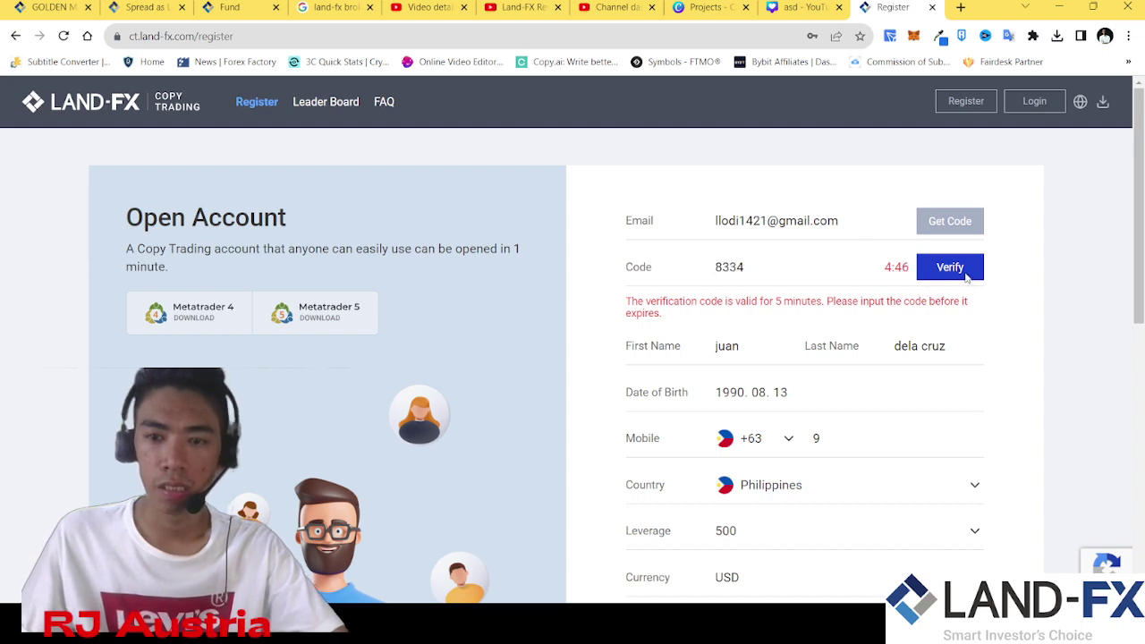
click(964, 273)
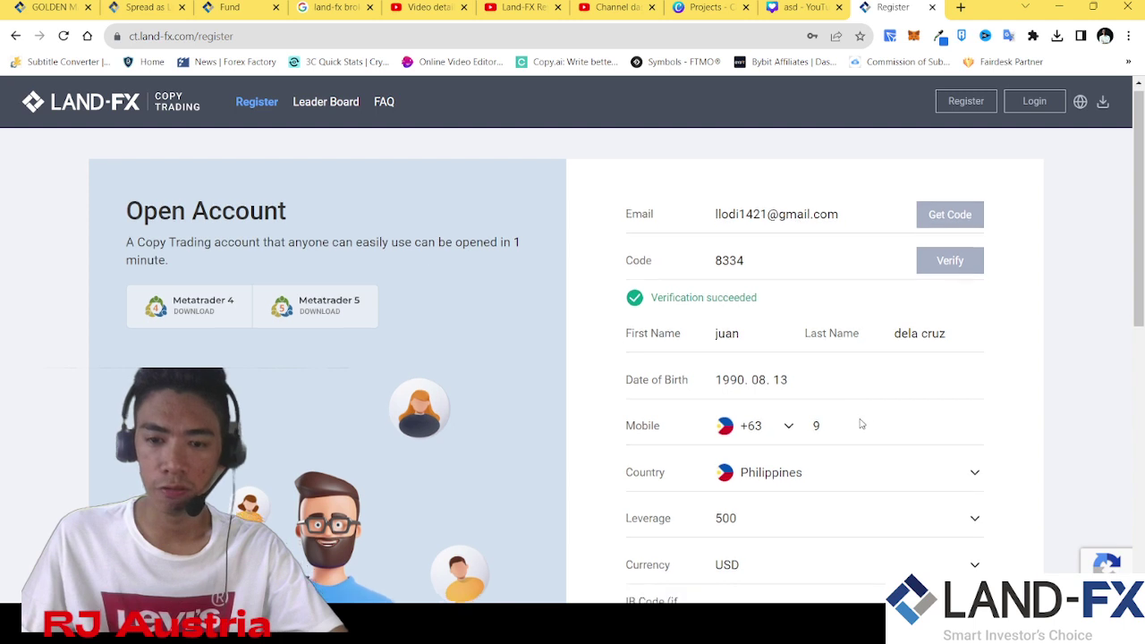
Step: Finish entering the mobile number and move down to the optional IB Code field
scroll(862, 361, down, 1)
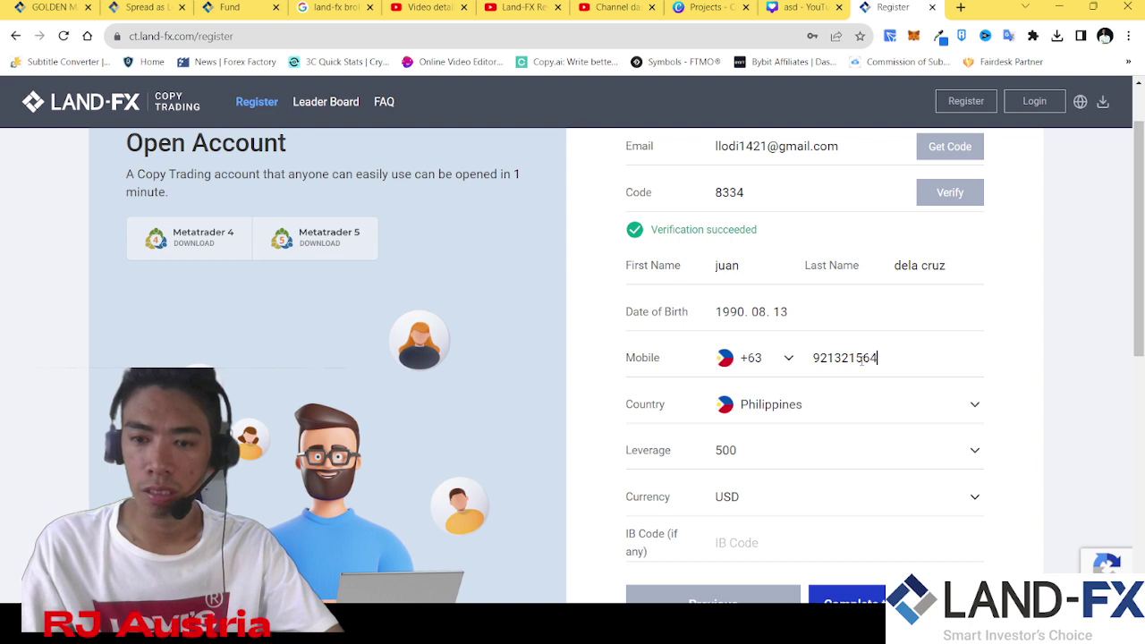
text(4)
scroll(796, 438, down, 2)
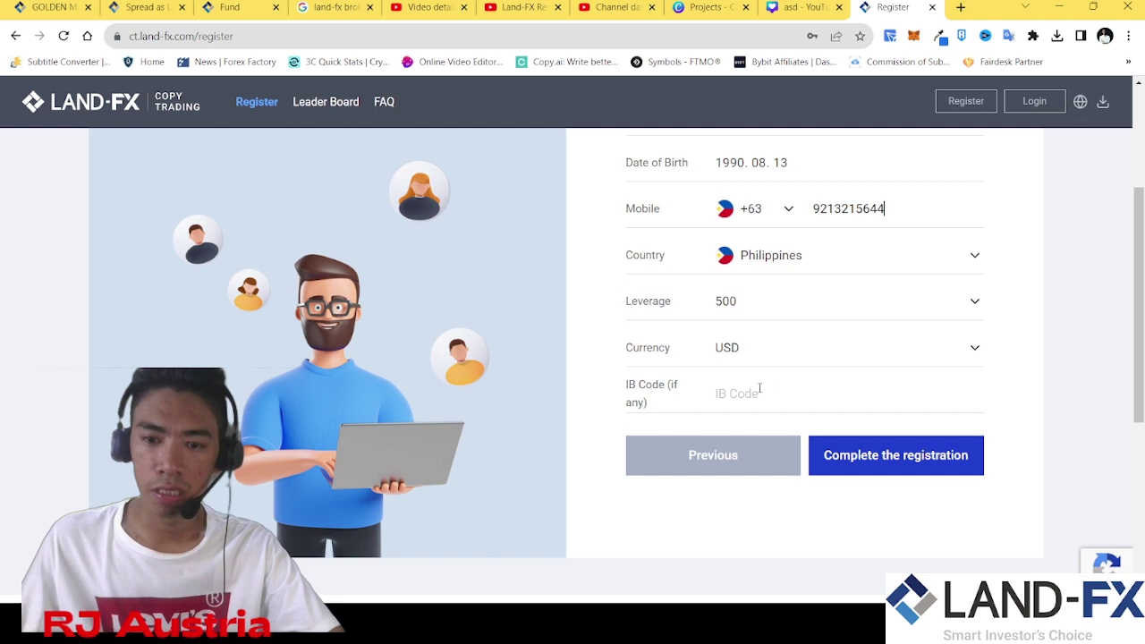
click(826, 424)
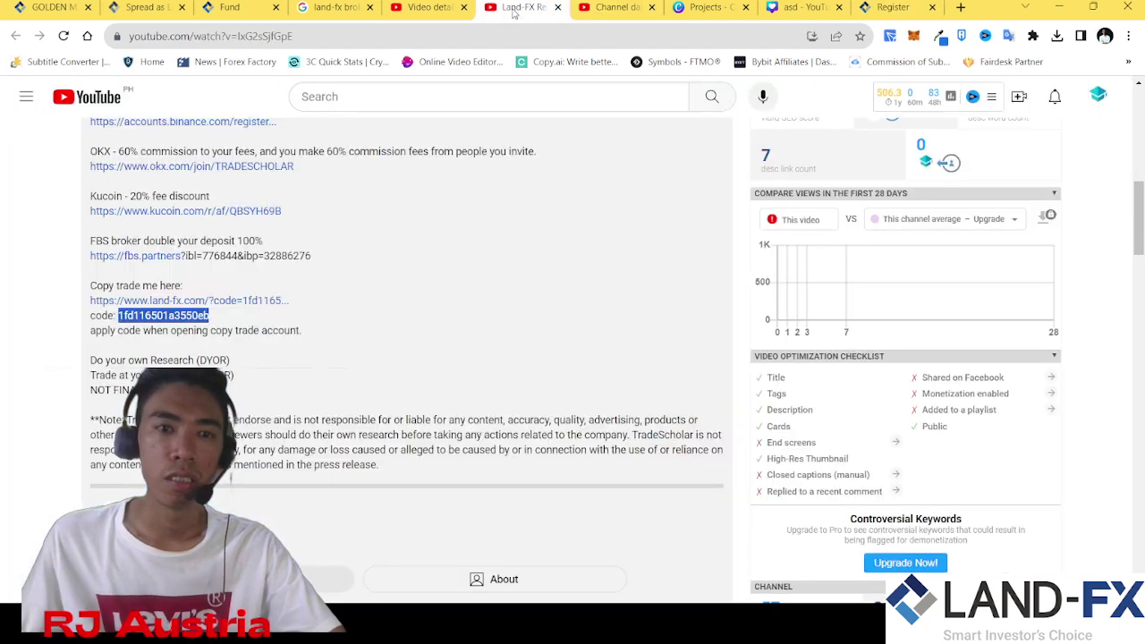
Step: Select the referral code in the YouTube video description, then return to Land-FX's IB Code field
click(515, 13)
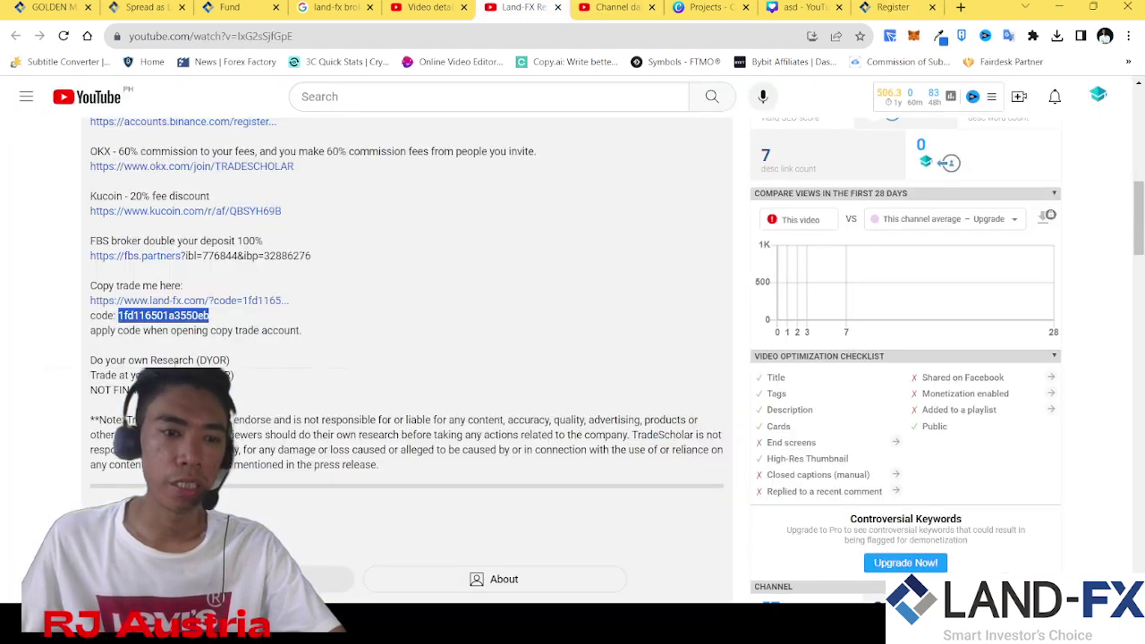
click(208, 315)
scroll(233, 331, up, 10)
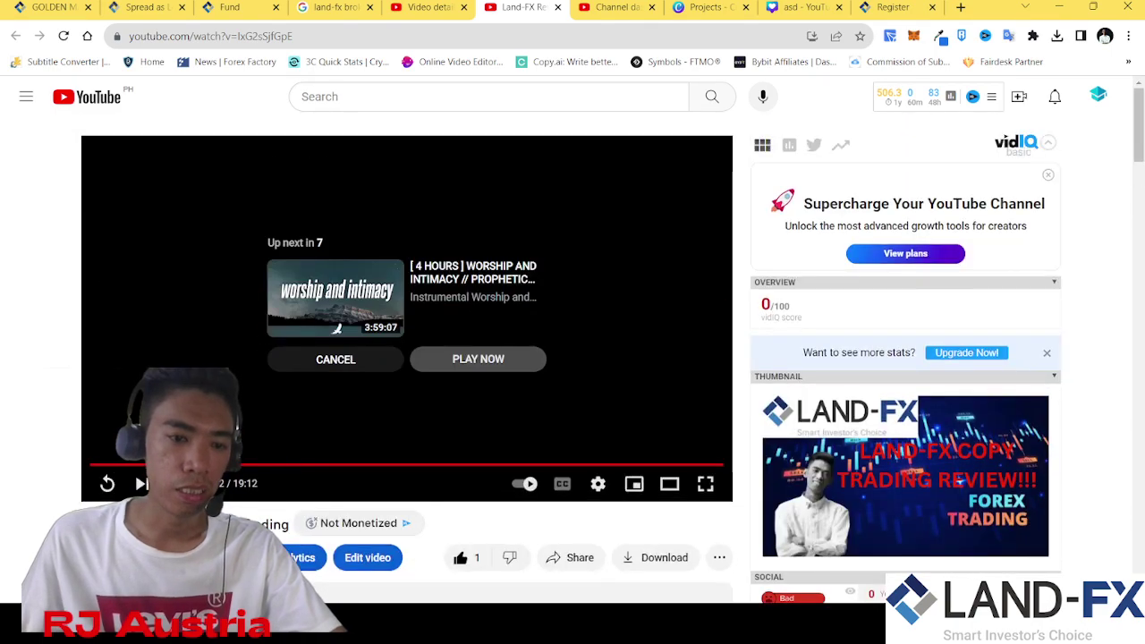
scroll(407, 358, down, 8)
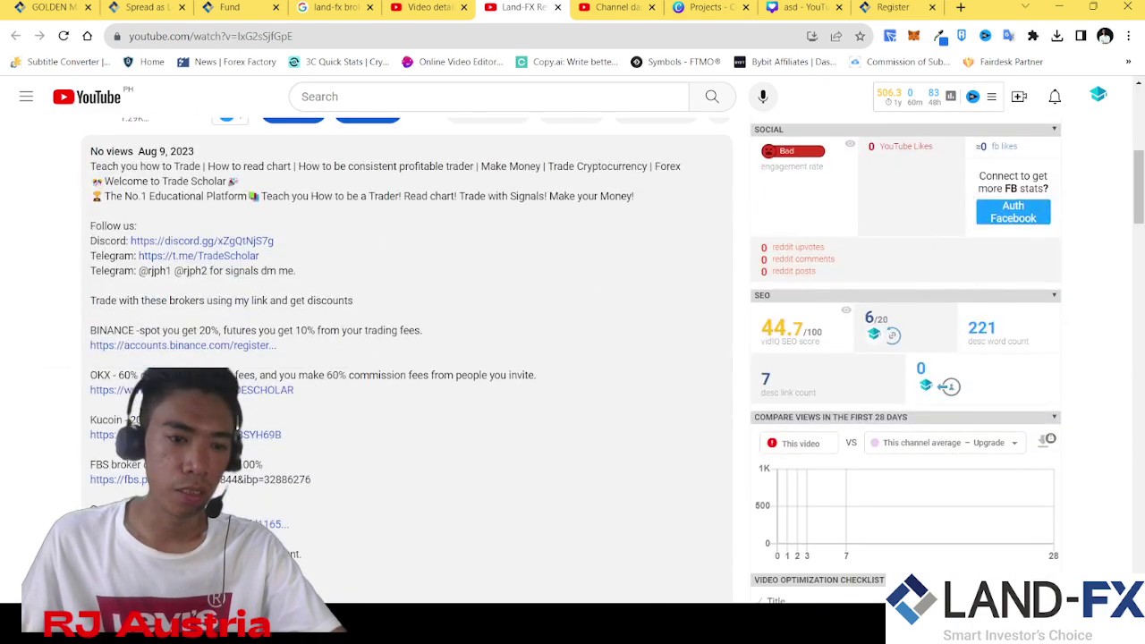
scroll(573, 358, down, 1)
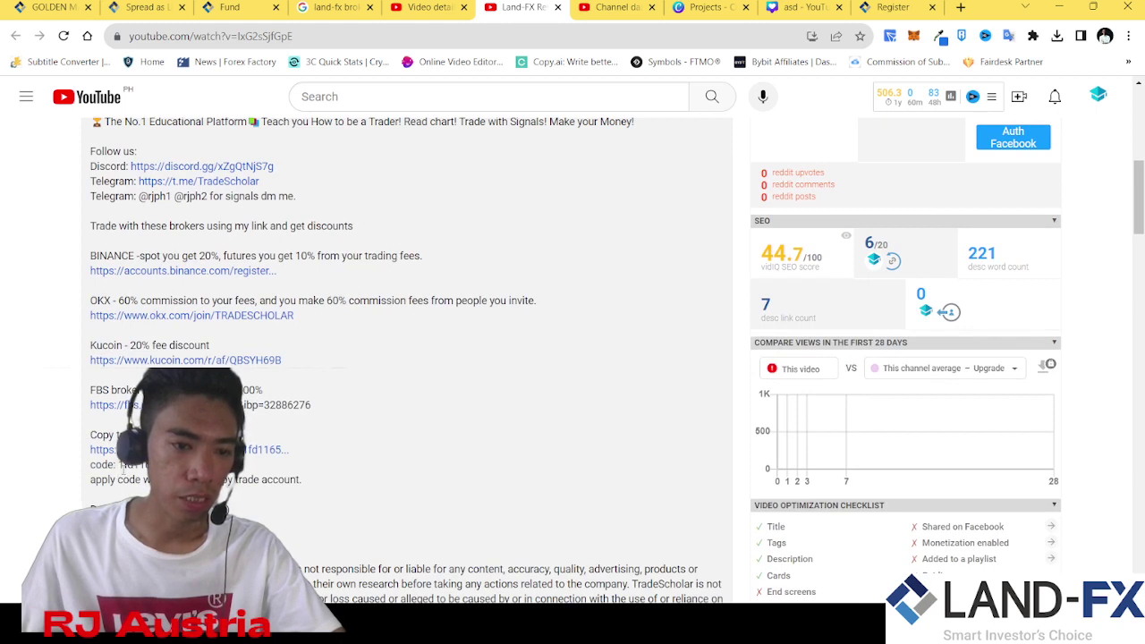
double_click(119, 466)
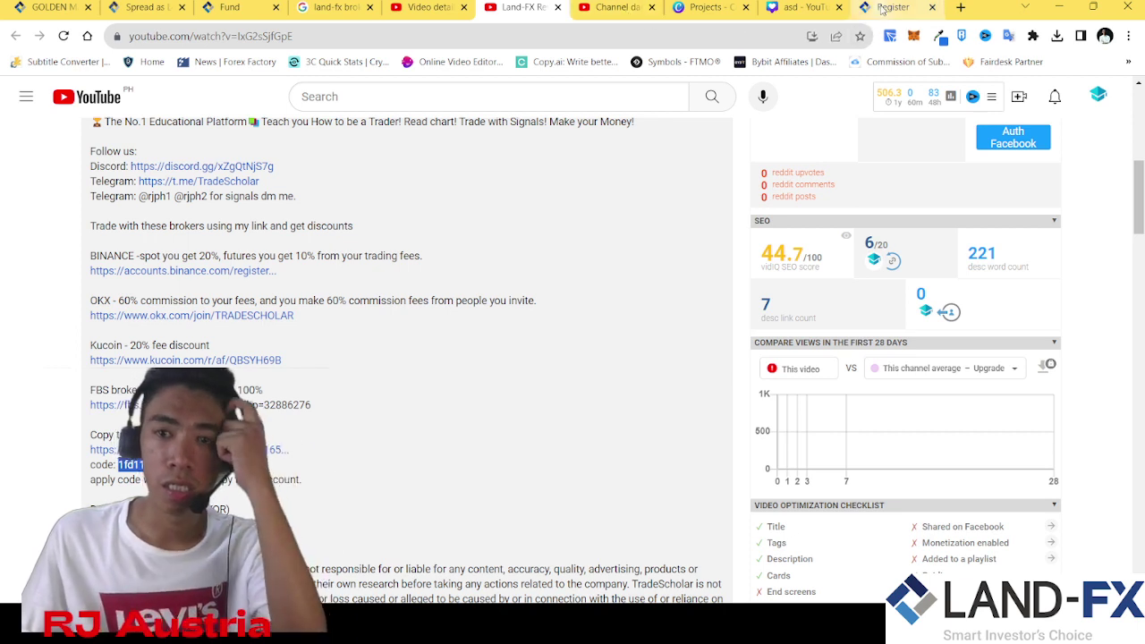
click(893, 7)
click(745, 392)
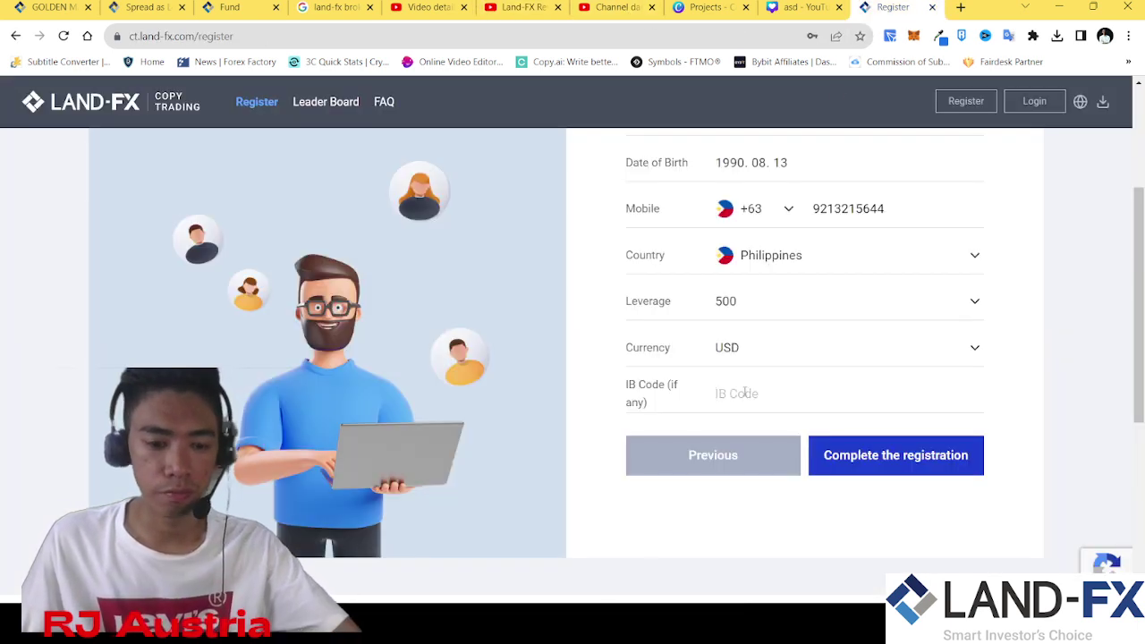
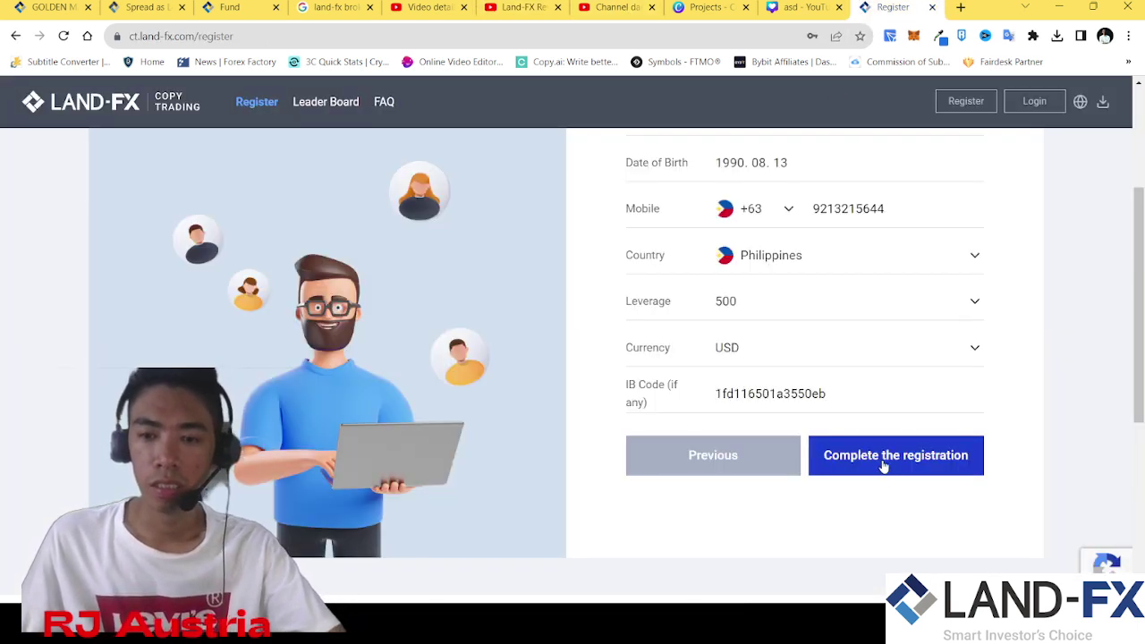
Step: Paste the referral code as the IB code and complete the registration
click(886, 462)
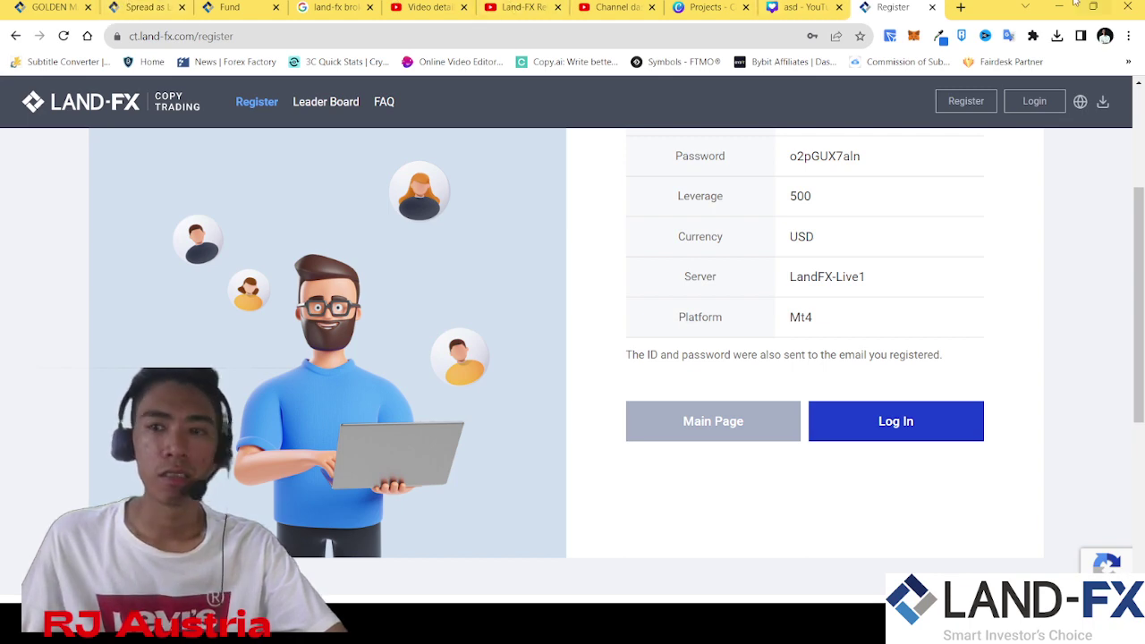
scroll(926, 329, up, 3)
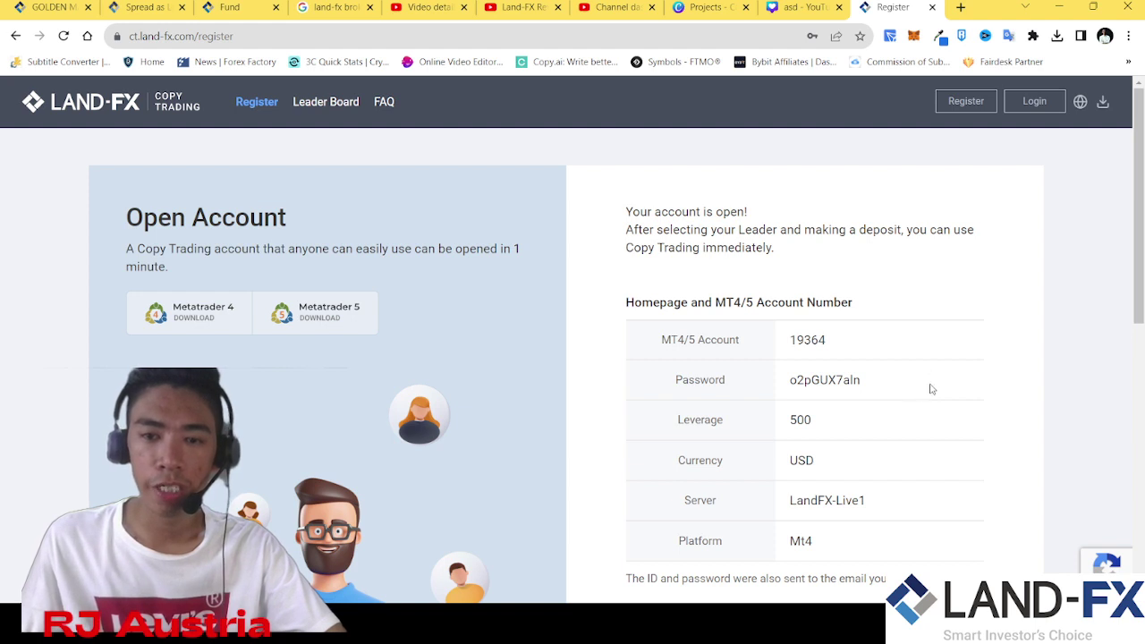
Step: Select the issued account number, password and MT4 platform details, then open a blank browser tab
drag(788, 345, 830, 343)
drag(791, 386, 846, 369)
drag(791, 342, 826, 340)
drag(791, 383, 869, 376)
scroll(853, 439, down, 1)
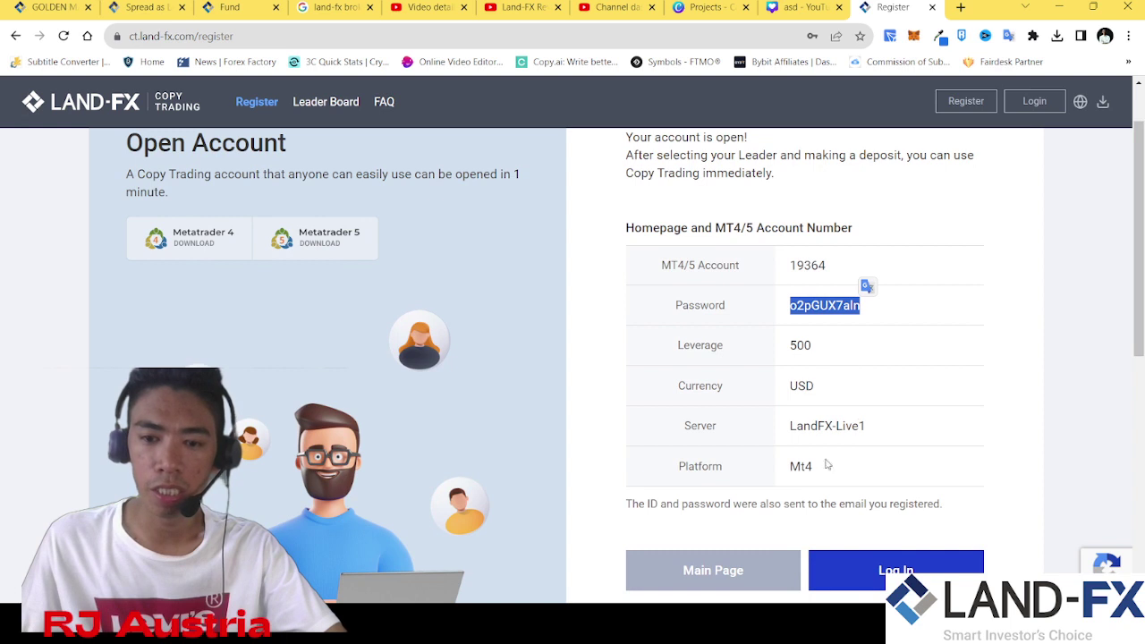
drag(791, 466, 813, 467)
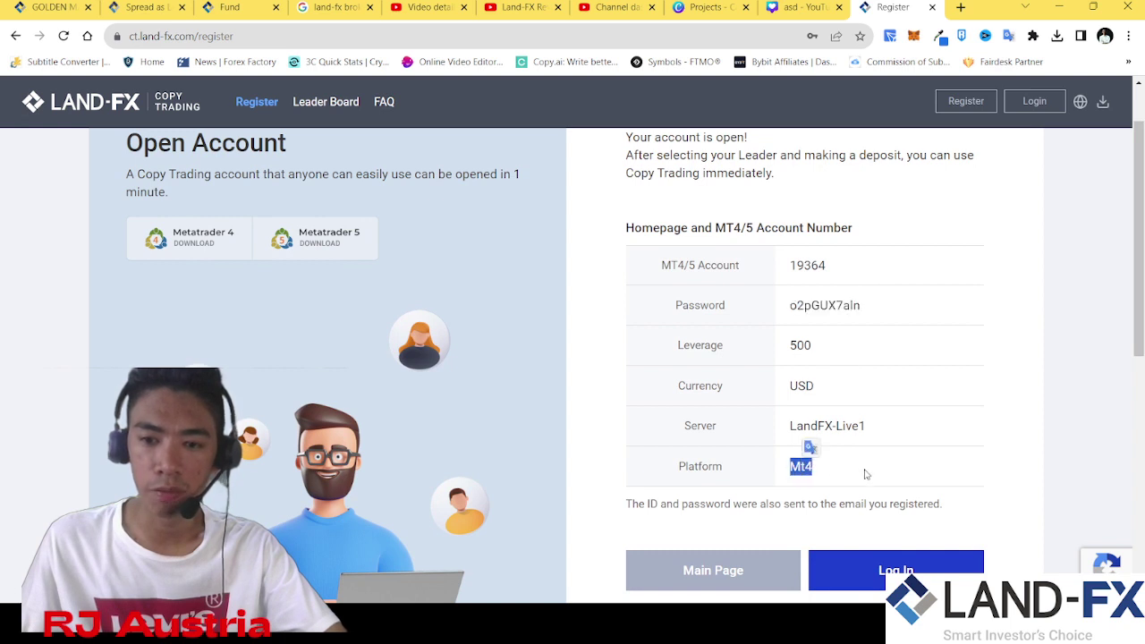
scroll(873, 473, up, 1)
drag(786, 348, 874, 387)
click(874, 387)
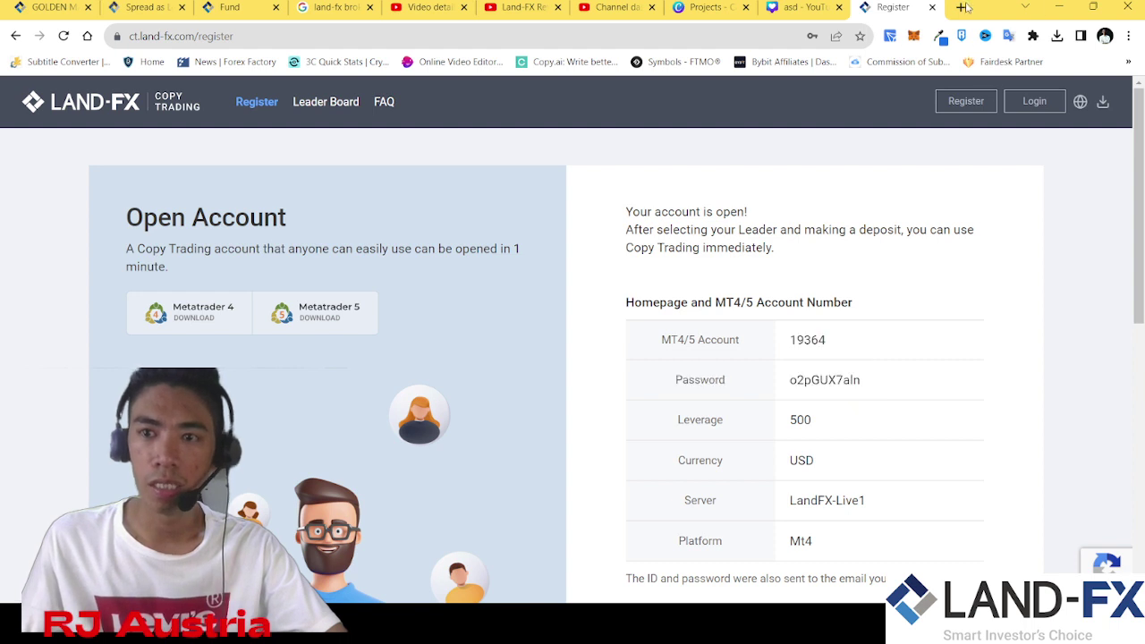
click(961, 7)
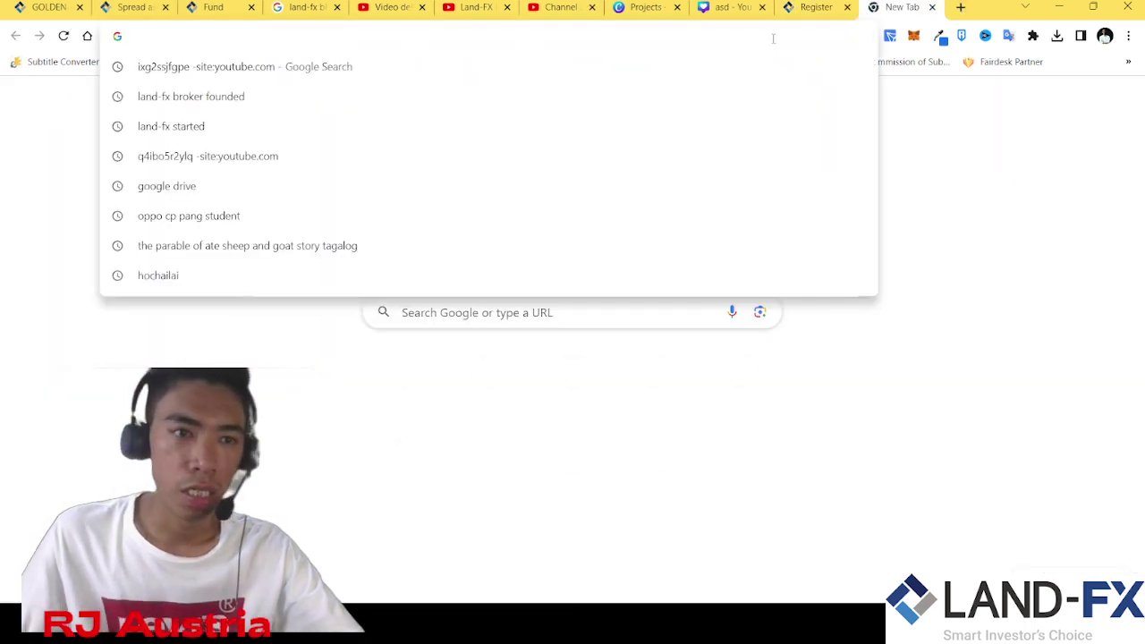
Step: Load the copy-trading Leader Board via 'ct', open its Login page, and return to the account details
text(ct.land-fx.com/leader-board)
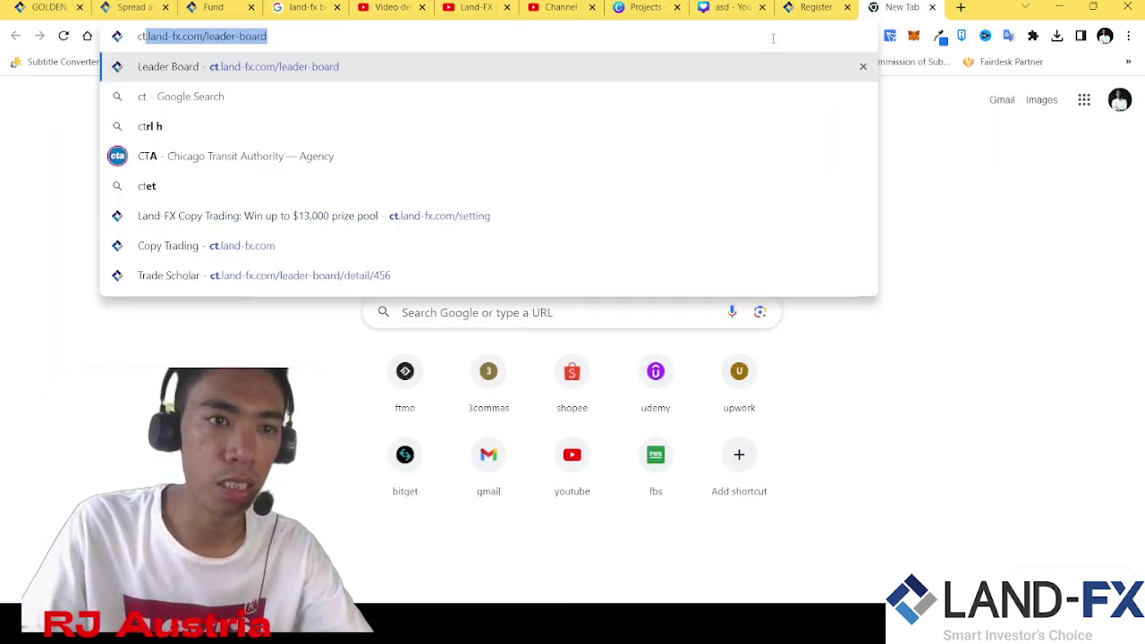
key(Return)
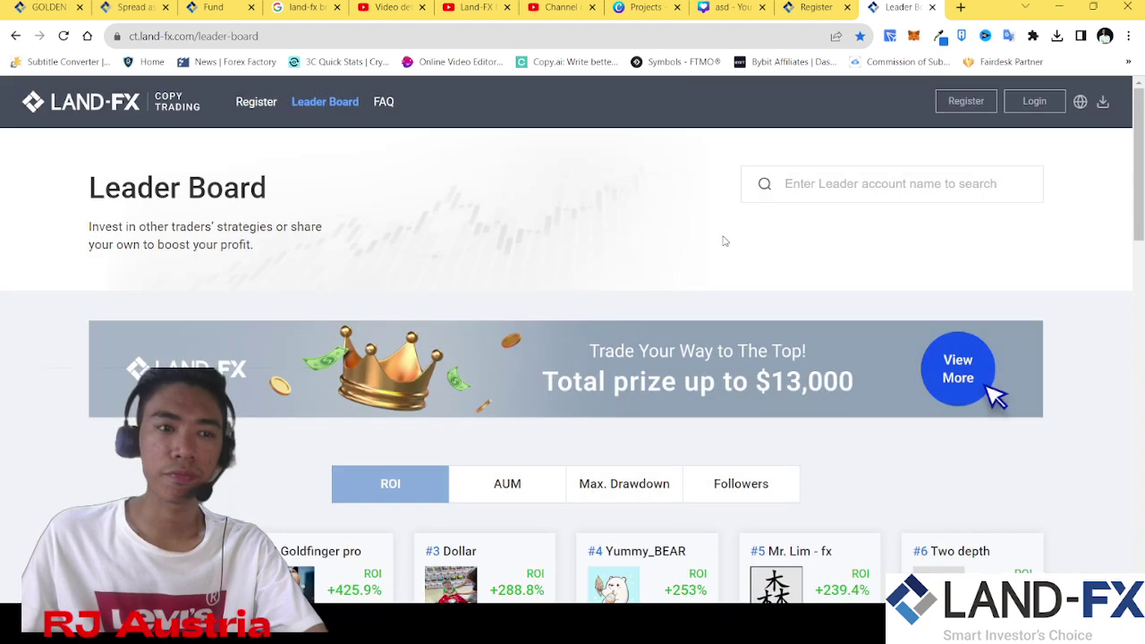
click(1027, 109)
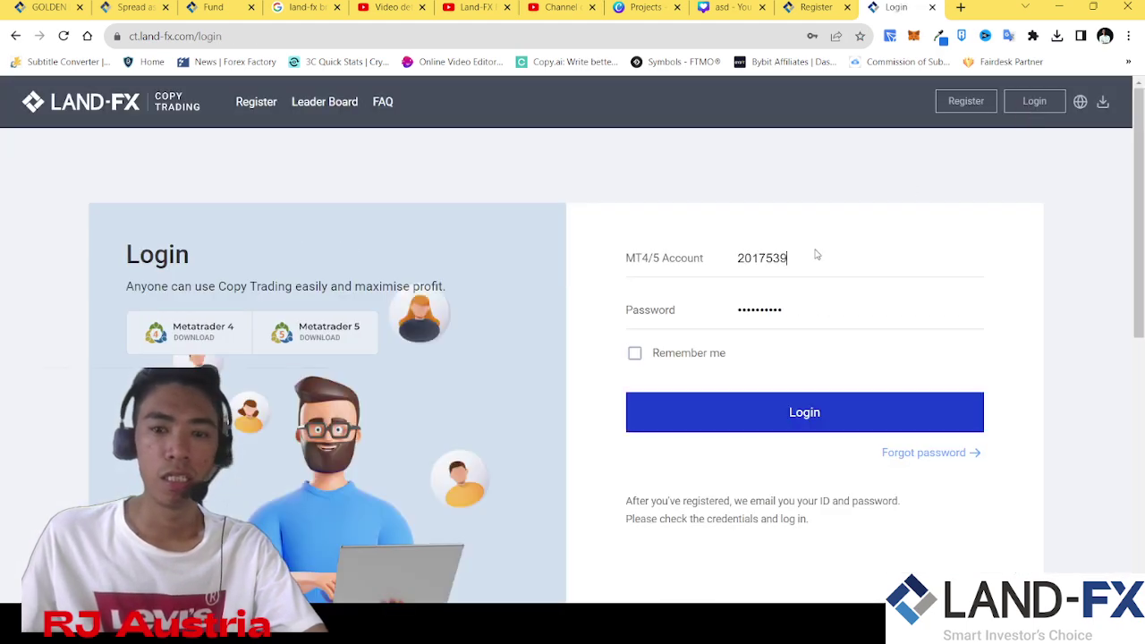
click(815, 8)
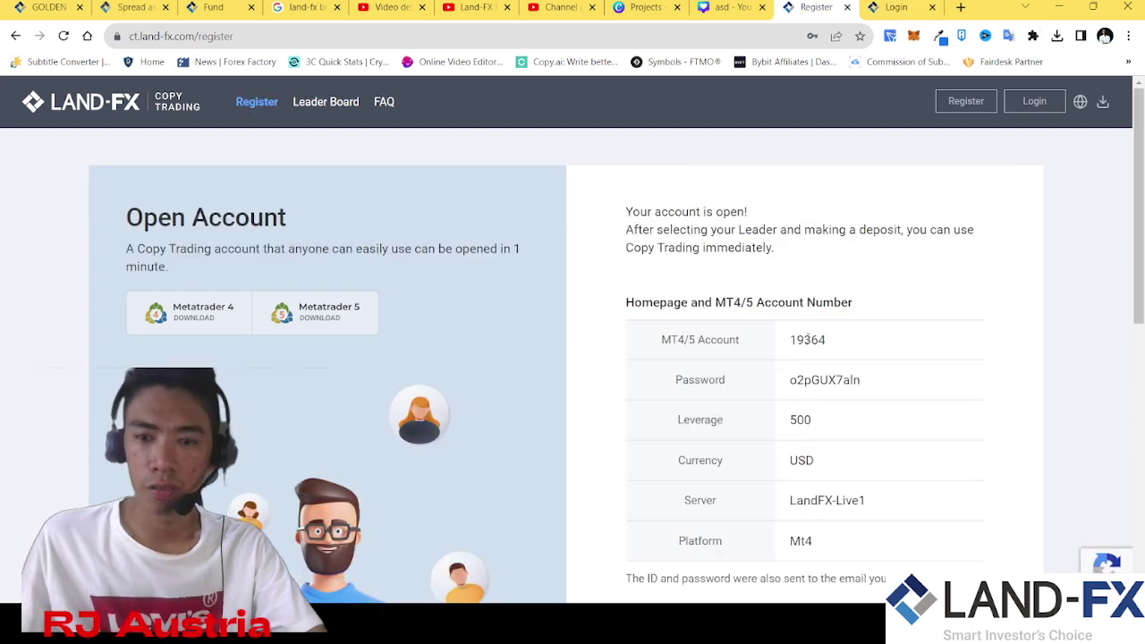
drag(829, 346, 791, 341)
key(ctrl+c)
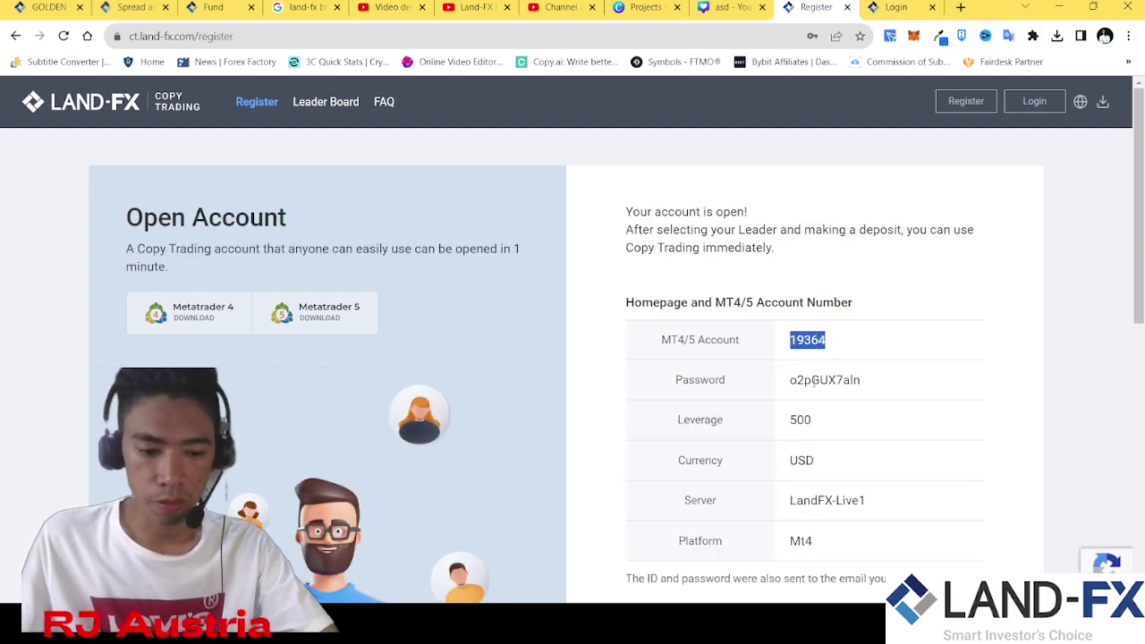
Step: Fill the login form with the new account's number and password and sign in
click(895, 7)
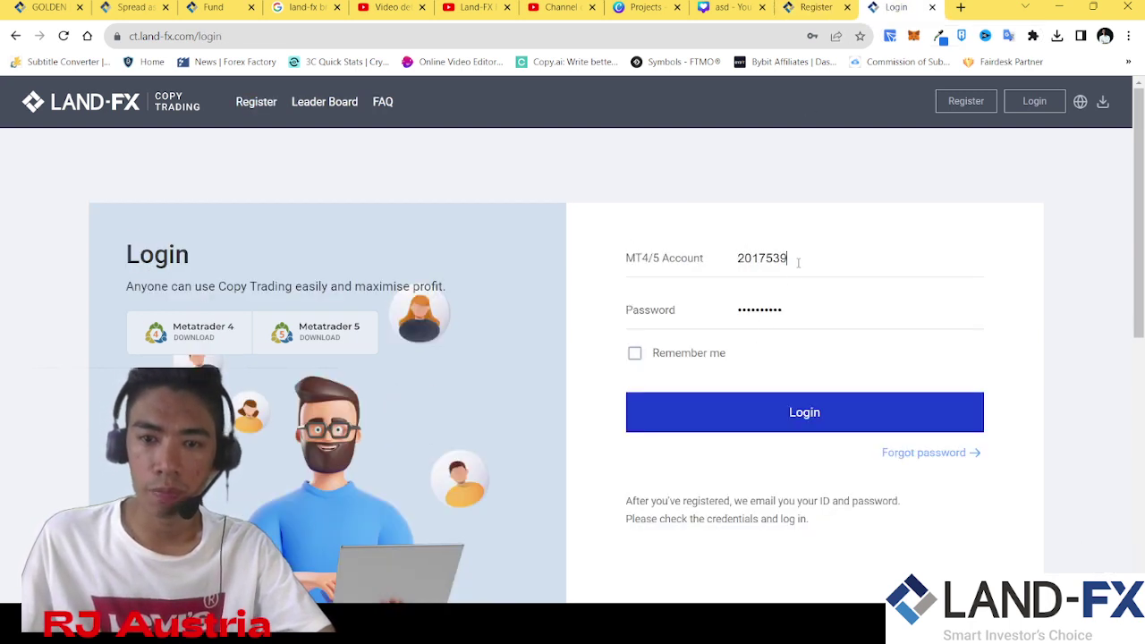
drag(798, 262, 685, 269)
key(ctrl+v)
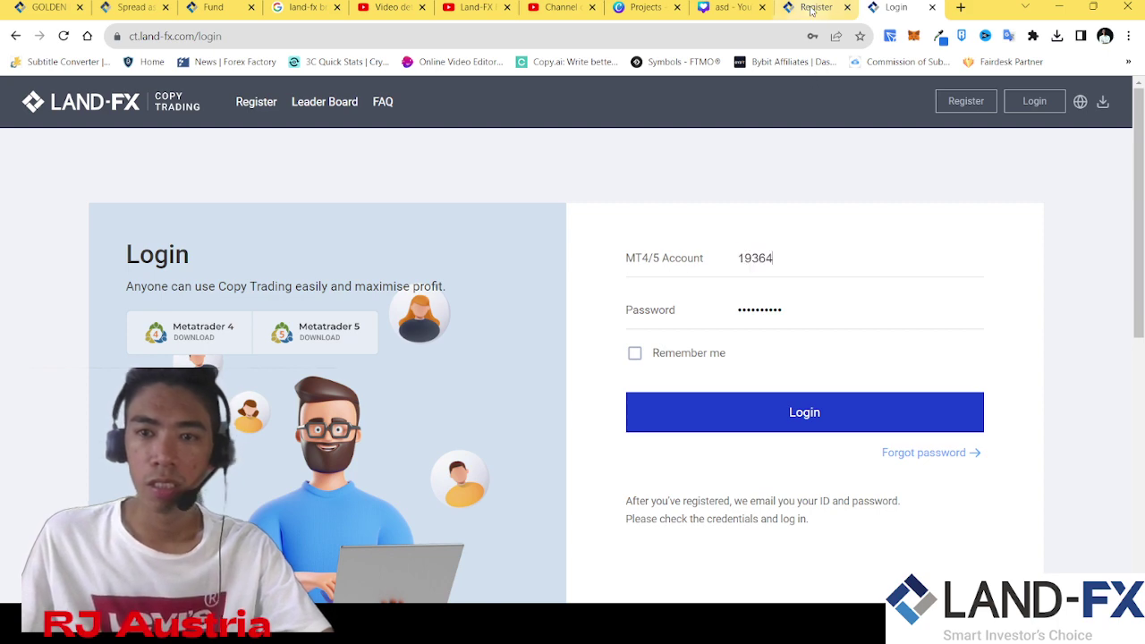
click(812, 9)
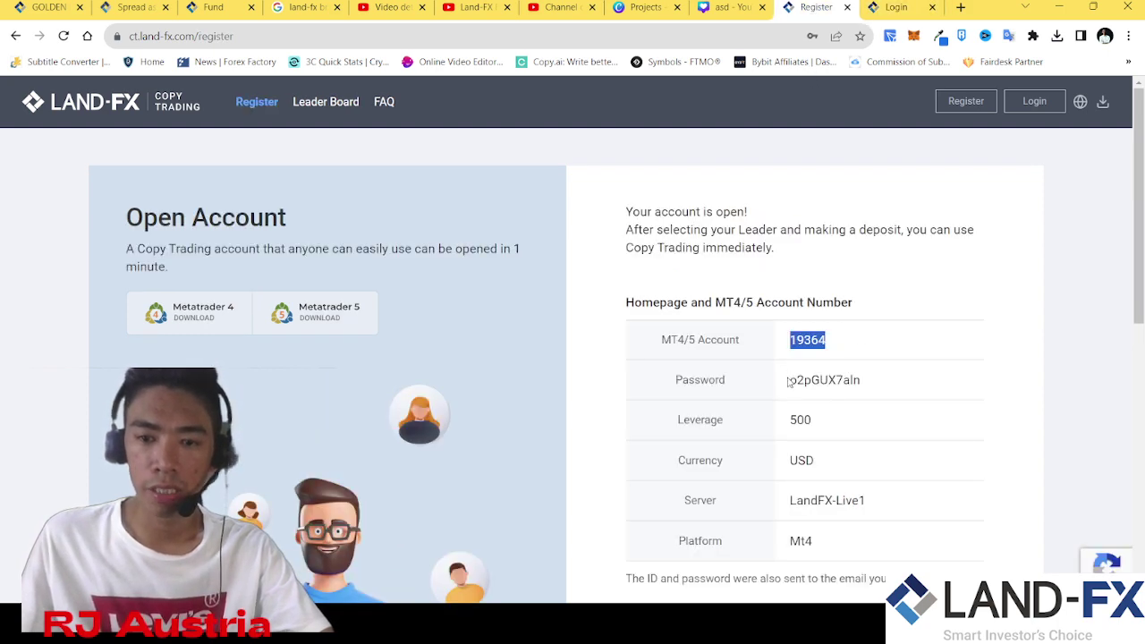
drag(789, 382, 851, 381)
key(ctrl+c)
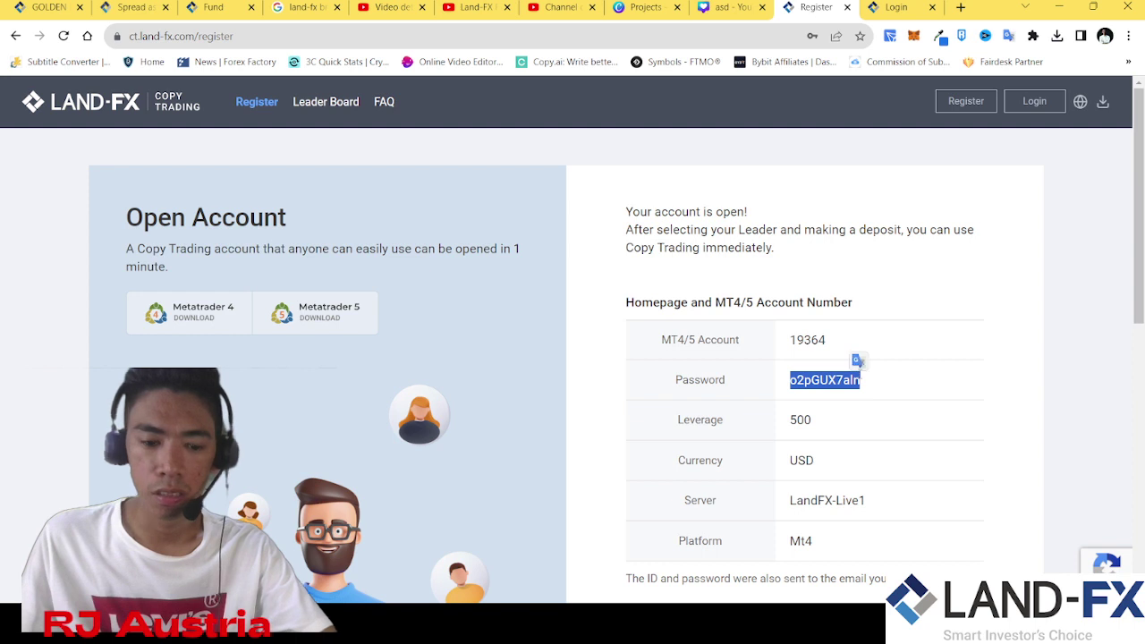
key(ctrl+Tab)
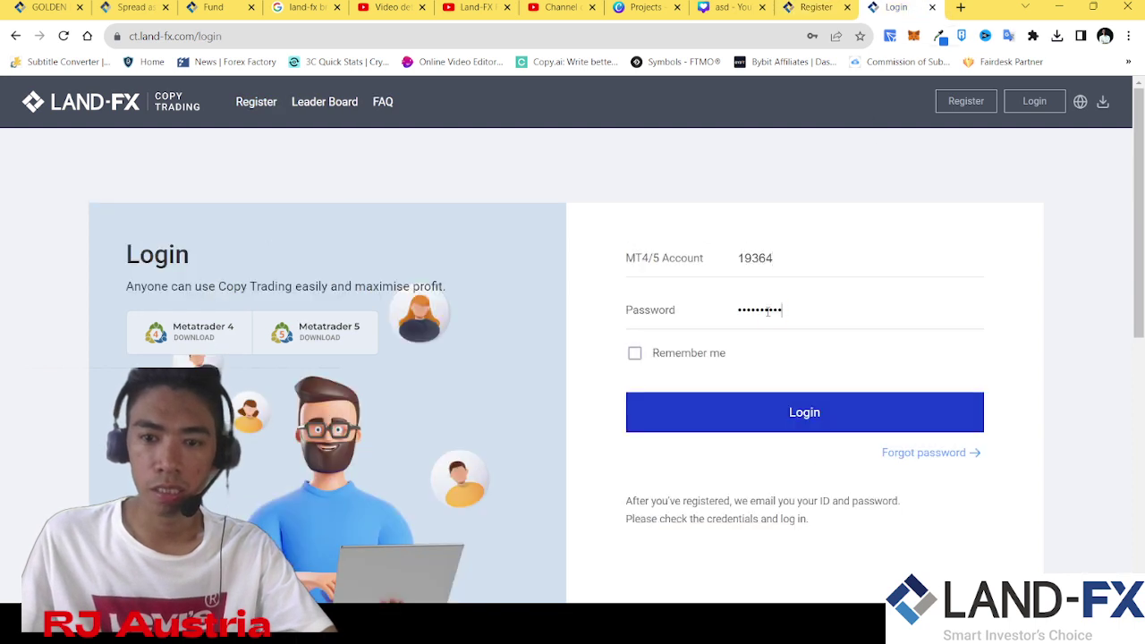
key(ctrl+a)
key(ctrl+v)
click(735, 408)
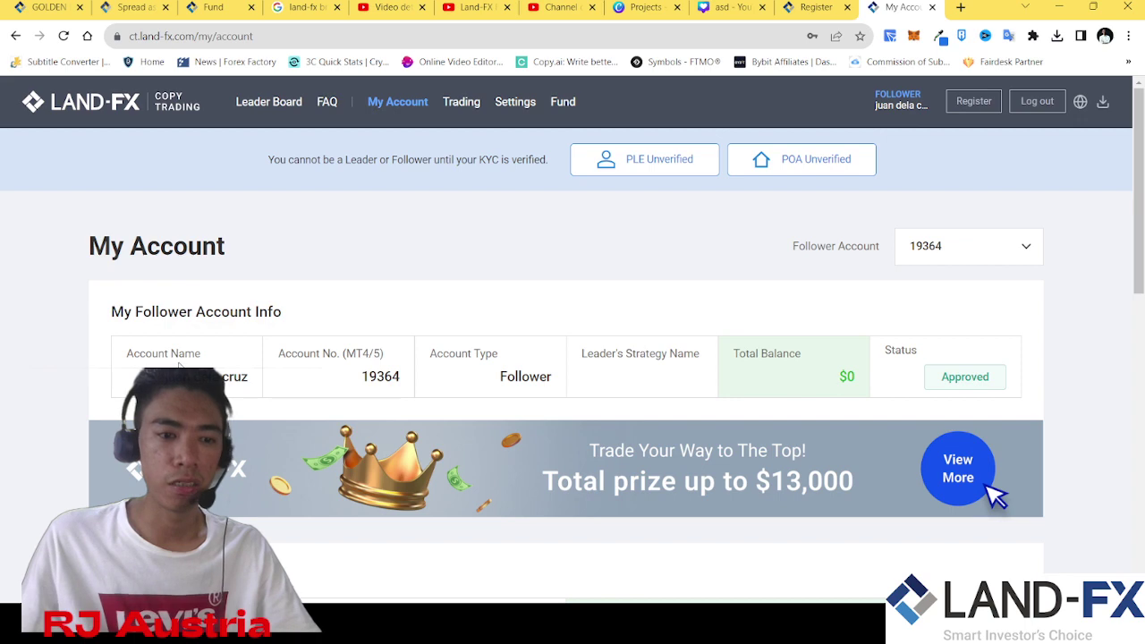
Step: Select the account number on My Account and review the Account Status section below
double_click(361, 377)
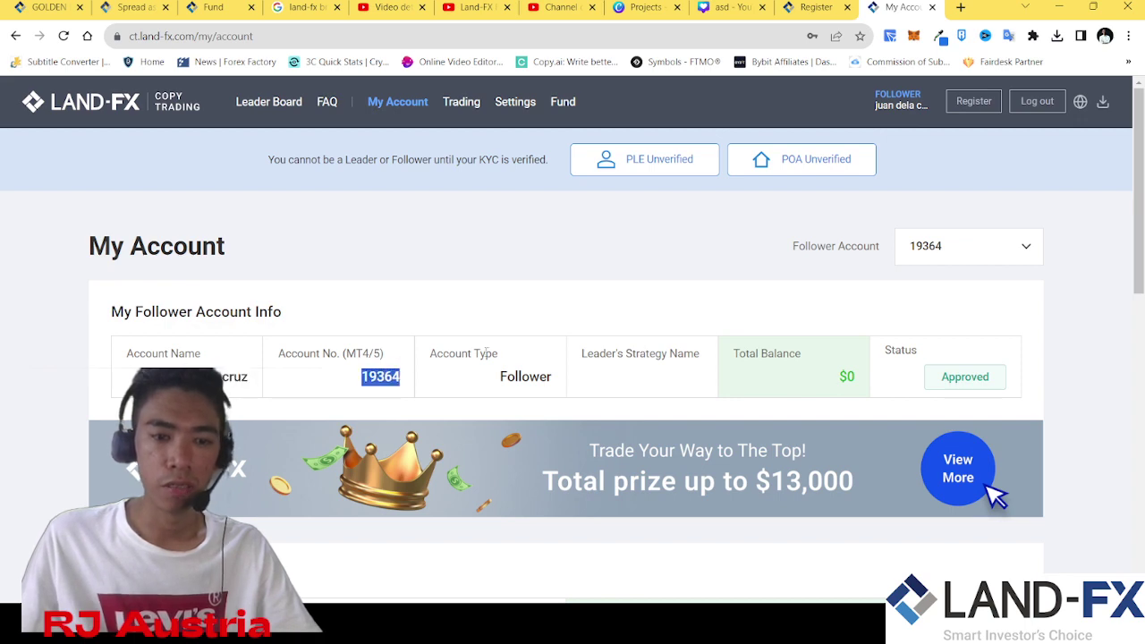
scroll(510, 364, down, 3)
scroll(523, 364, down, 2)
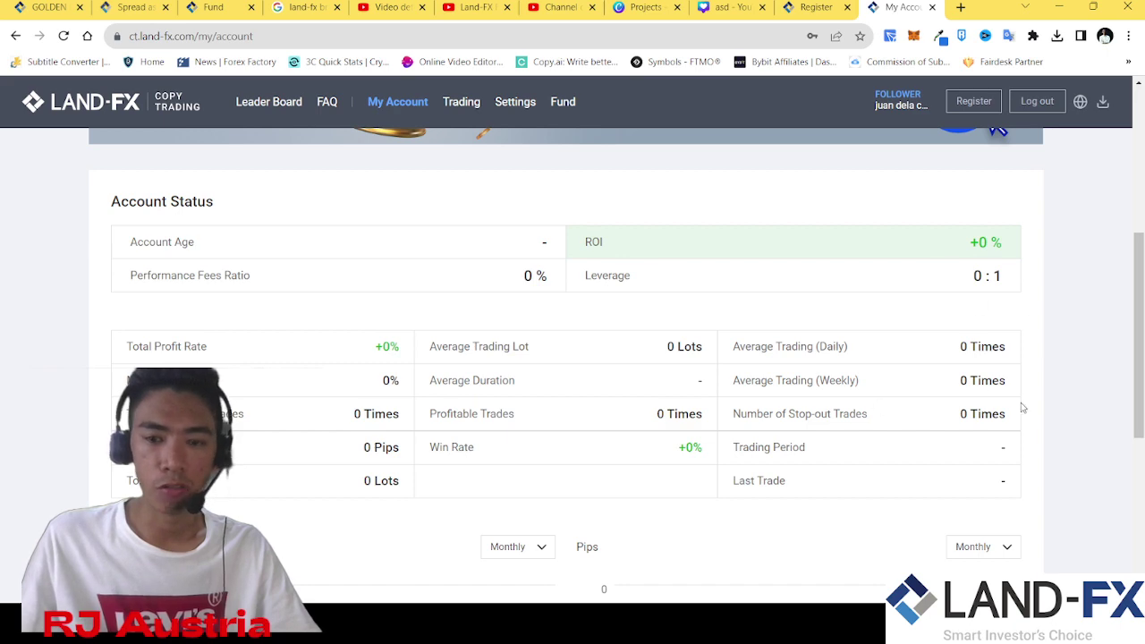
scroll(762, 459, down, 5)
scroll(616, 460, up, 10)
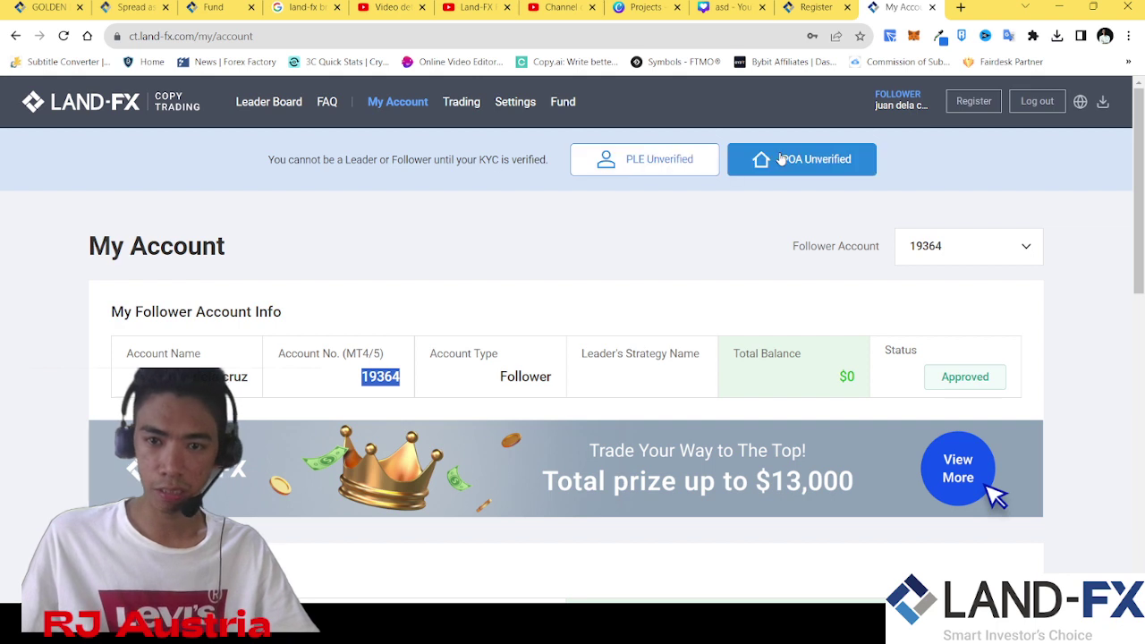
click(686, 170)
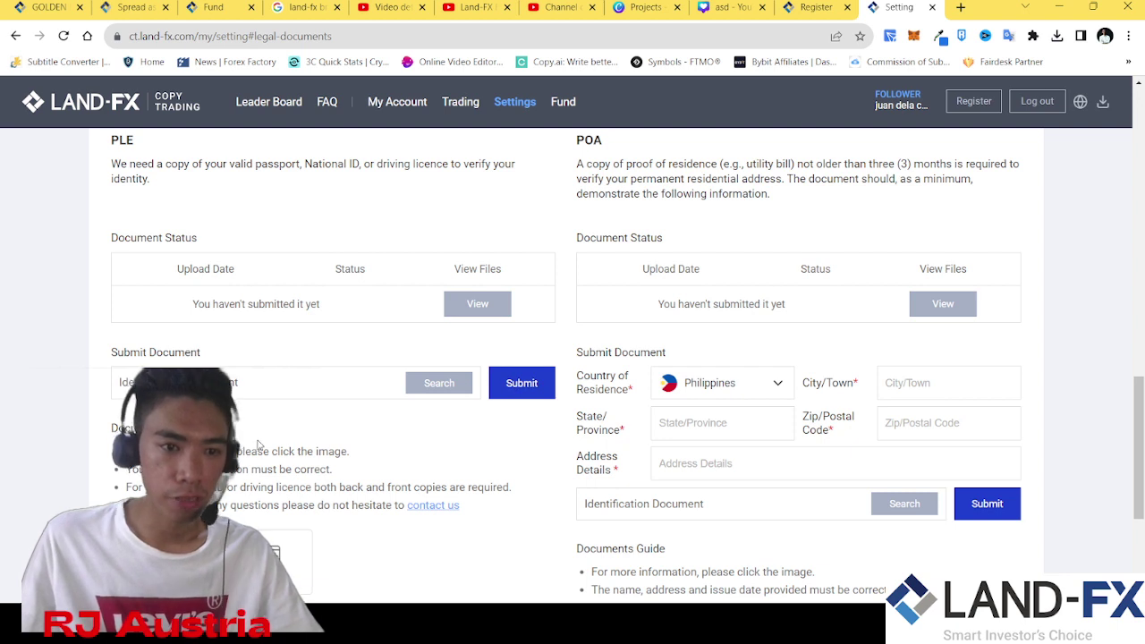
scroll(149, 252, up, 1)
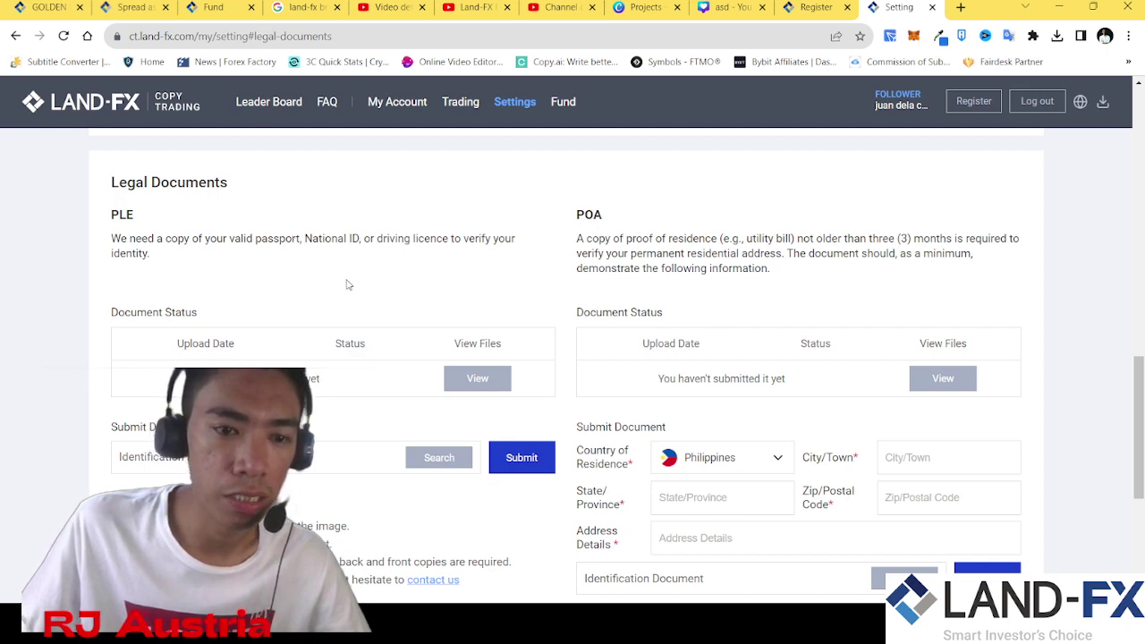
scroll(349, 285, down, 2)
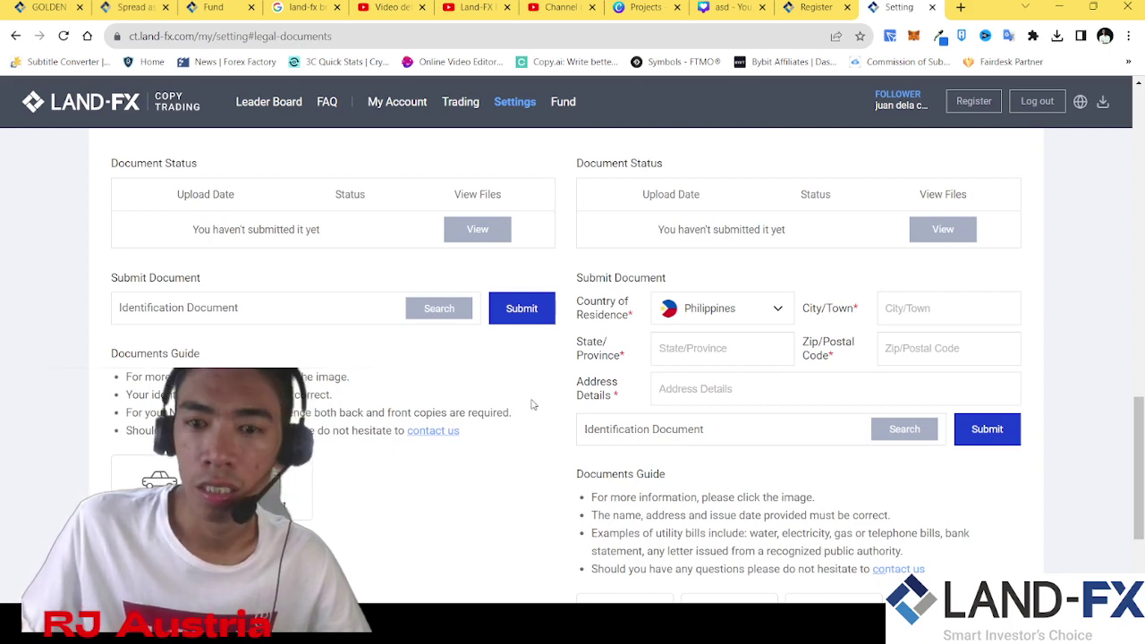
scroll(408, 428, up, 3)
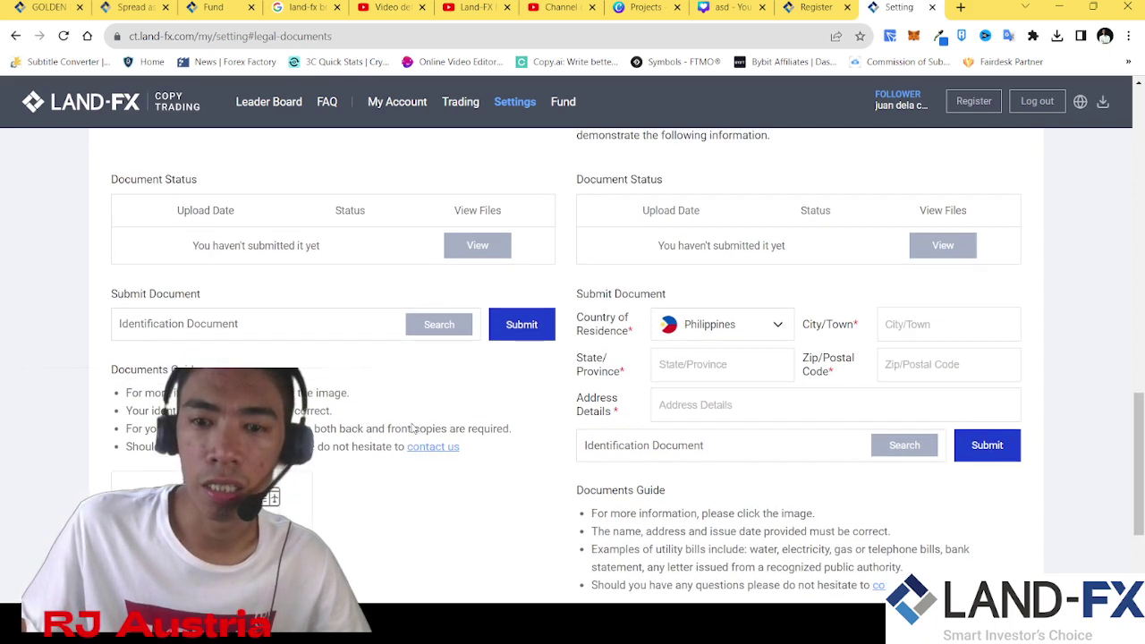
scroll(414, 429, down, 2)
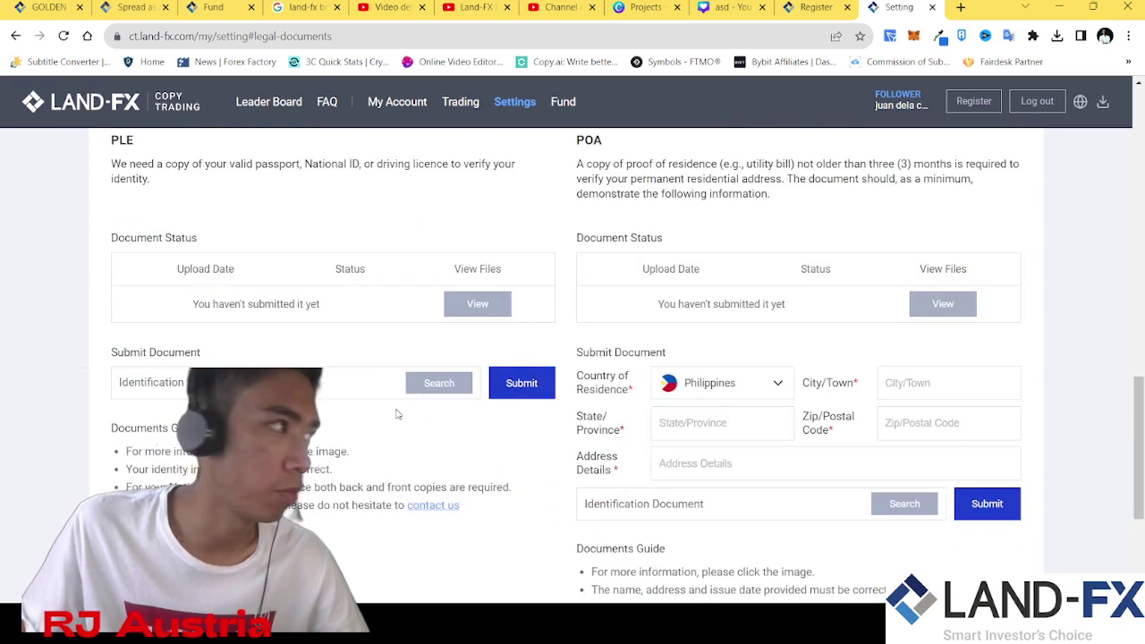
scroll(413, 429, down, 1)
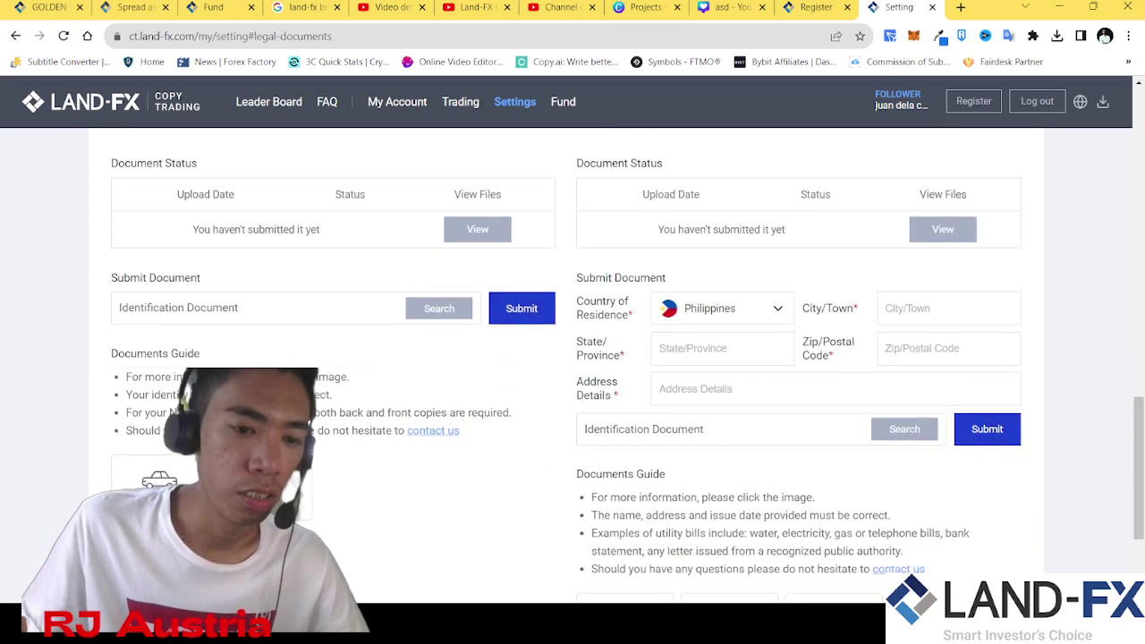
scroll(381, 320, up, 1)
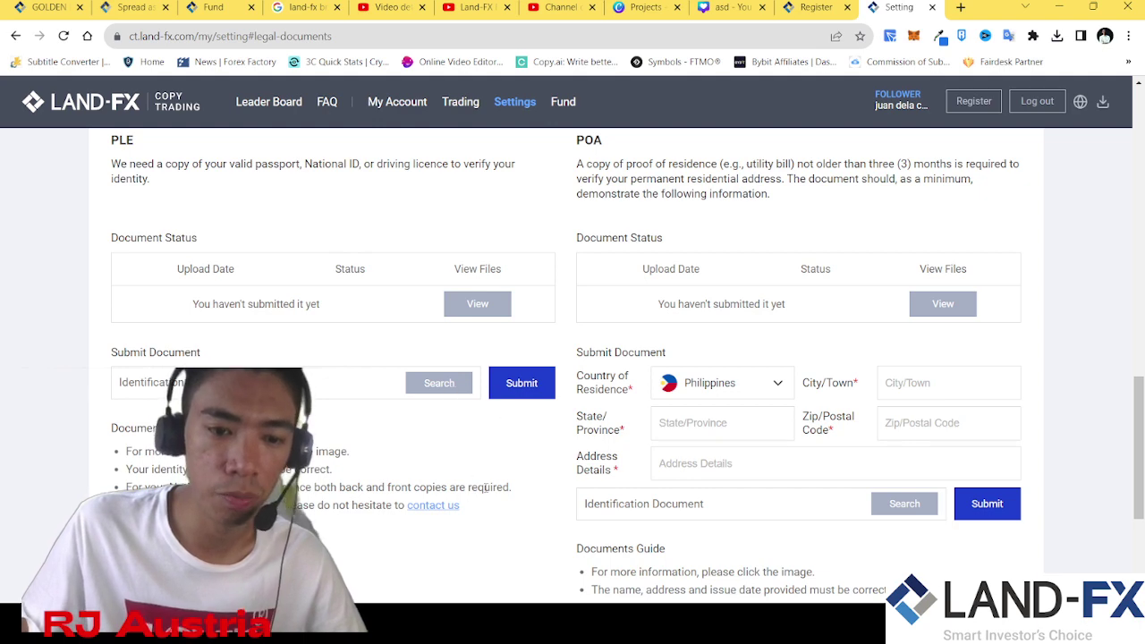
scroll(324, 519, up, 12)
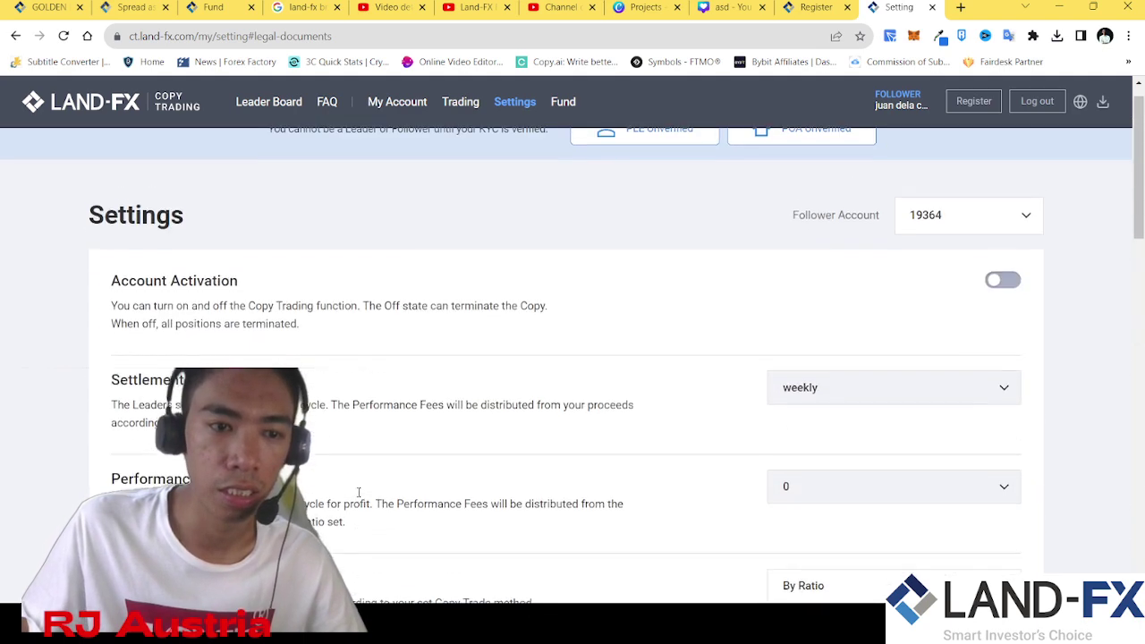
Step: Switch on copy trading Account Activation for the follower account
scroll(371, 492, up, 1)
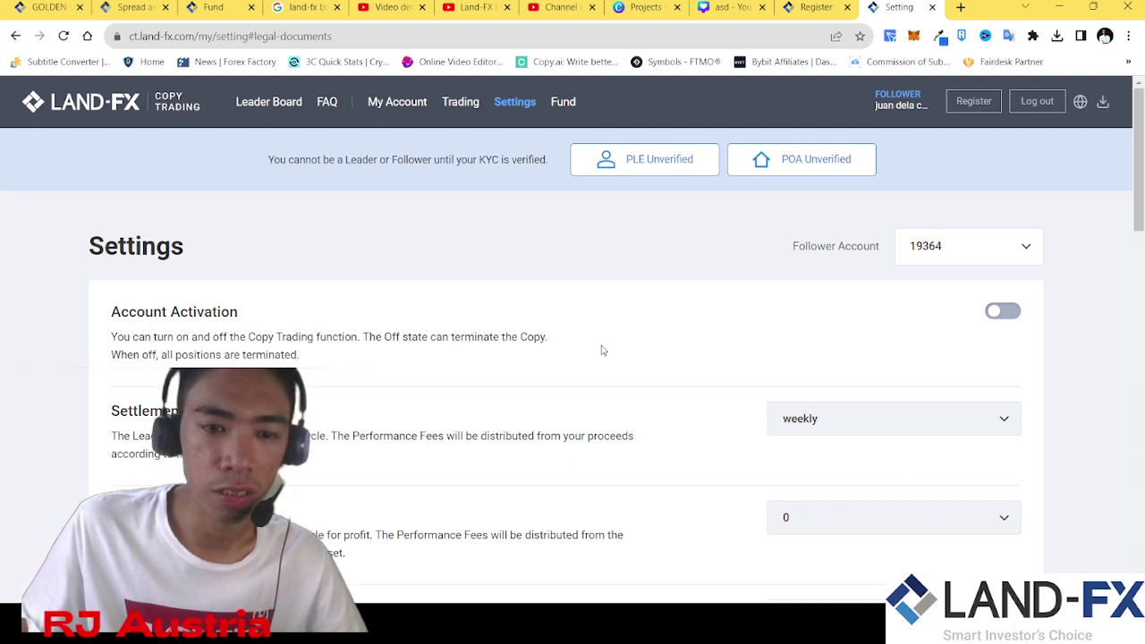
click(1001, 313)
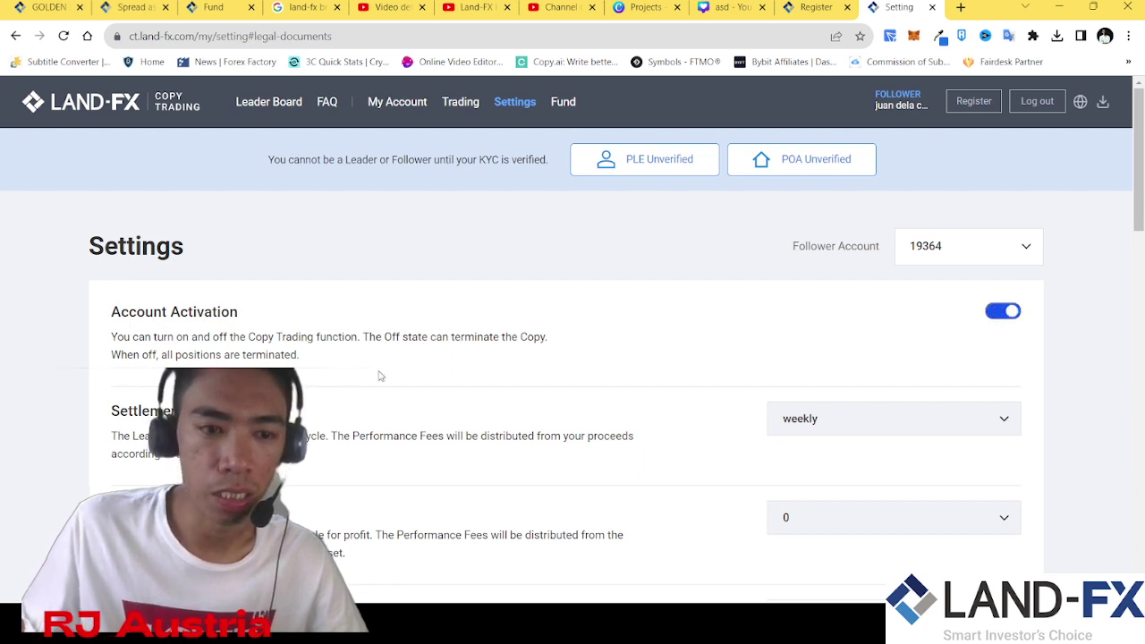
scroll(893, 256, down, 2)
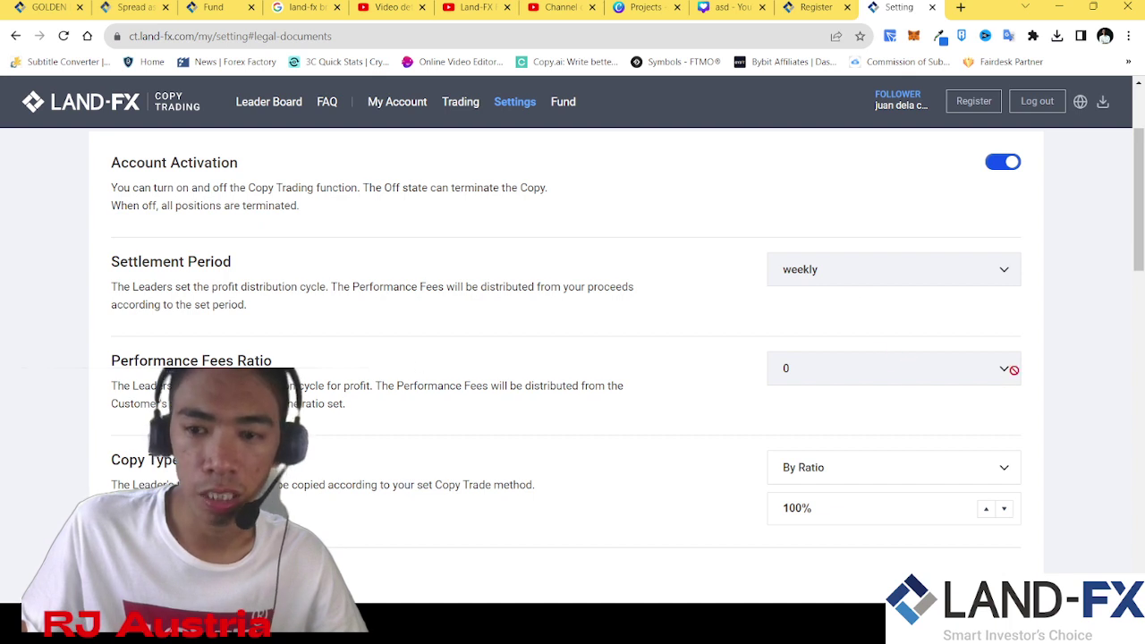
scroll(495, 408, down, 1)
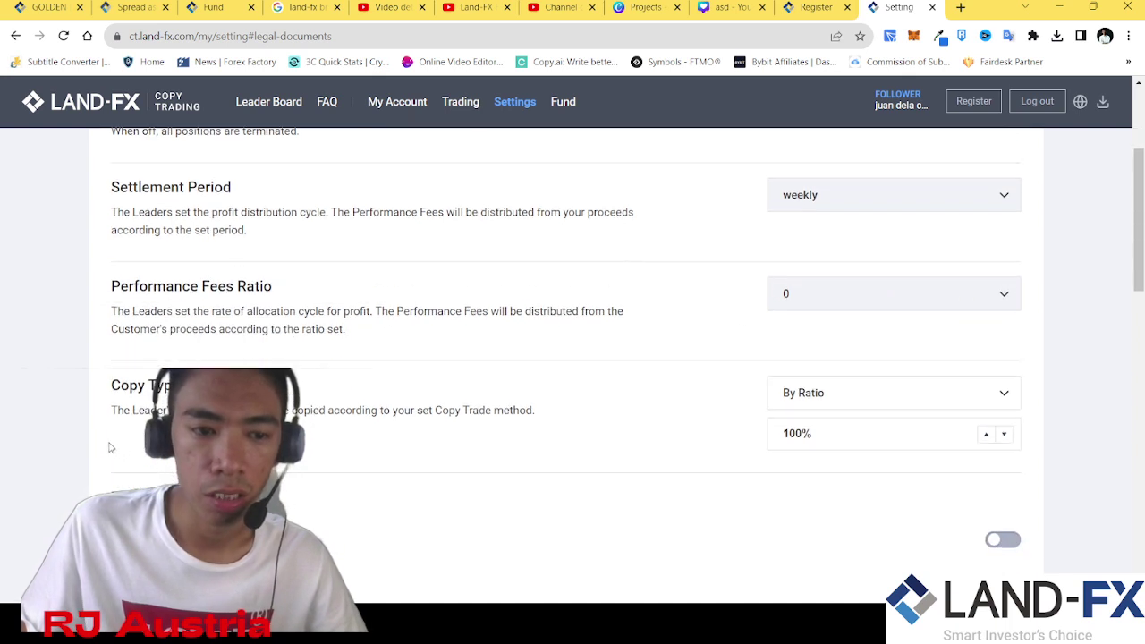
Step: Check the Copy Type choices and leave it at By Ratio with the ratio at 100%
click(1003, 400)
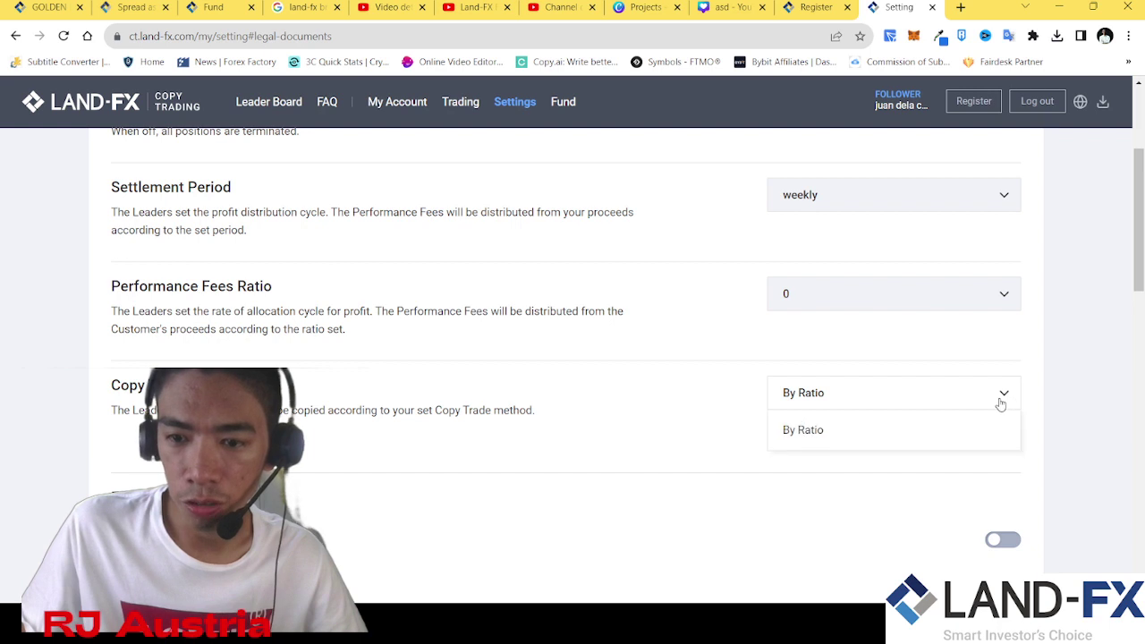
click(1000, 406)
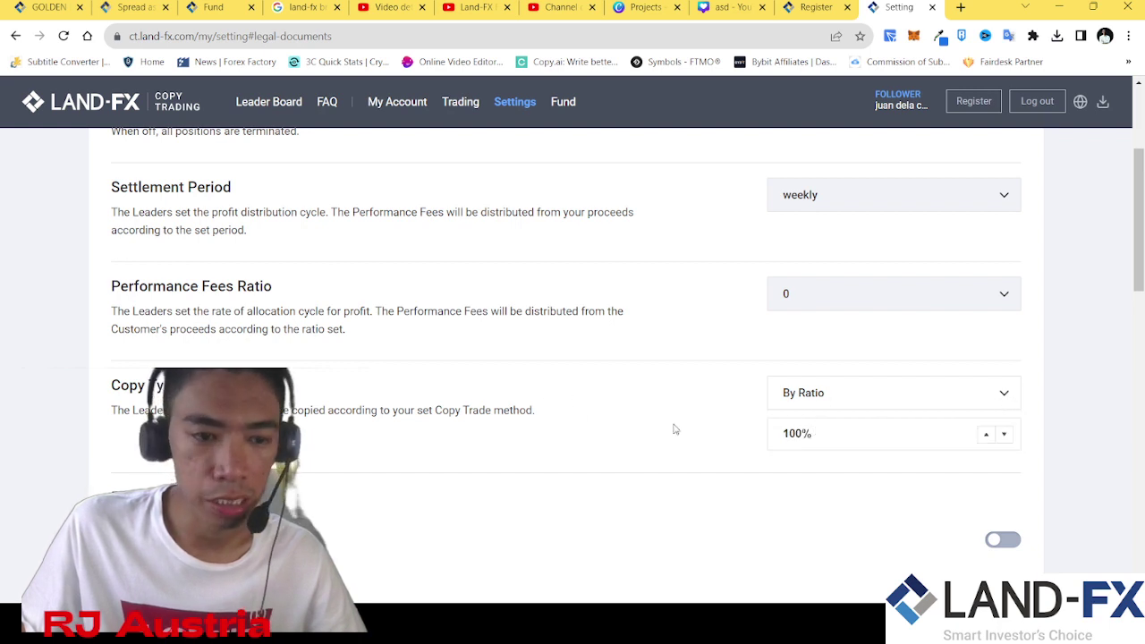
click(1004, 437)
click(987, 435)
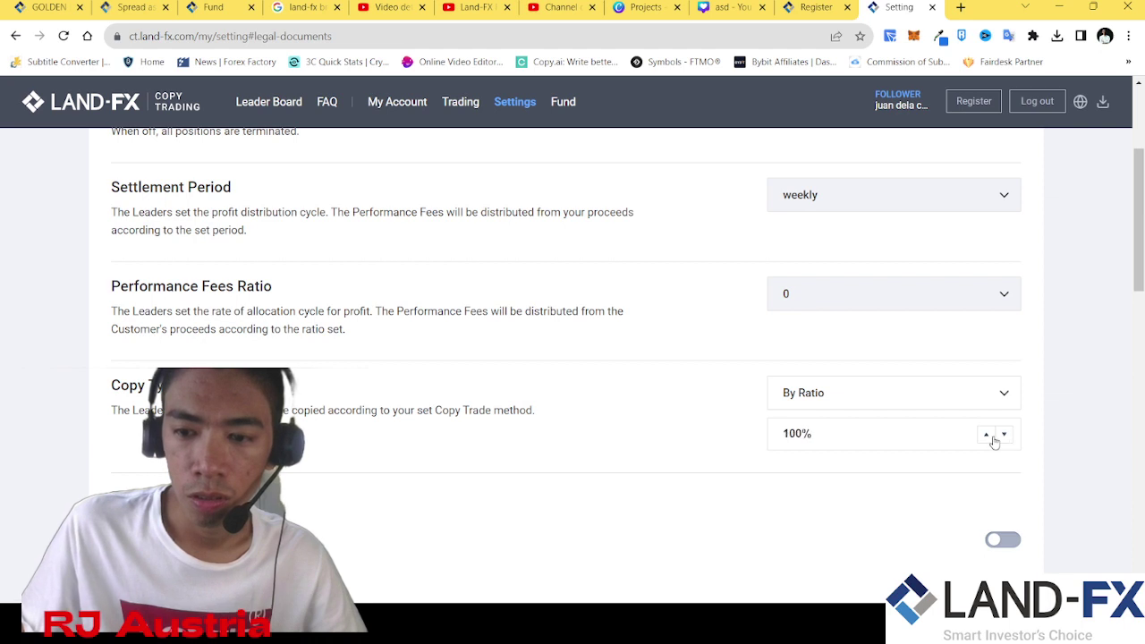
click(987, 435)
click(1004, 435)
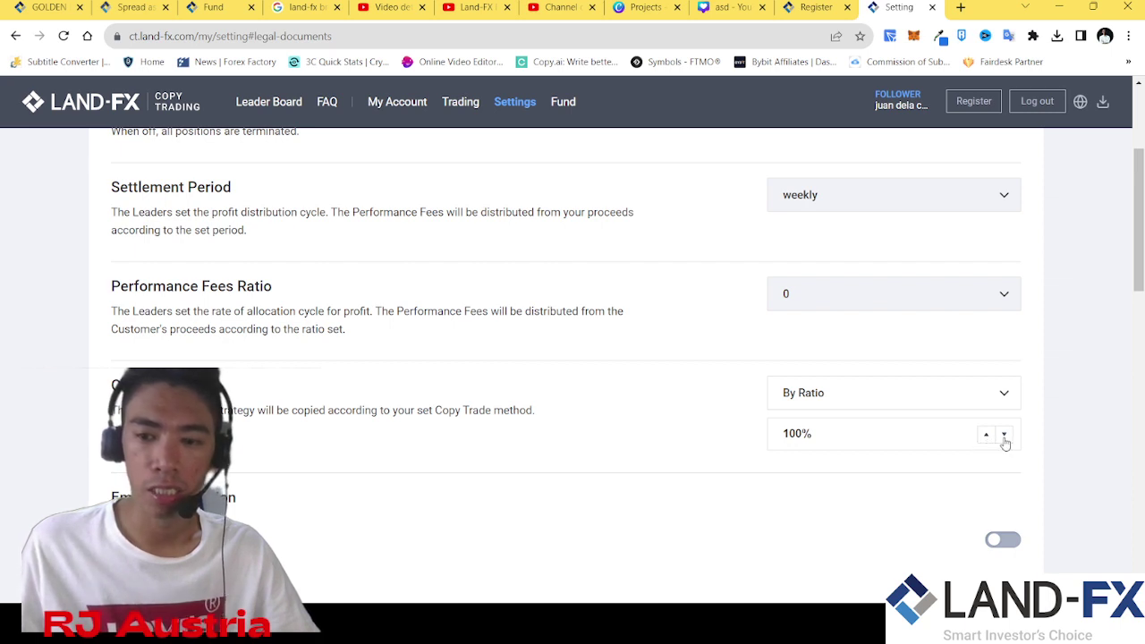
Step: Step the copy ratio down to 10% and back up to 100%, then bring the leader's detail tab forward
click(1005, 437)
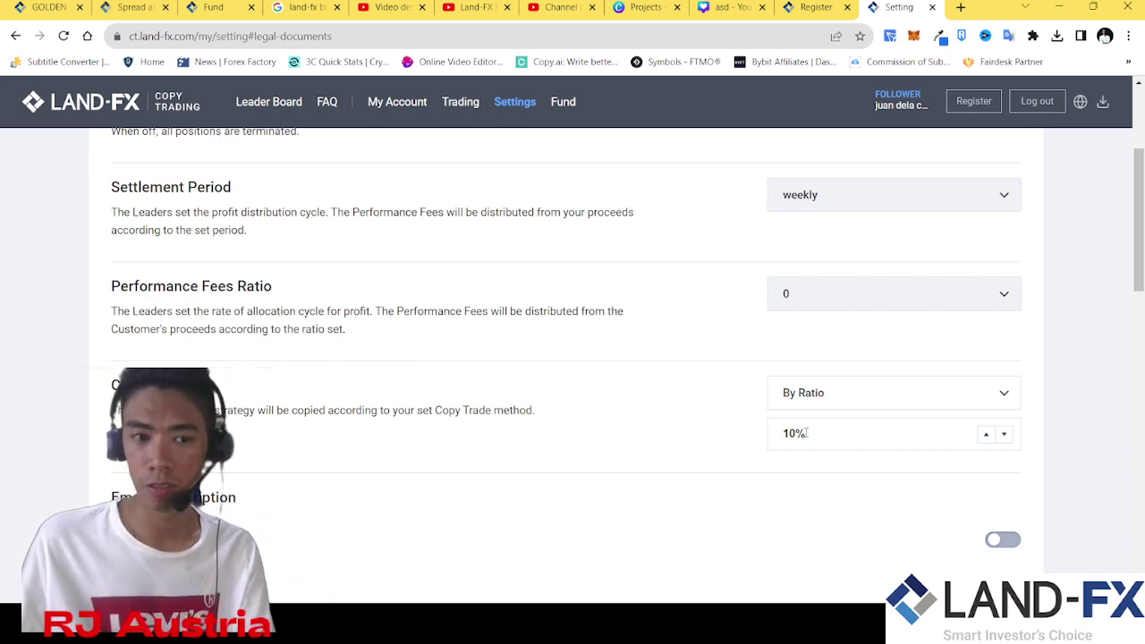
click(987, 436)
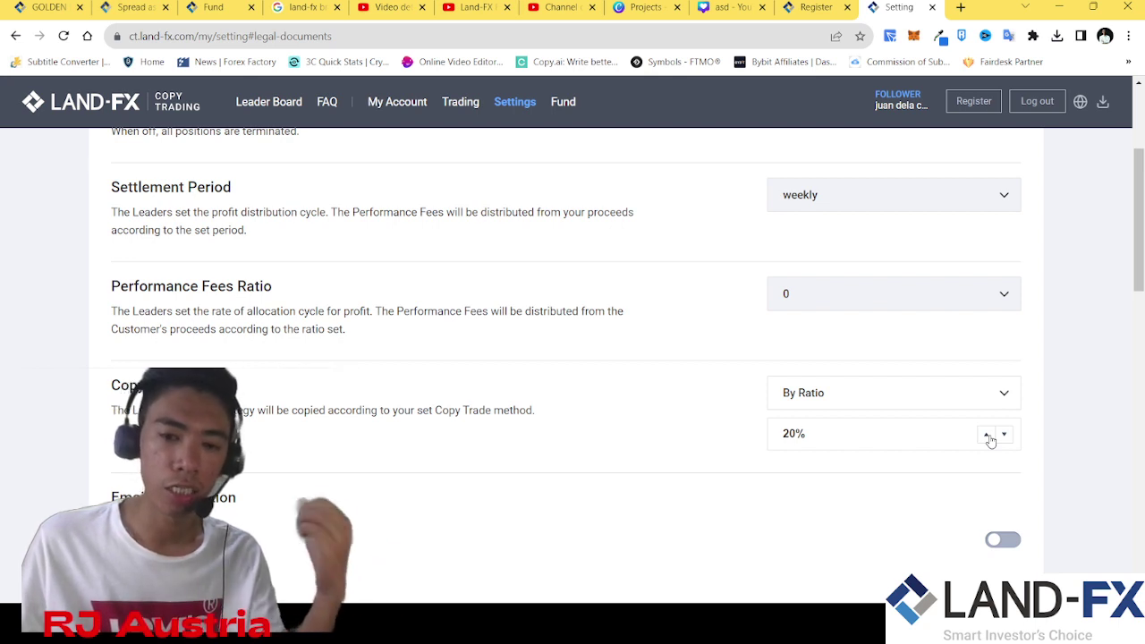
click(988, 436)
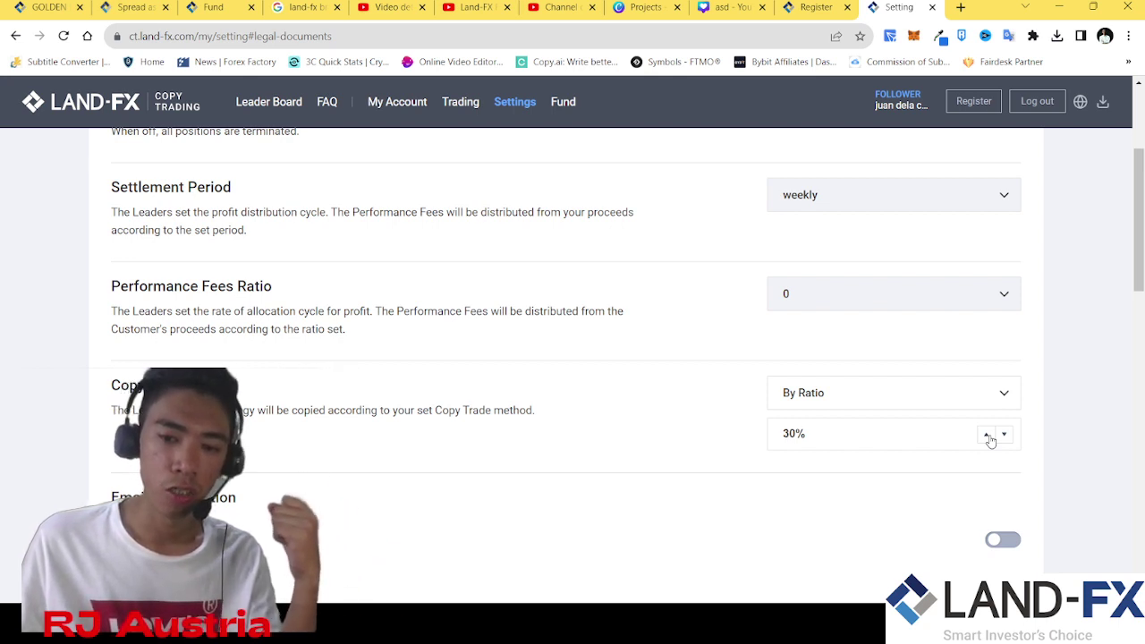
click(988, 436)
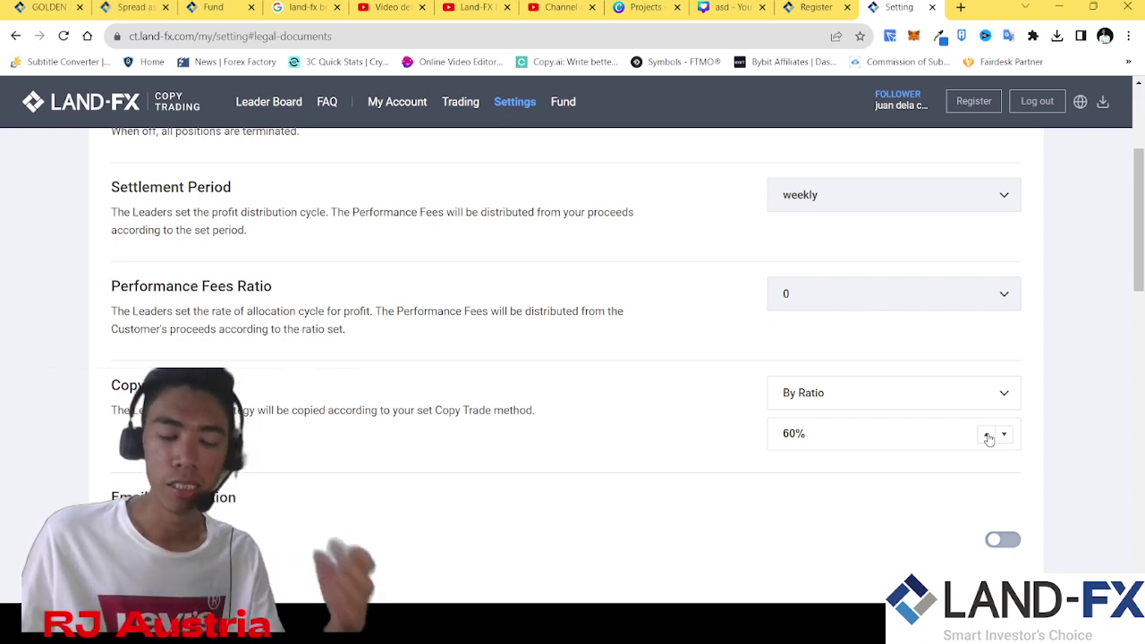
click(988, 436)
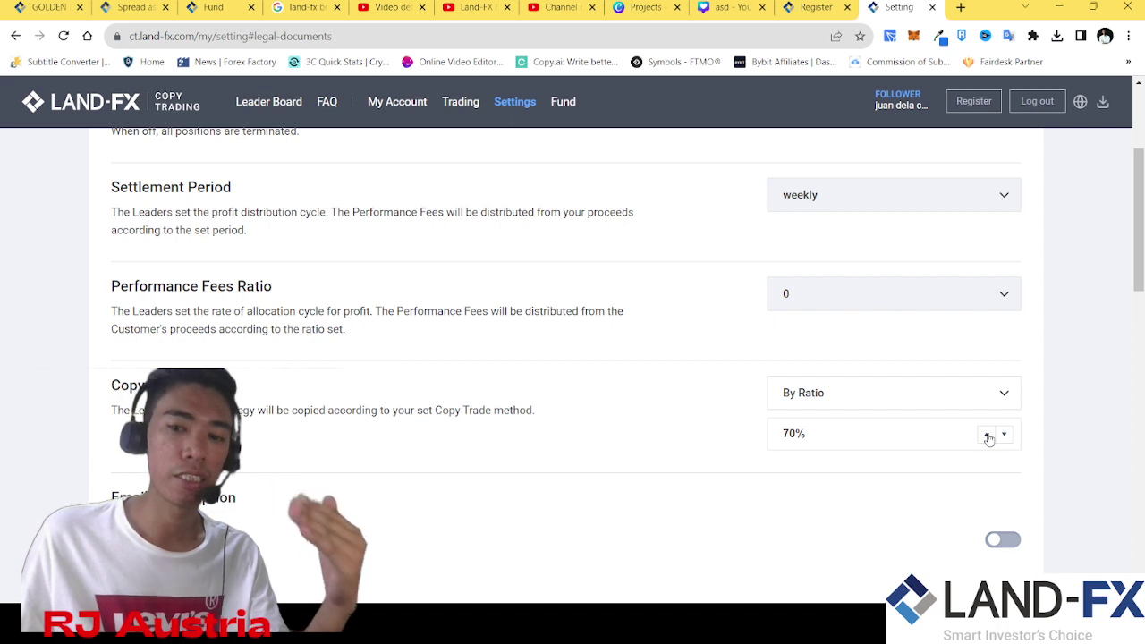
click(987, 435)
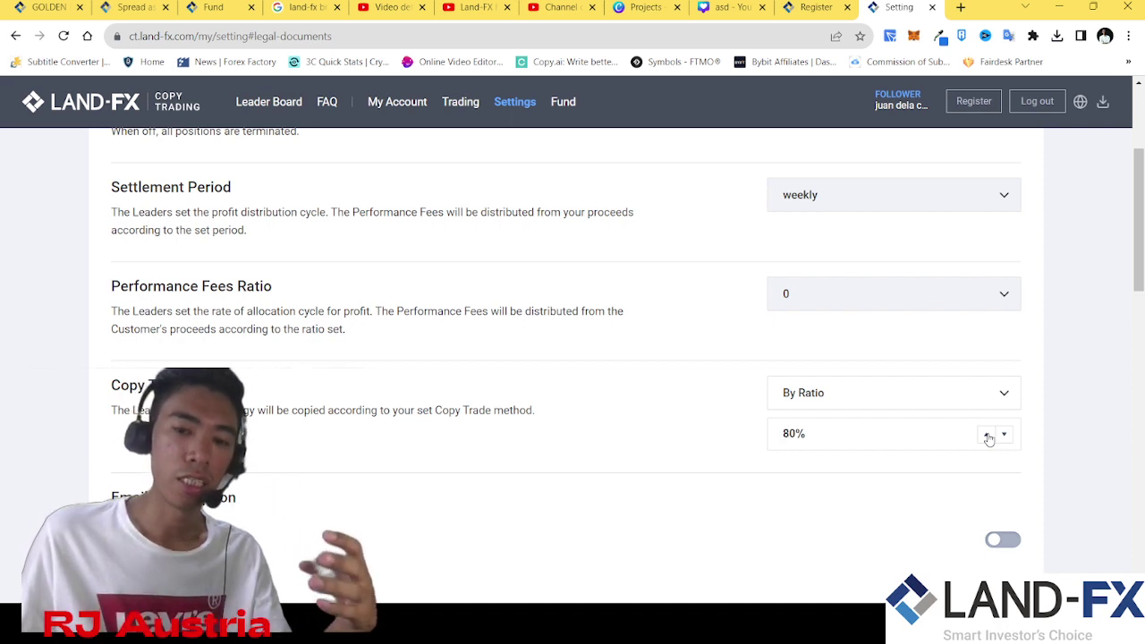
click(987, 436)
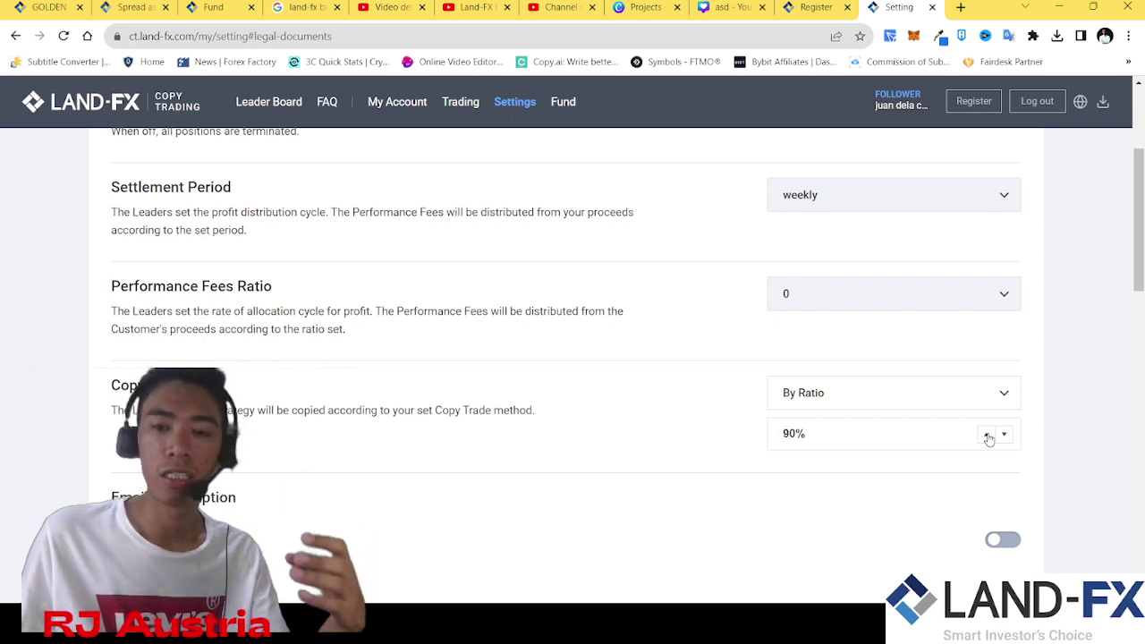
click(988, 435)
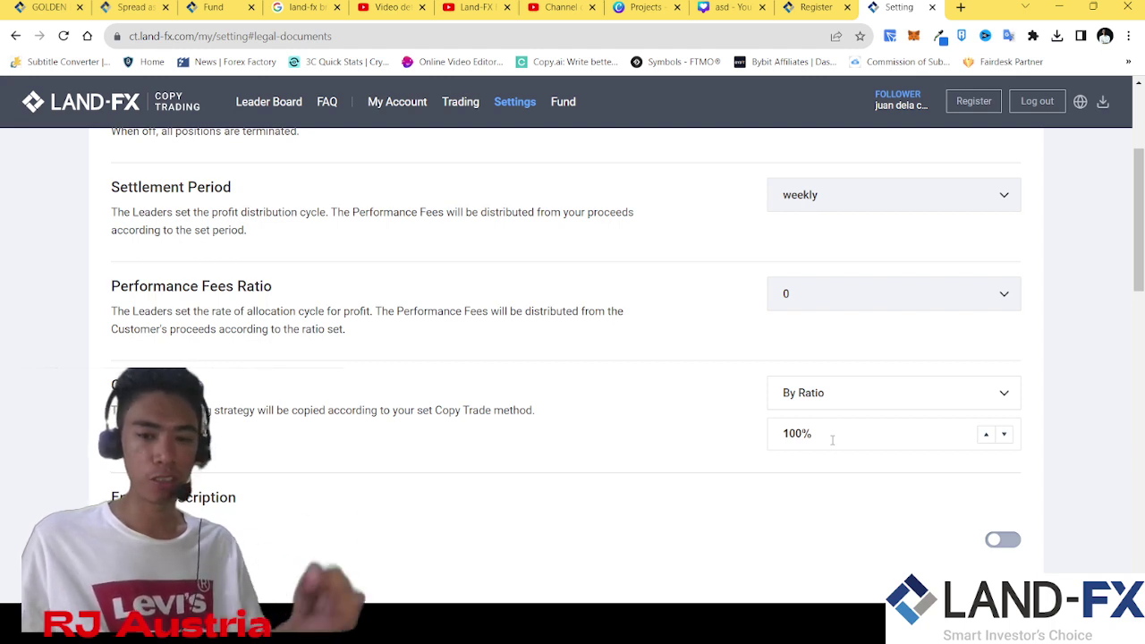
click(47, 7)
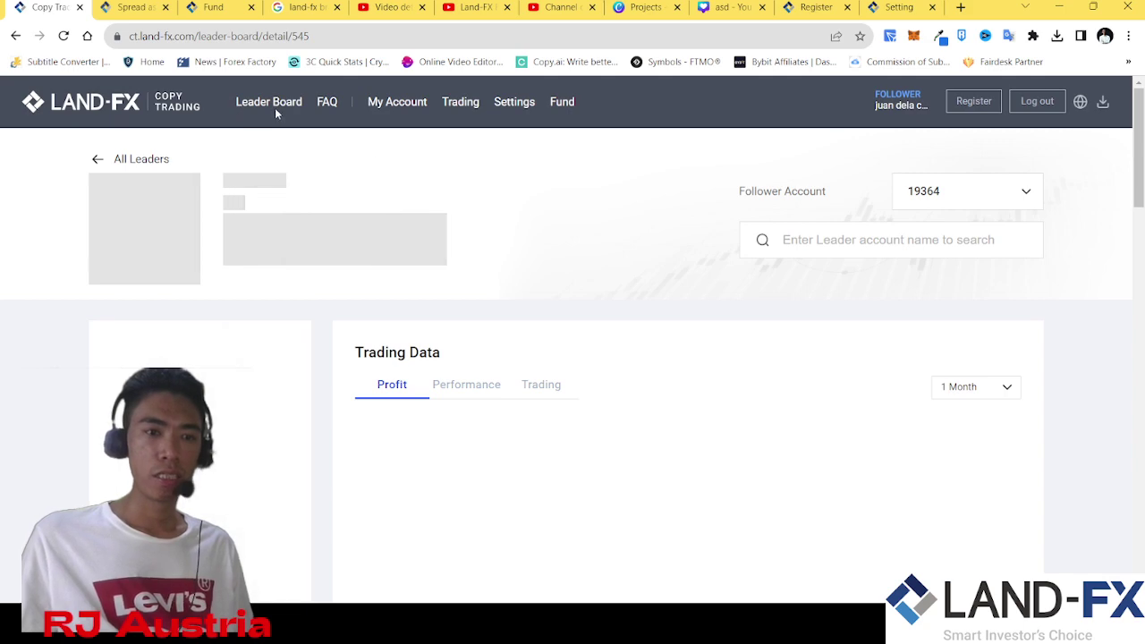
Step: Open the Leader Board's page 2 and open the #24 Trade Scholar leader's profile
click(270, 101)
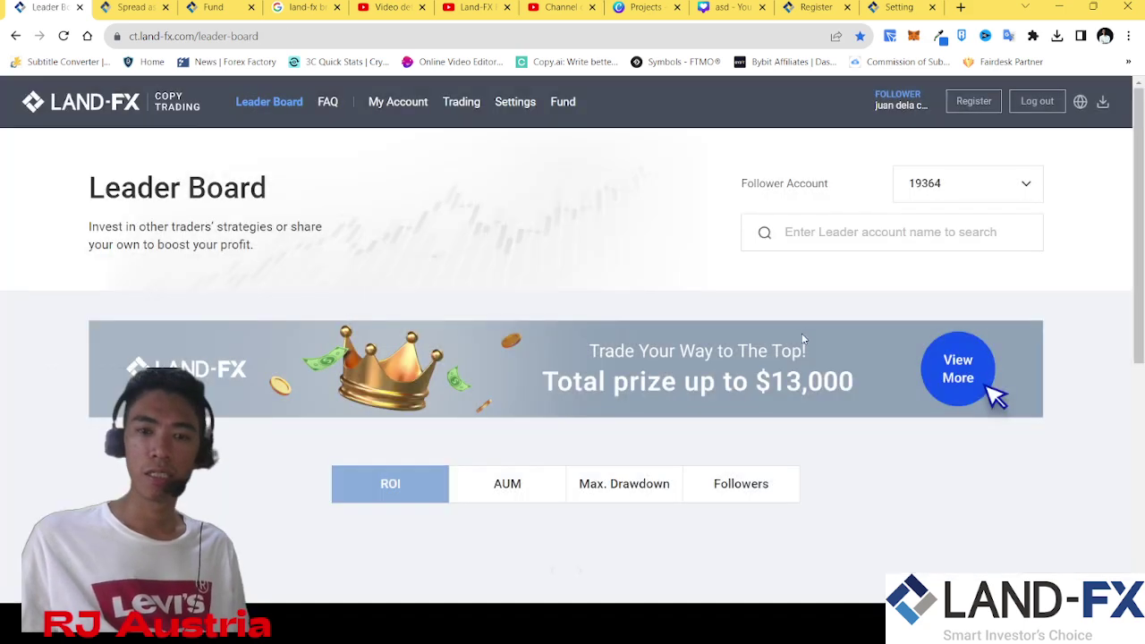
scroll(781, 407, down, 3)
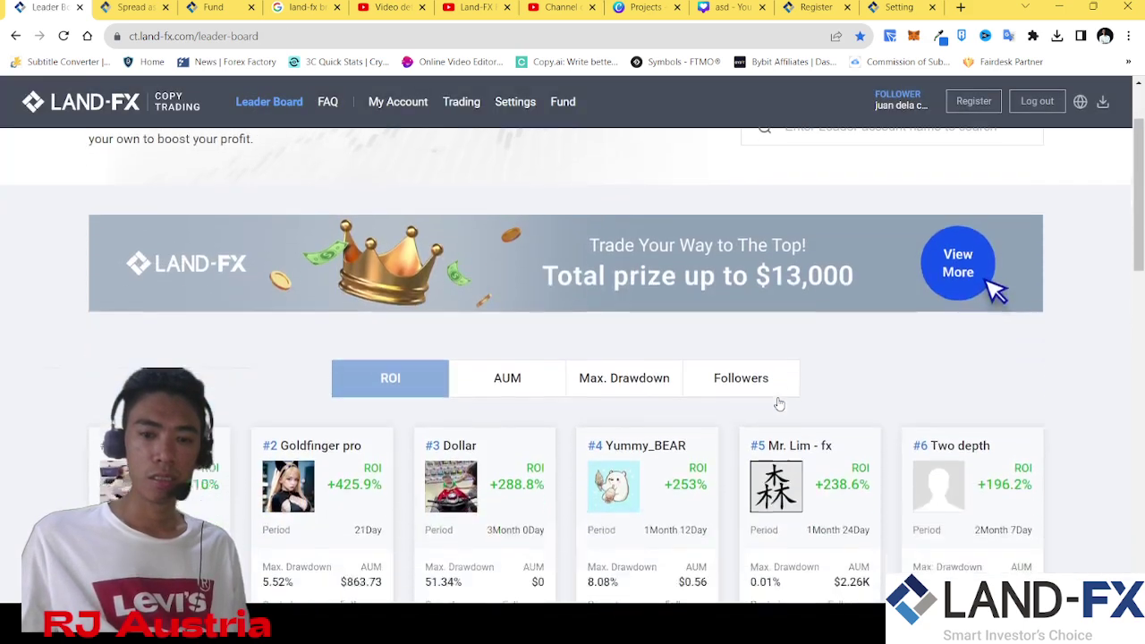
scroll(780, 404, up, 2)
scroll(780, 404, up, 1)
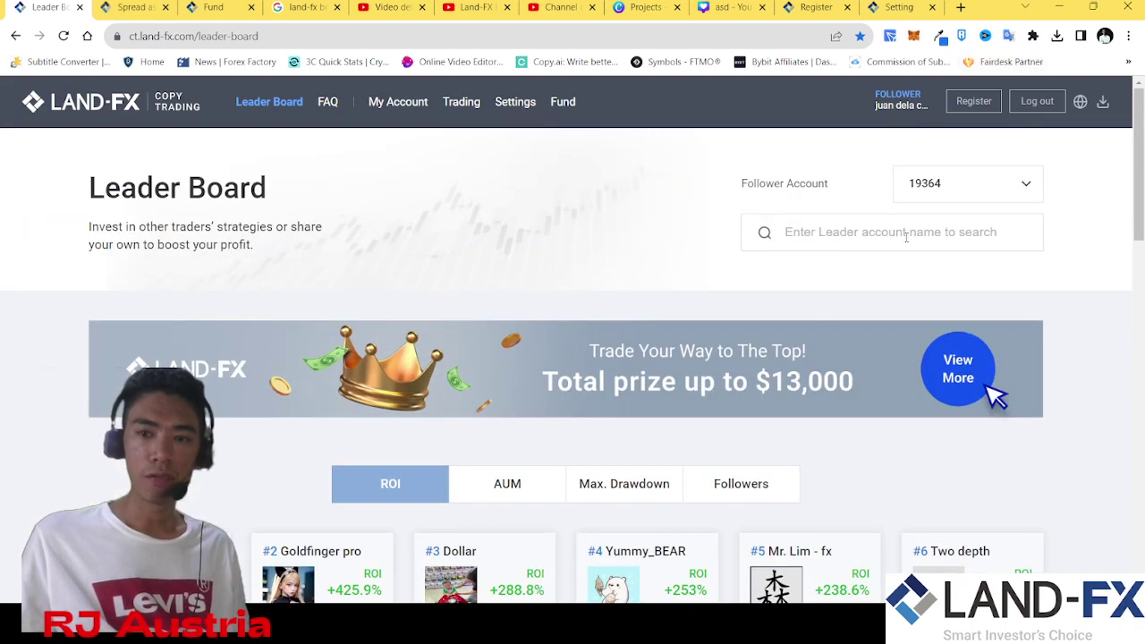
scroll(841, 396, down, 5)
scroll(825, 388, down, 5)
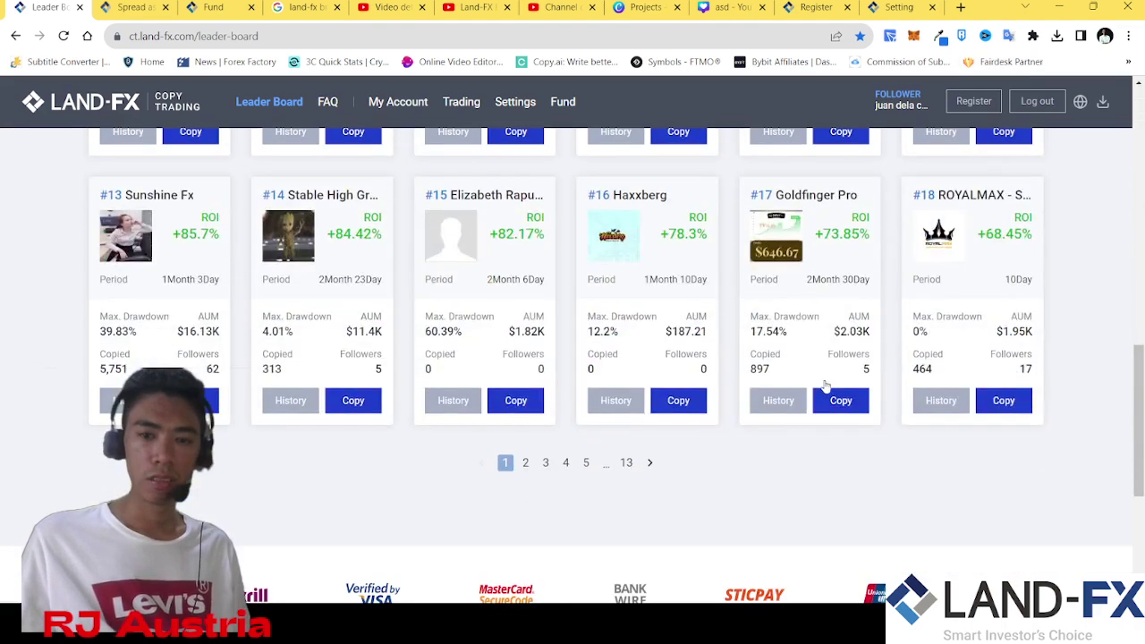
click(525, 463)
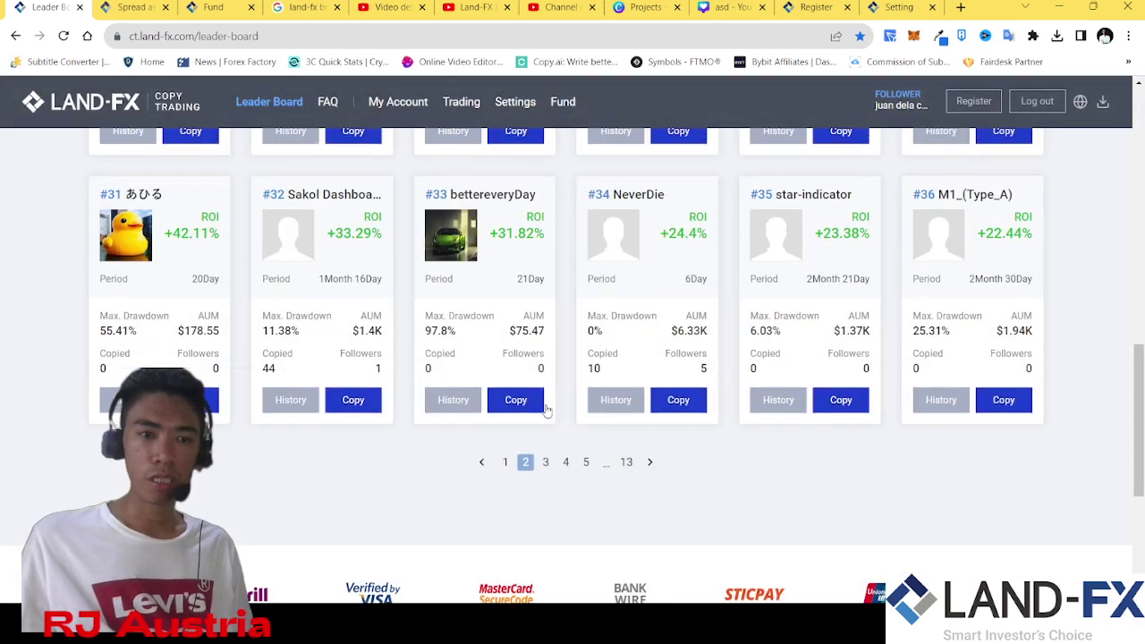
scroll(537, 429, up, 6)
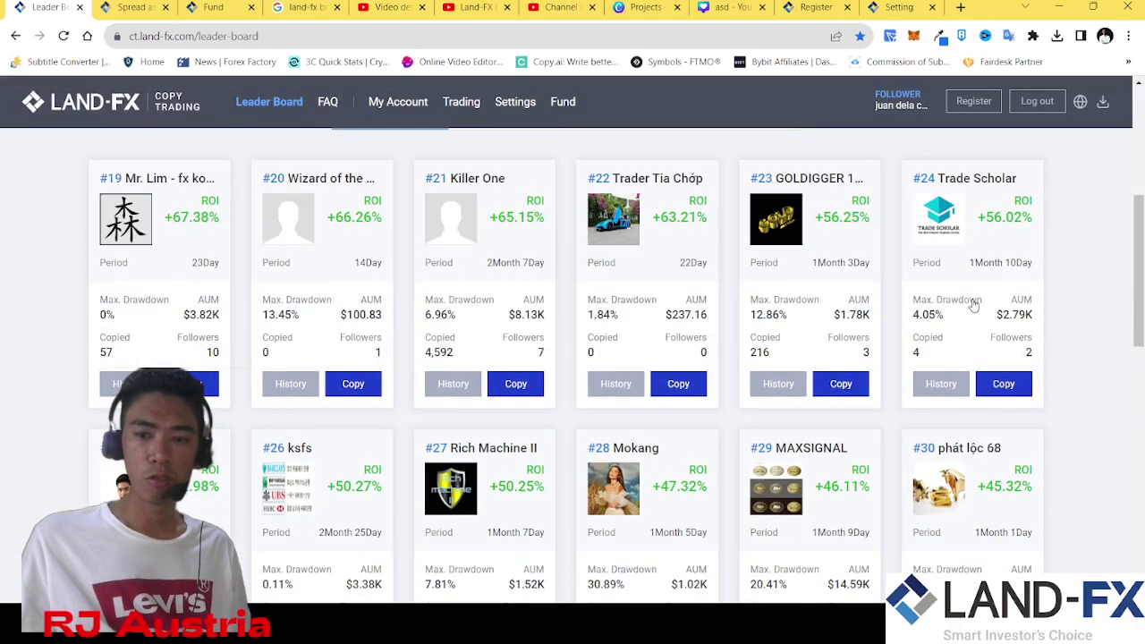
click(973, 303)
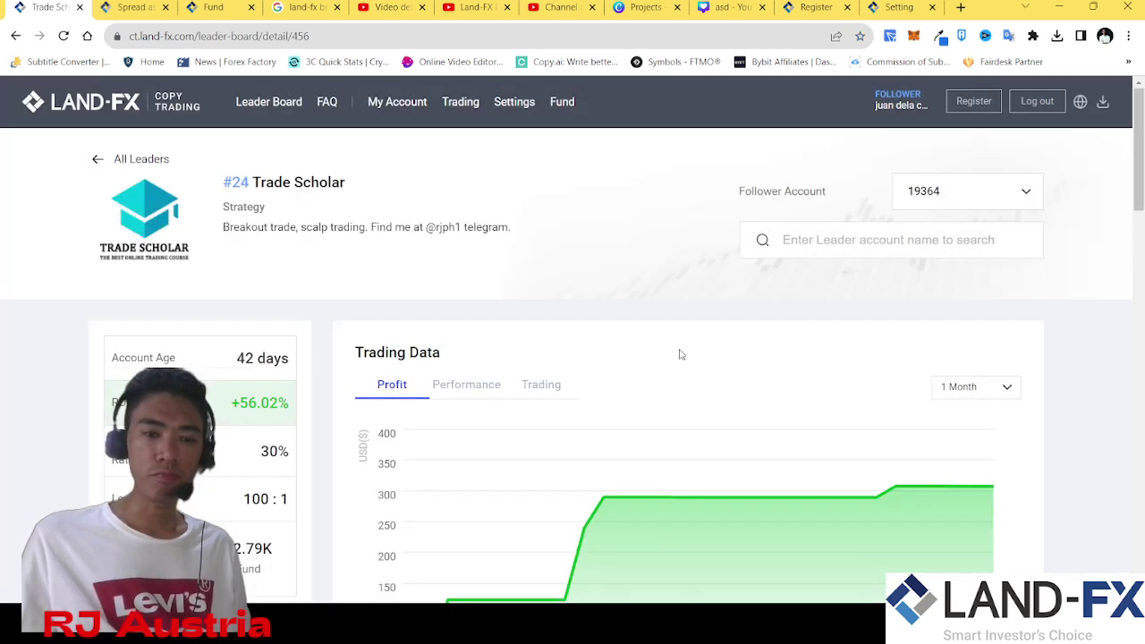
Step: Scroll to Trading History and highlight the second trade's +$89.04 profit
scroll(748, 370, down, 1)
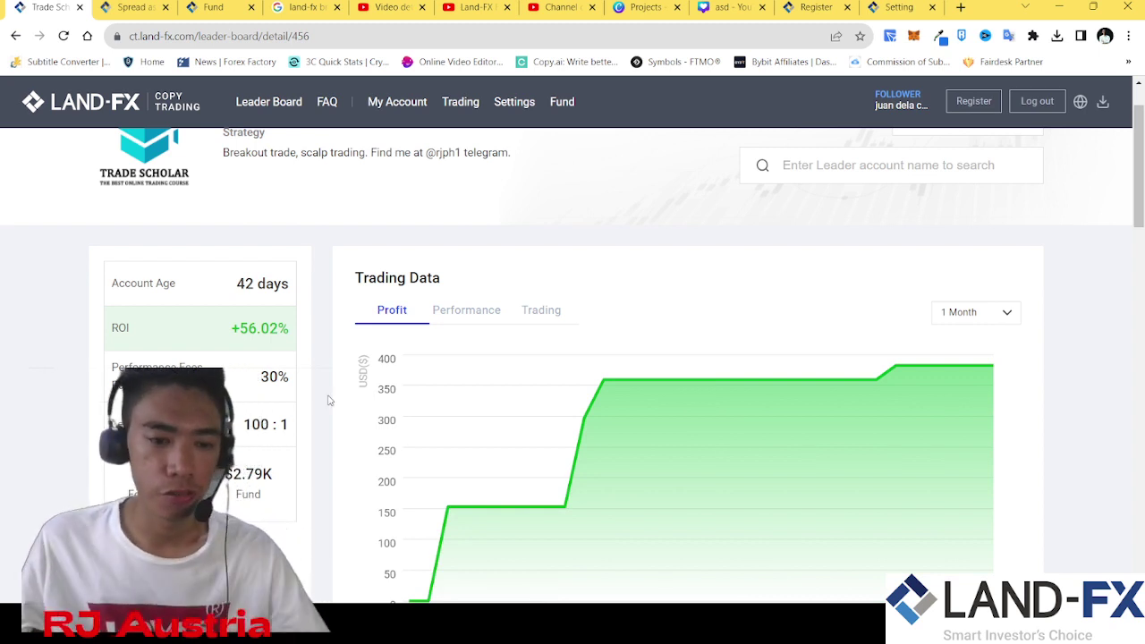
scroll(551, 354, down, 6)
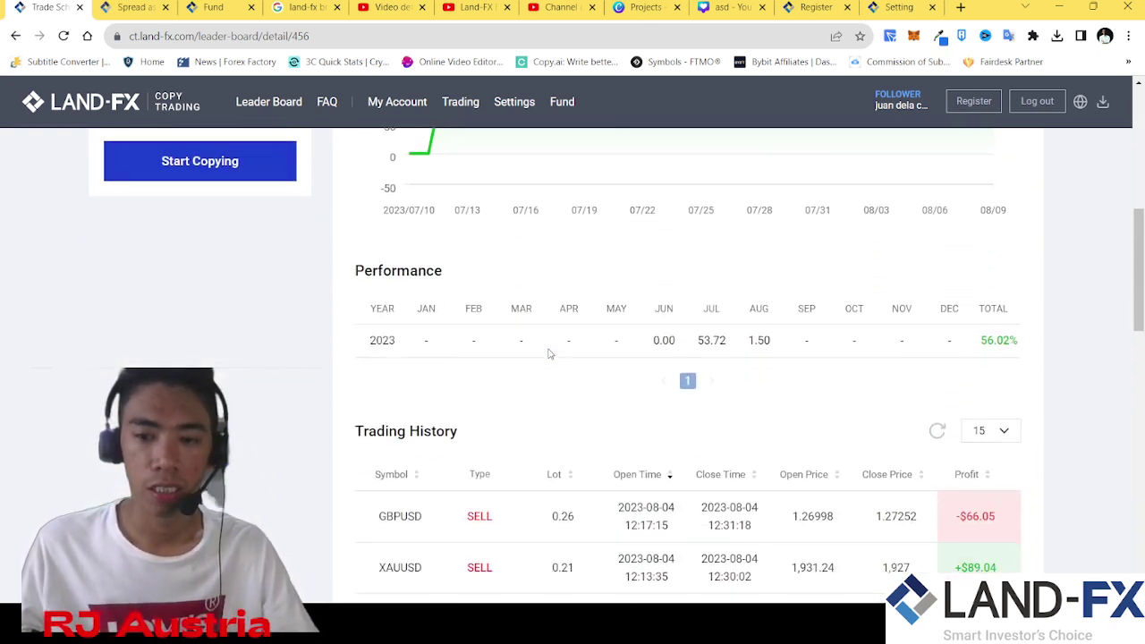
scroll(548, 352, down, 3)
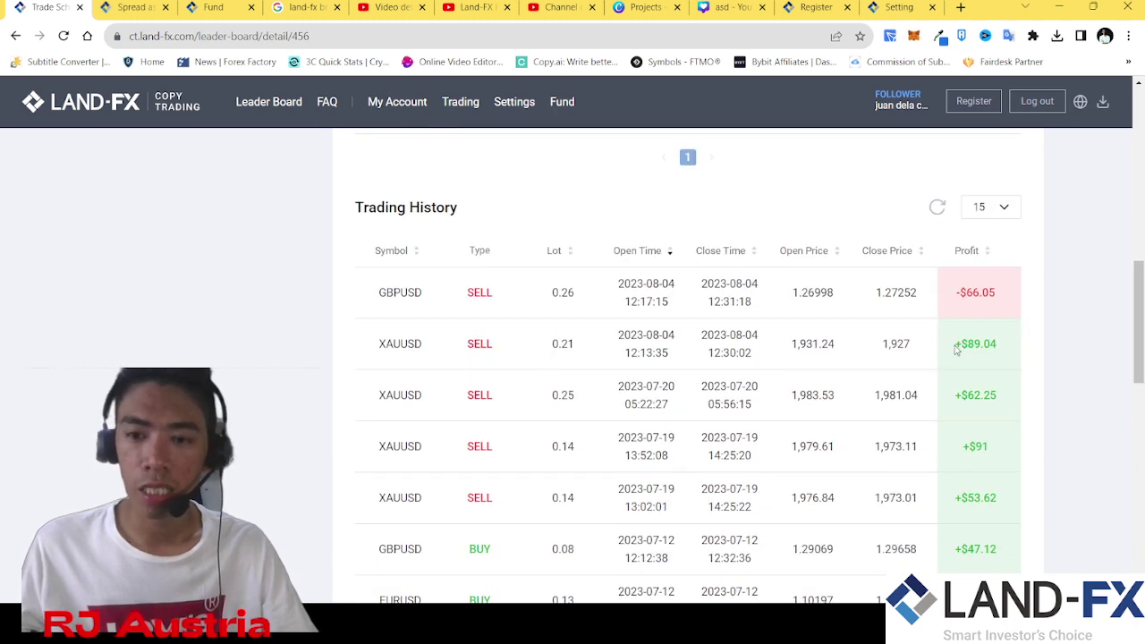
drag(957, 350, 1003, 355)
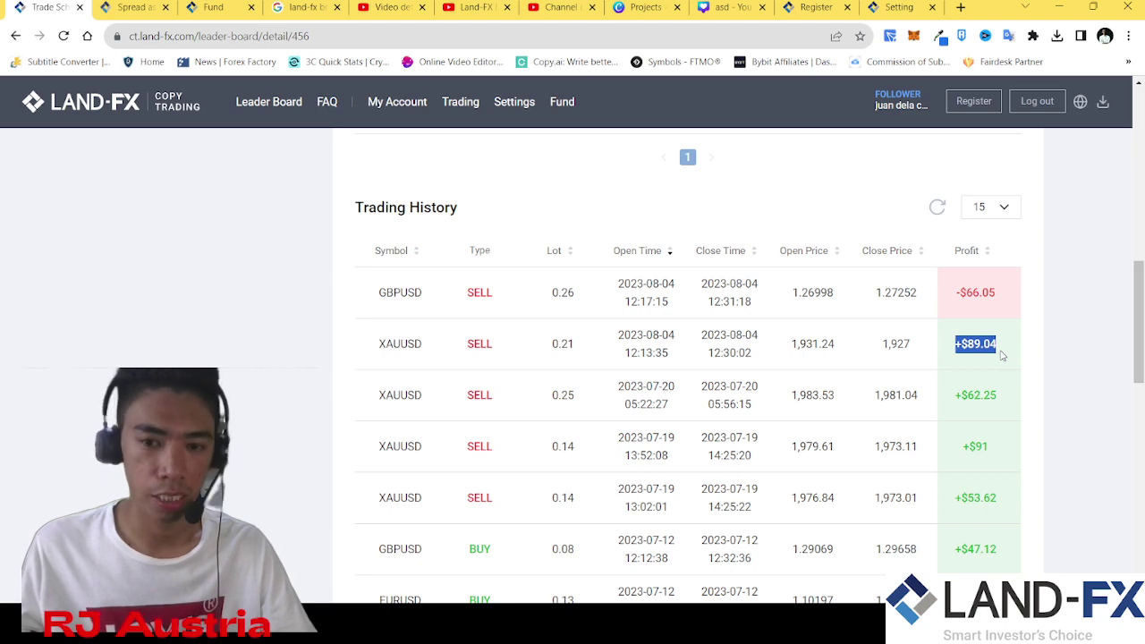
click(999, 356)
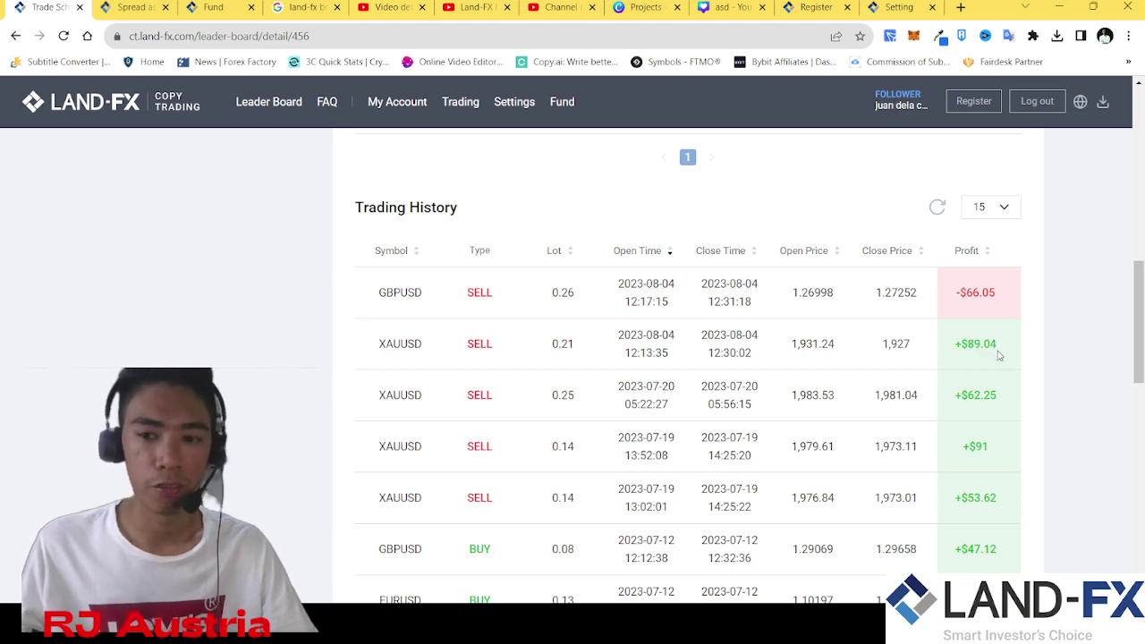
Step: Review the leader's stats and 30% performance fee, then return to the Settings page
scroll(999, 356, up, 10)
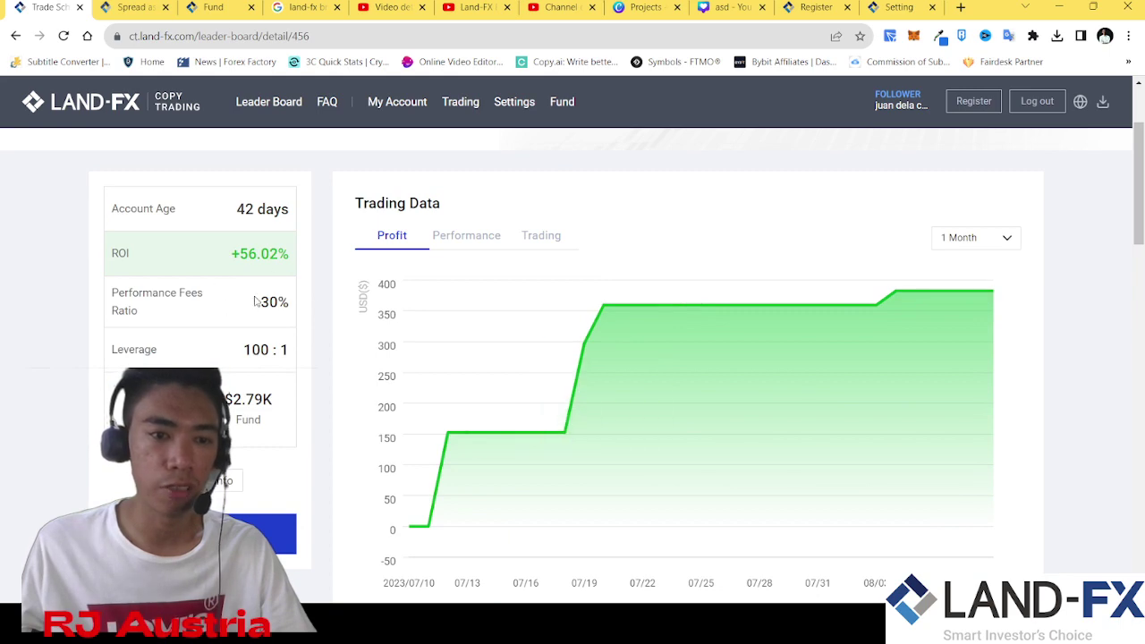
drag(255, 301, 290, 302)
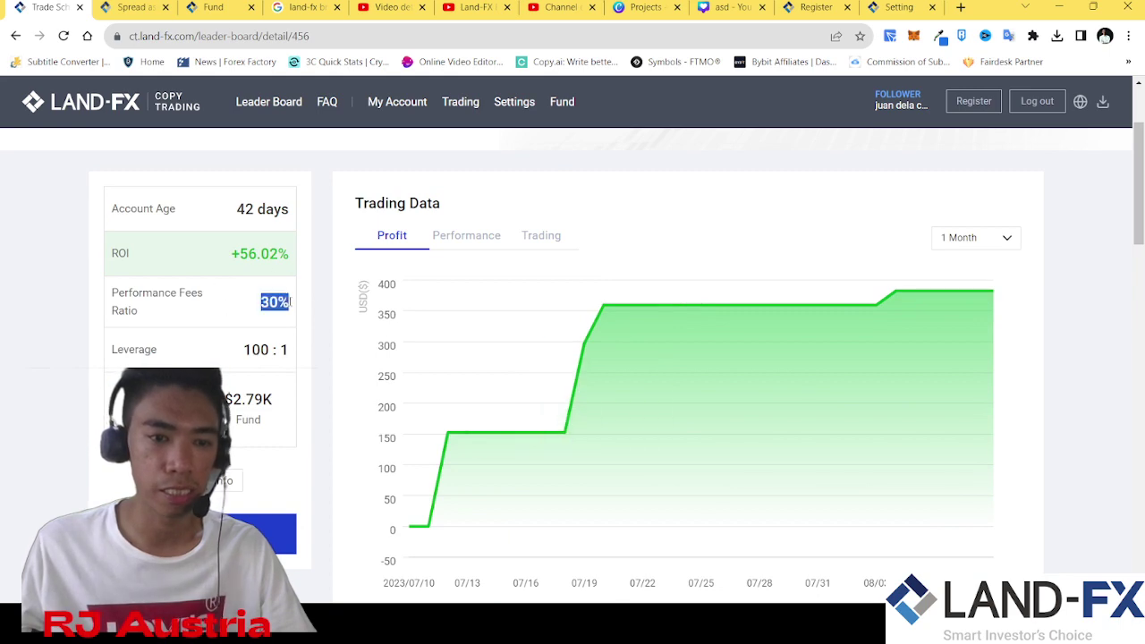
scroll(1092, 405, down, 5)
scroll(1091, 405, down, 2)
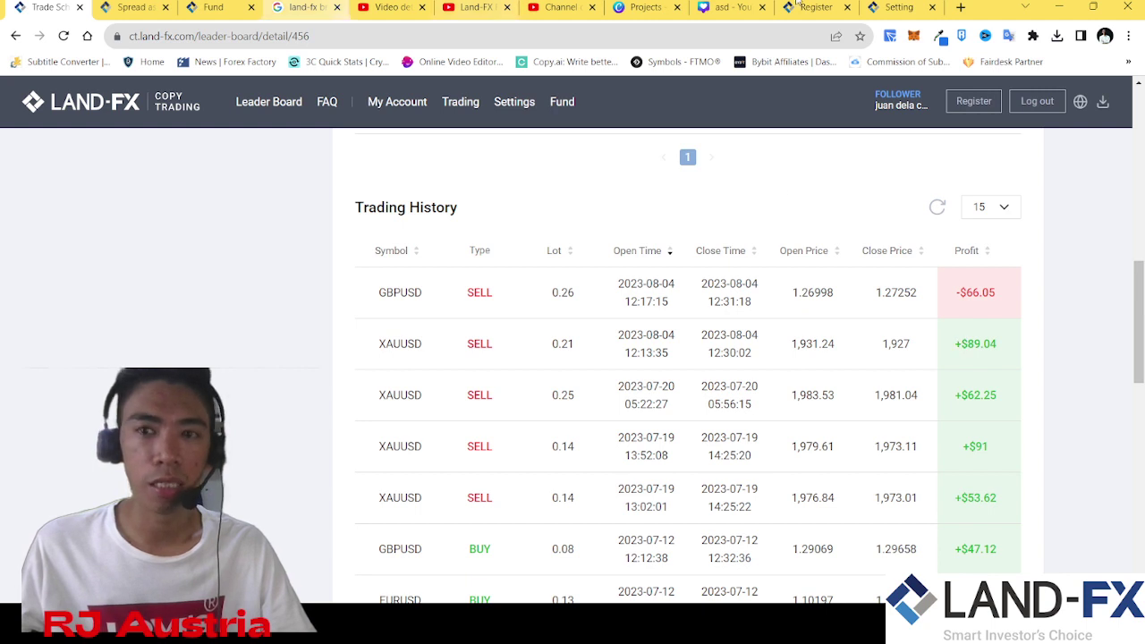
click(892, 9)
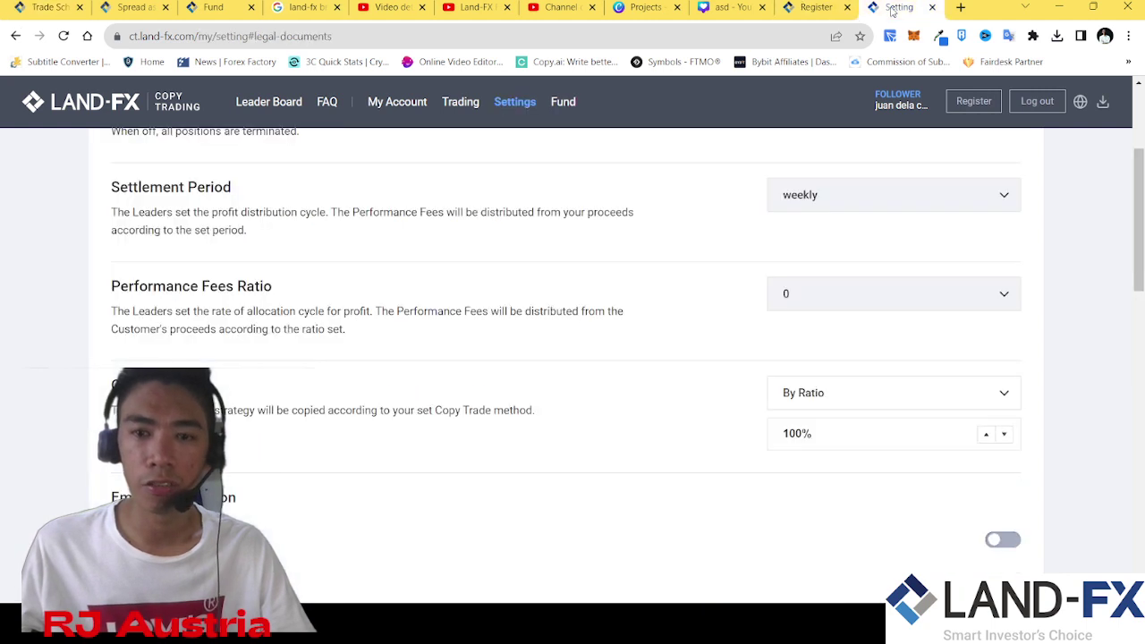
Step: Lower the By Ratio copy ratio from 100% to 10%
click(1003, 436)
click(1003, 435)
click(1003, 436)
click(1003, 436)
click(1003, 436)
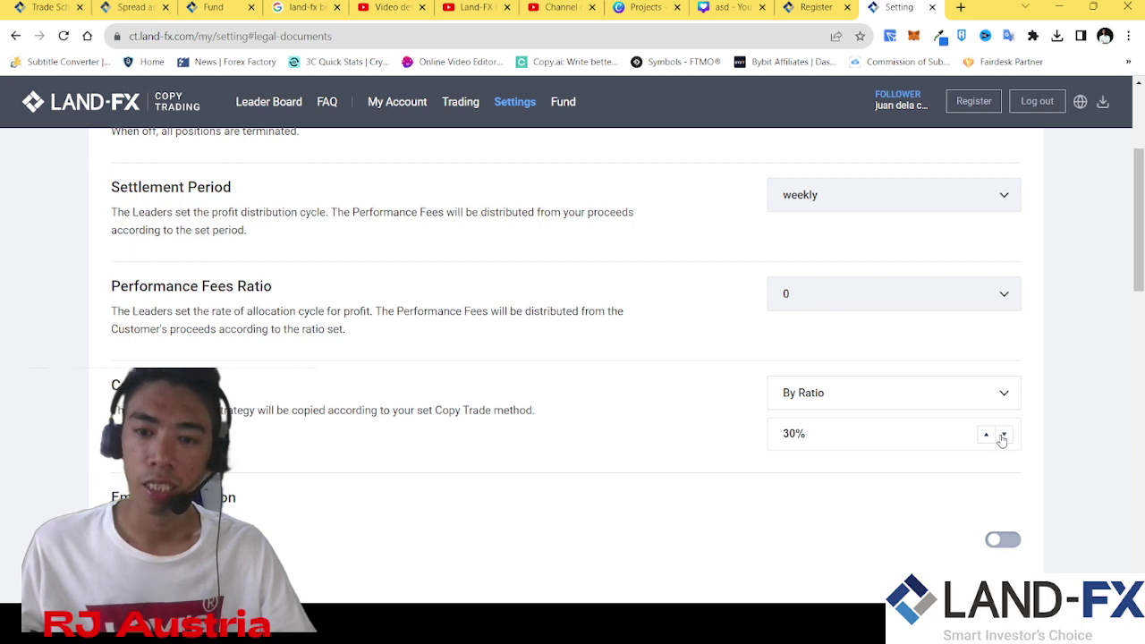
click(1003, 436)
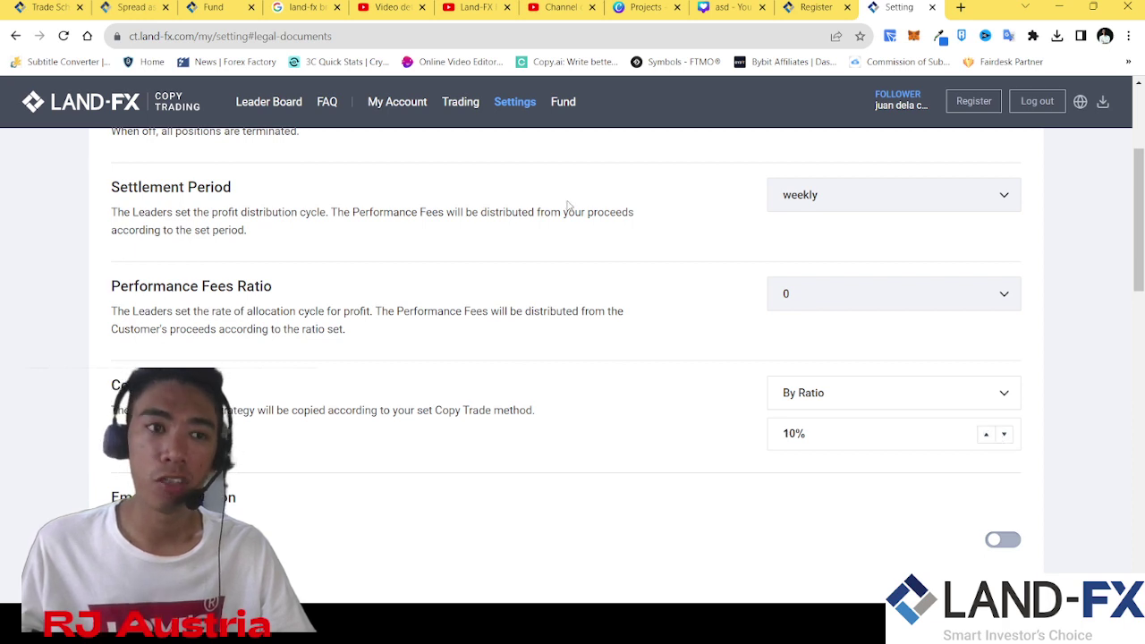
Step: Recheck the leader's +$89.04 trade profit, then come back to the Settings page
click(52, 7)
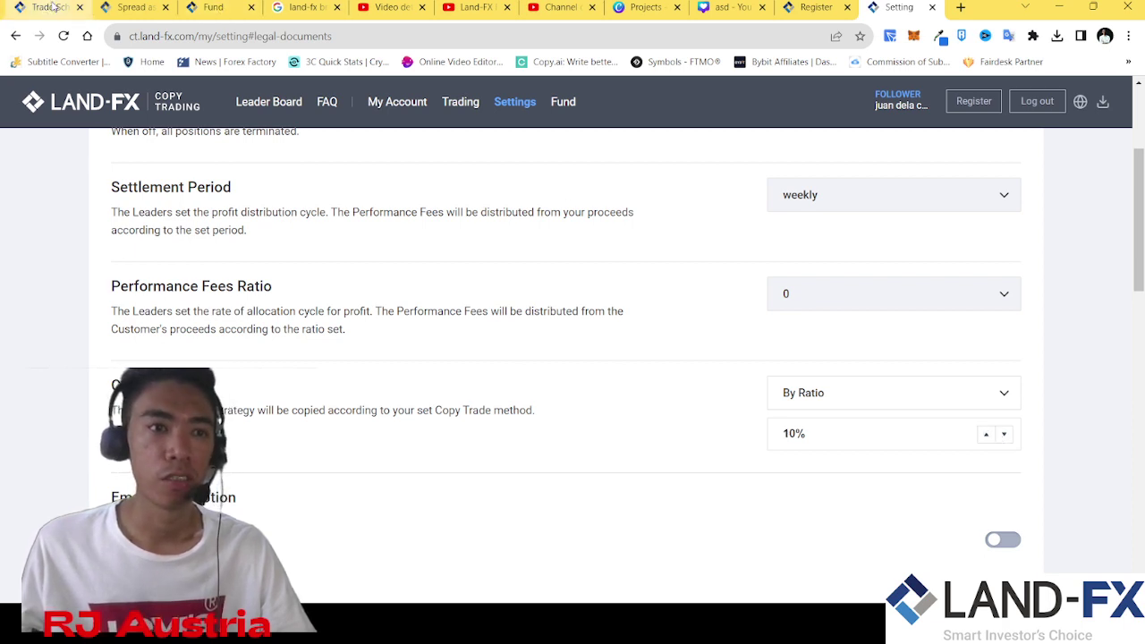
drag(954, 344, 1002, 349)
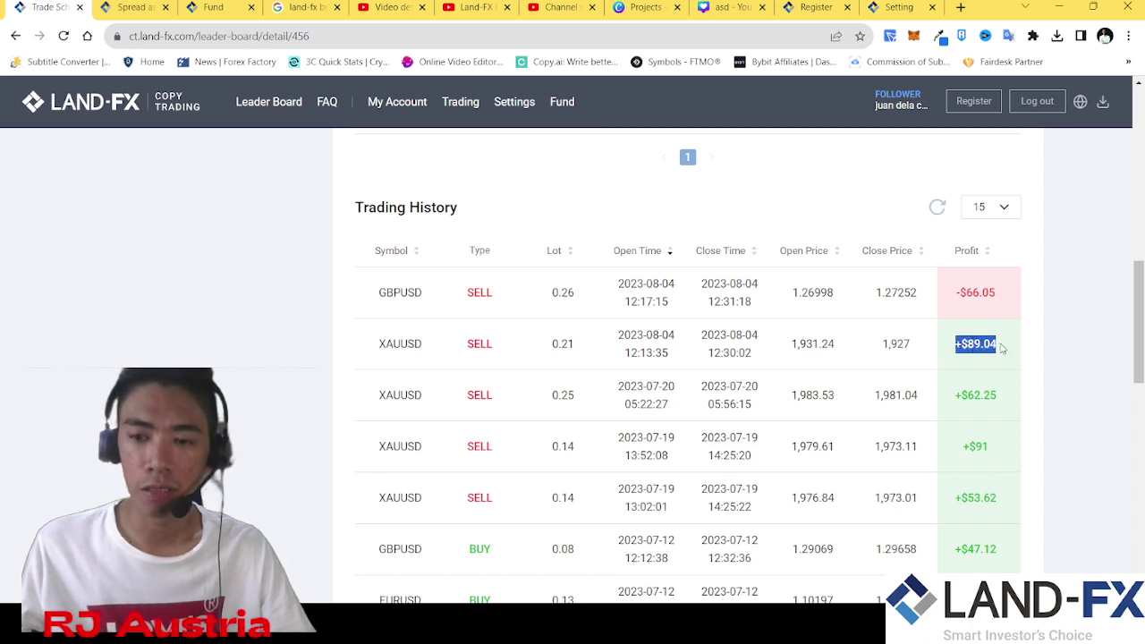
key(alt+Tab)
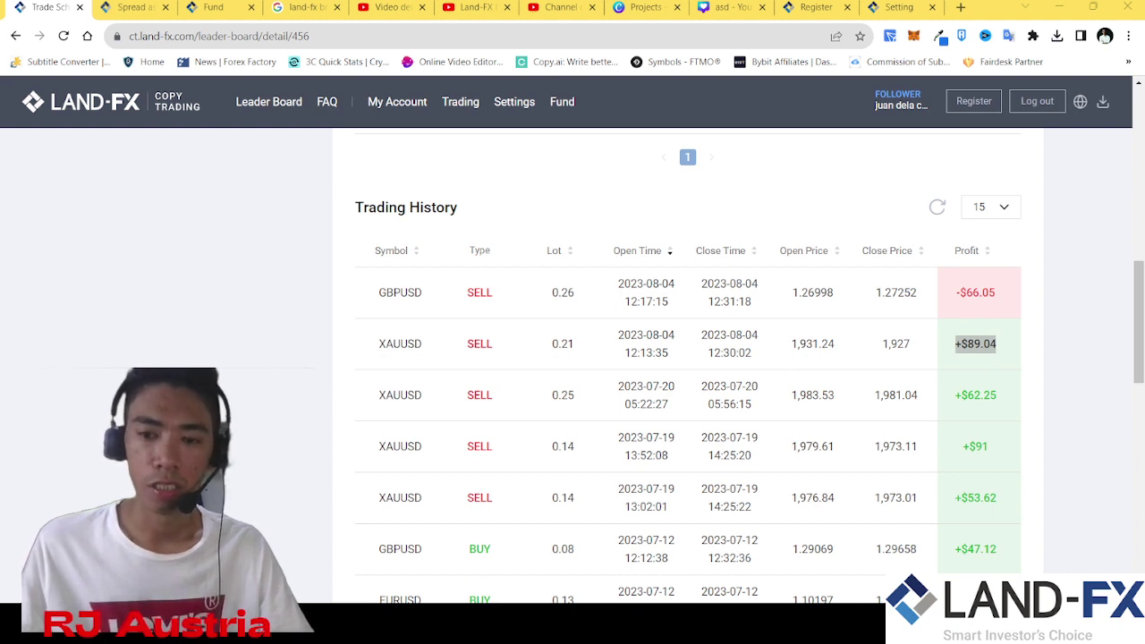
scroll(688, 367, down, 1)
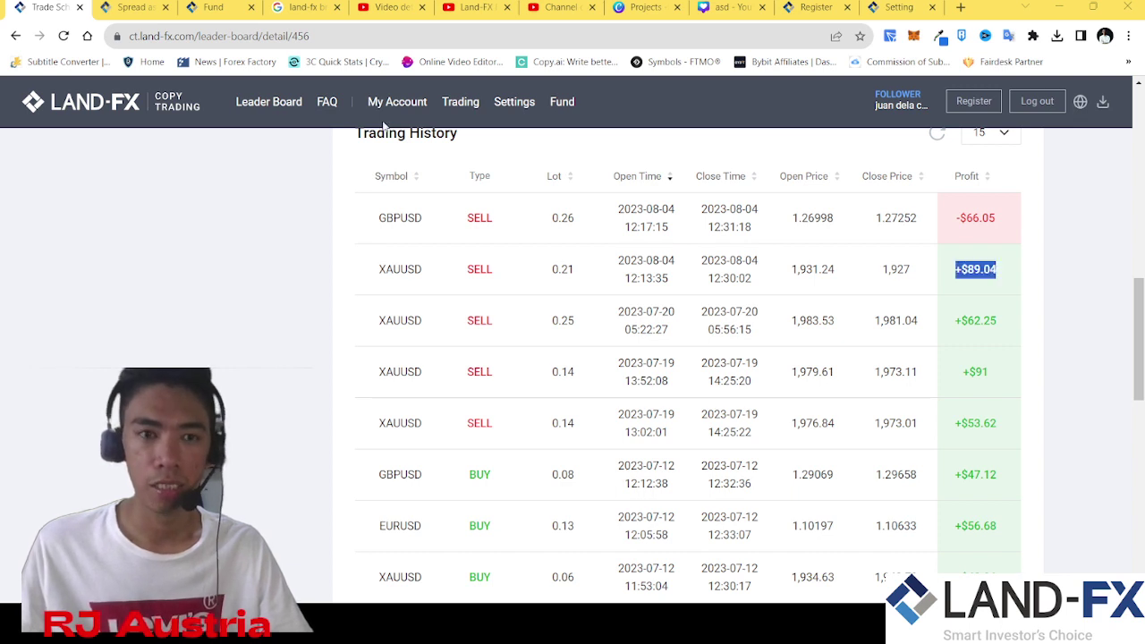
click(881, 7)
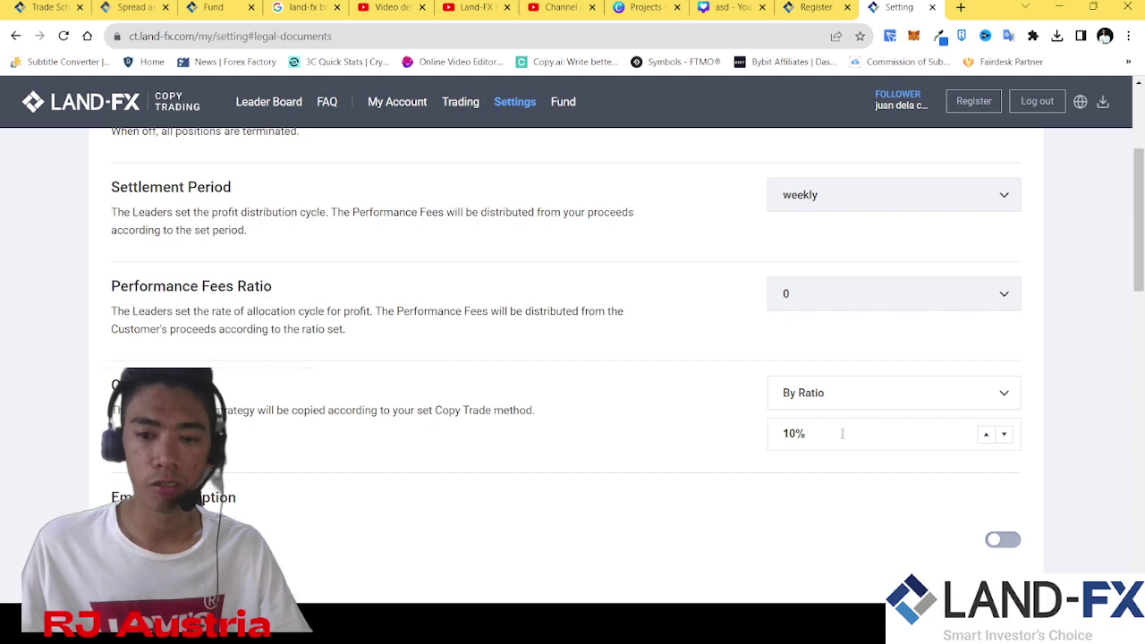
Step: Restore the By Ratio copy ratio to 100% and look over the Settings page
click(988, 435)
click(988, 436)
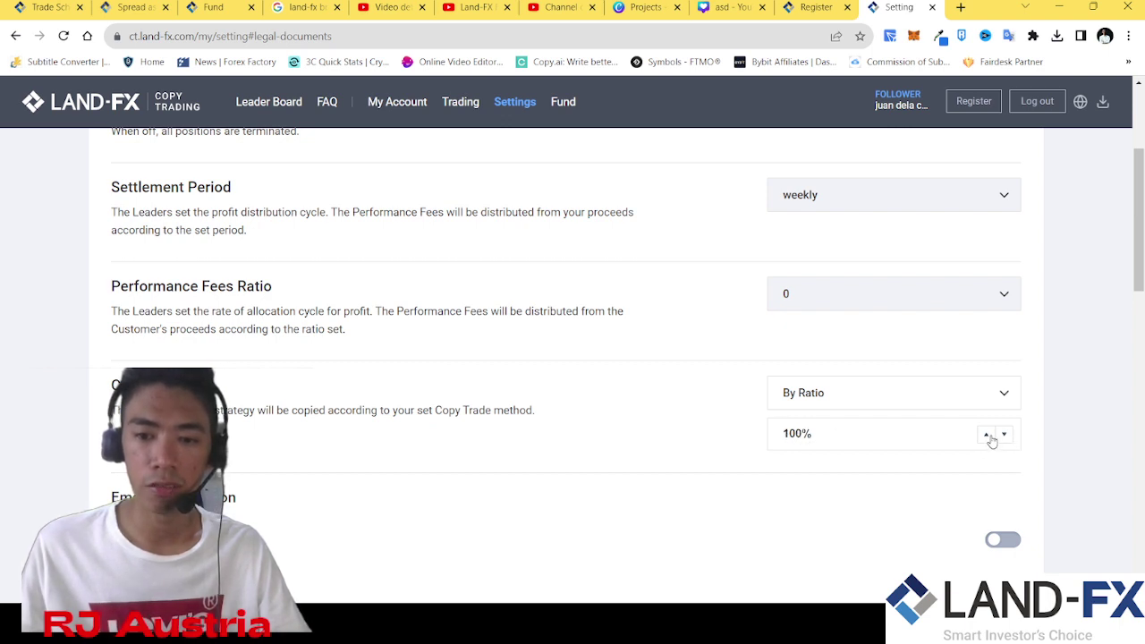
click(987, 435)
click(1004, 435)
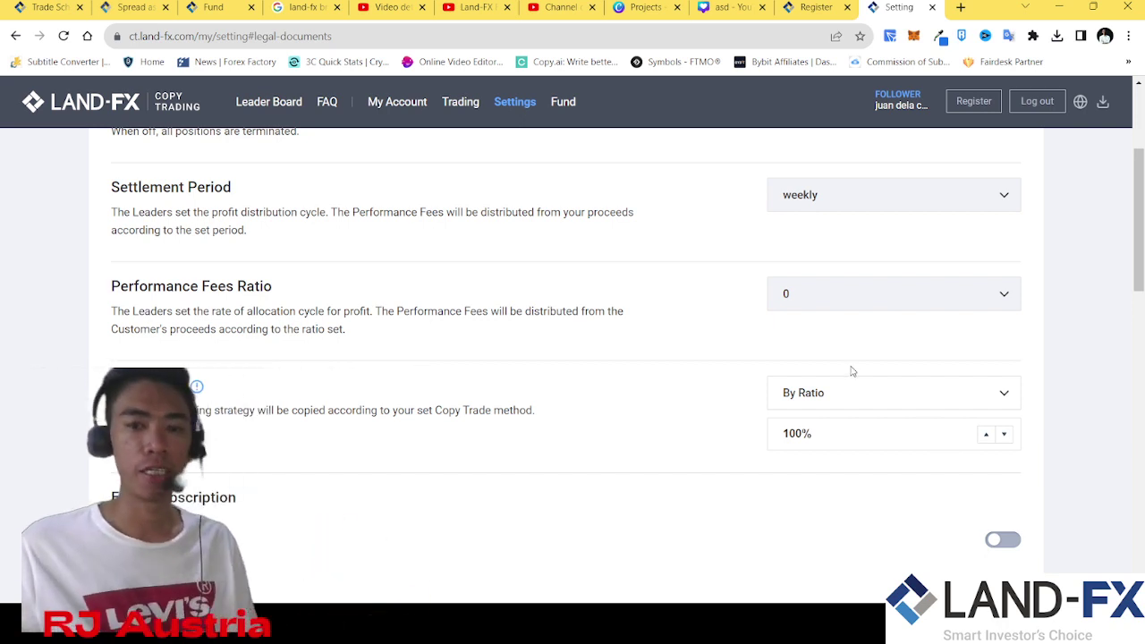
scroll(848, 504, down, 2)
scroll(862, 455, up, 2)
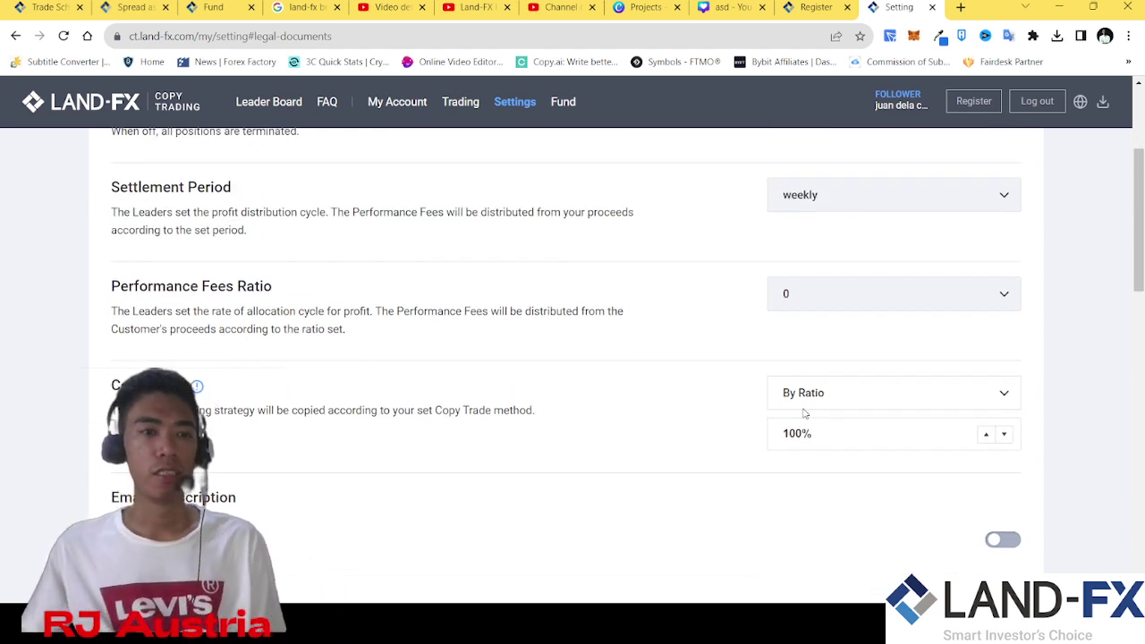
scroll(512, 403, up, 3)
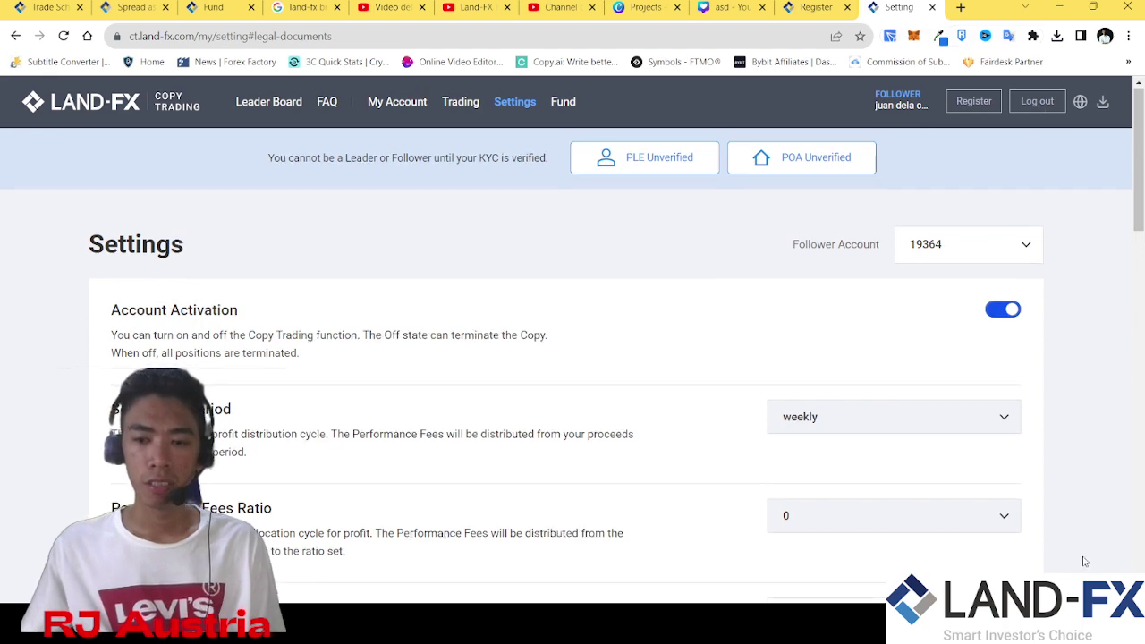
scroll(1079, 546, down, 5)
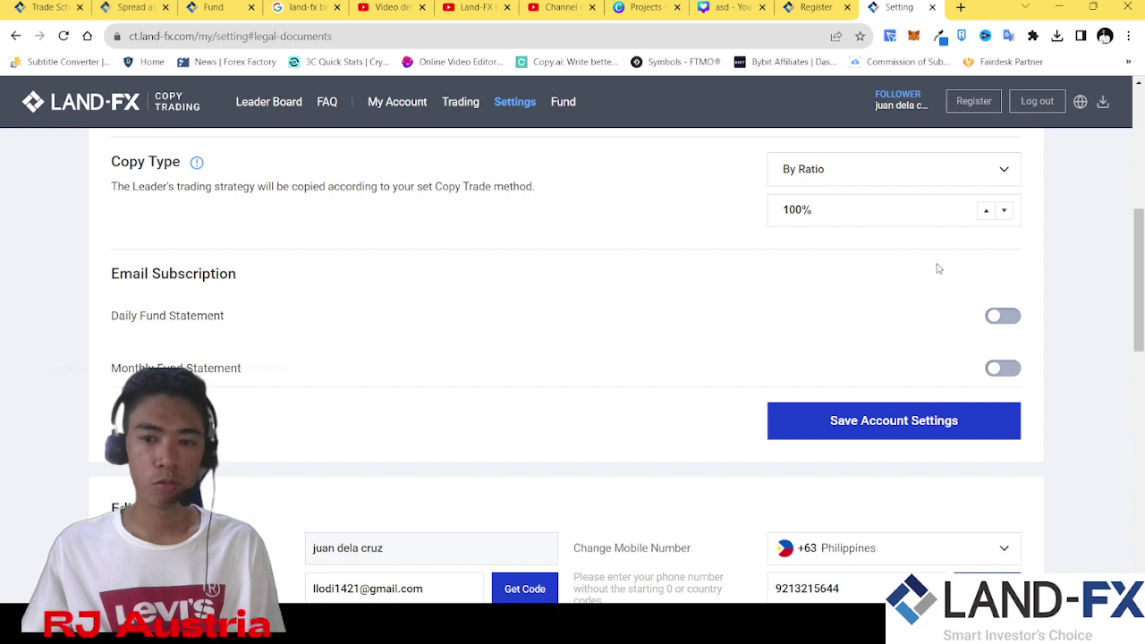
Step: Turn on Daily and Monthly Fund Statement emails, try saving, and dismiss the 'Not following a leader.' notice
click(1011, 324)
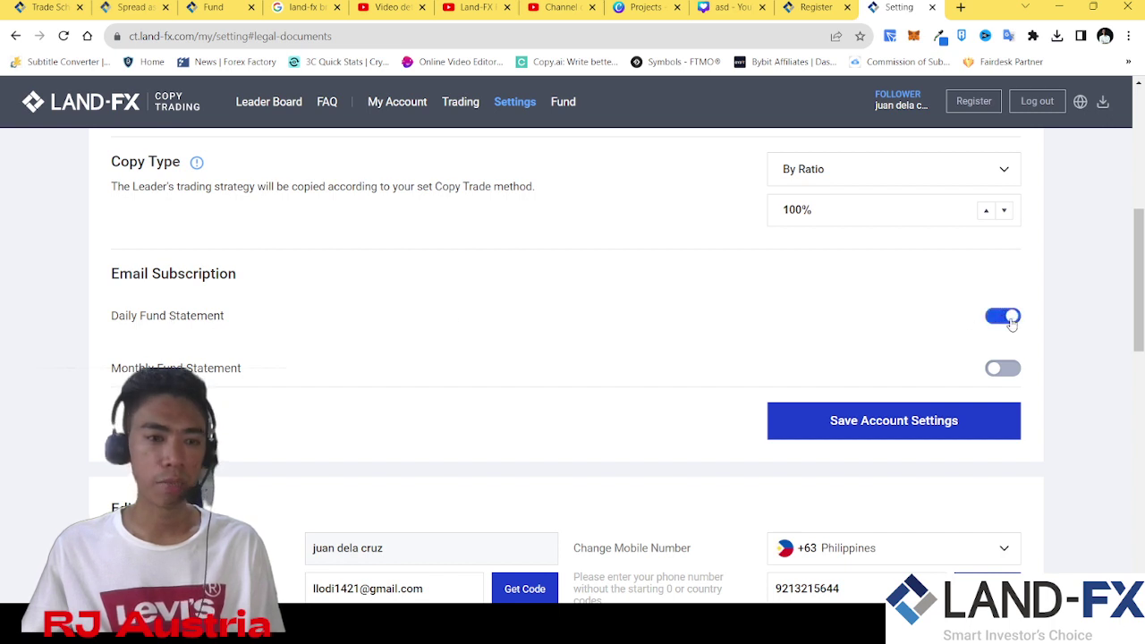
click(1011, 374)
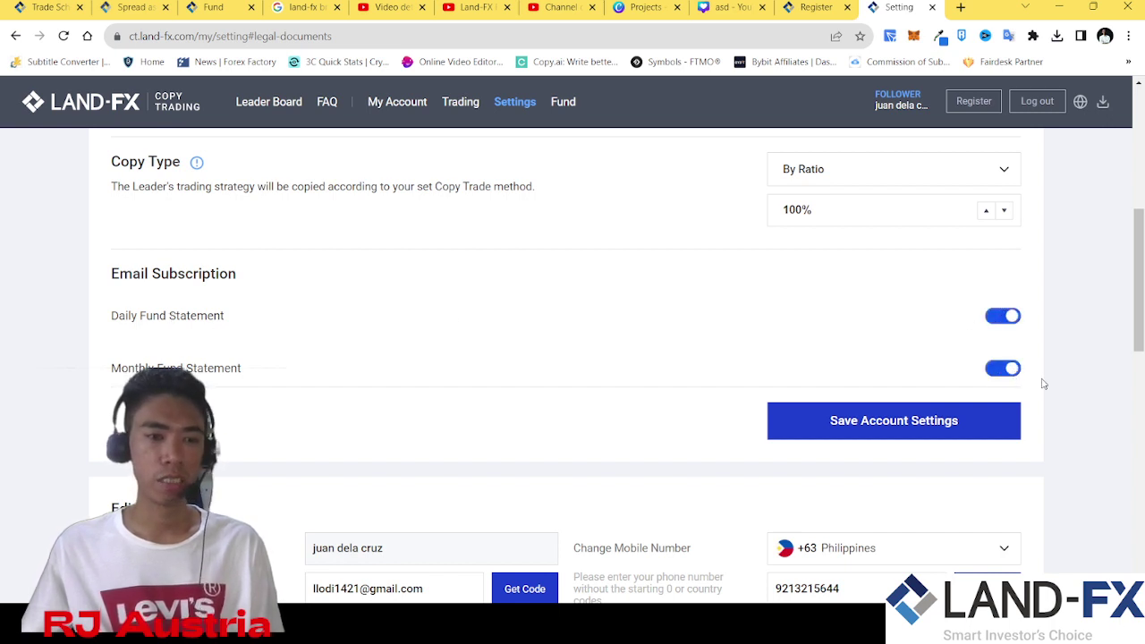
click(944, 434)
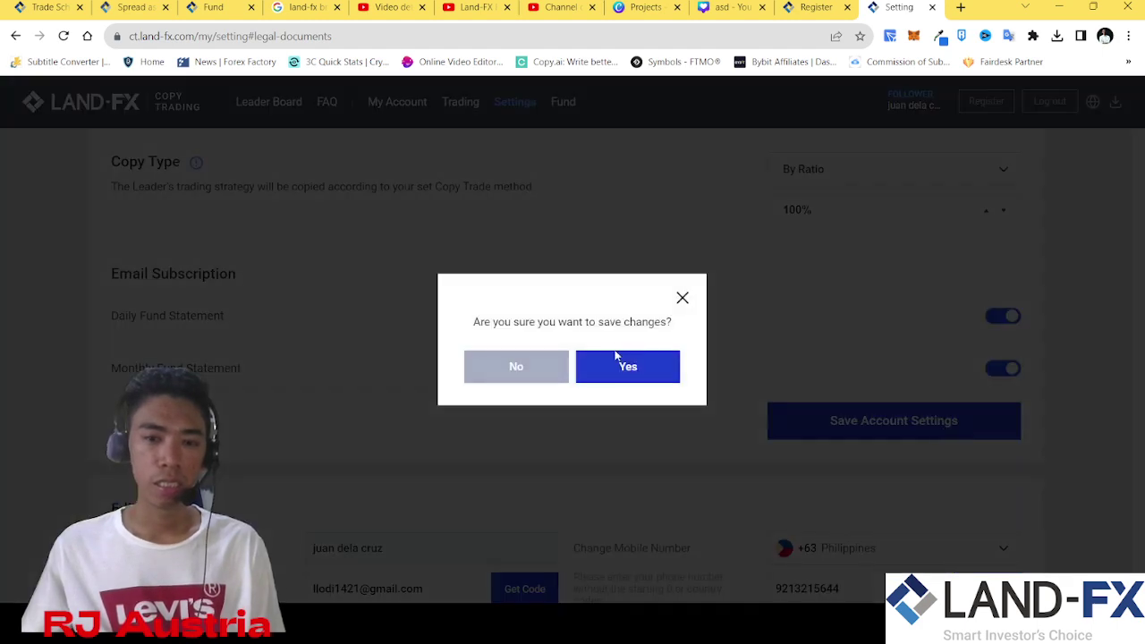
click(628, 374)
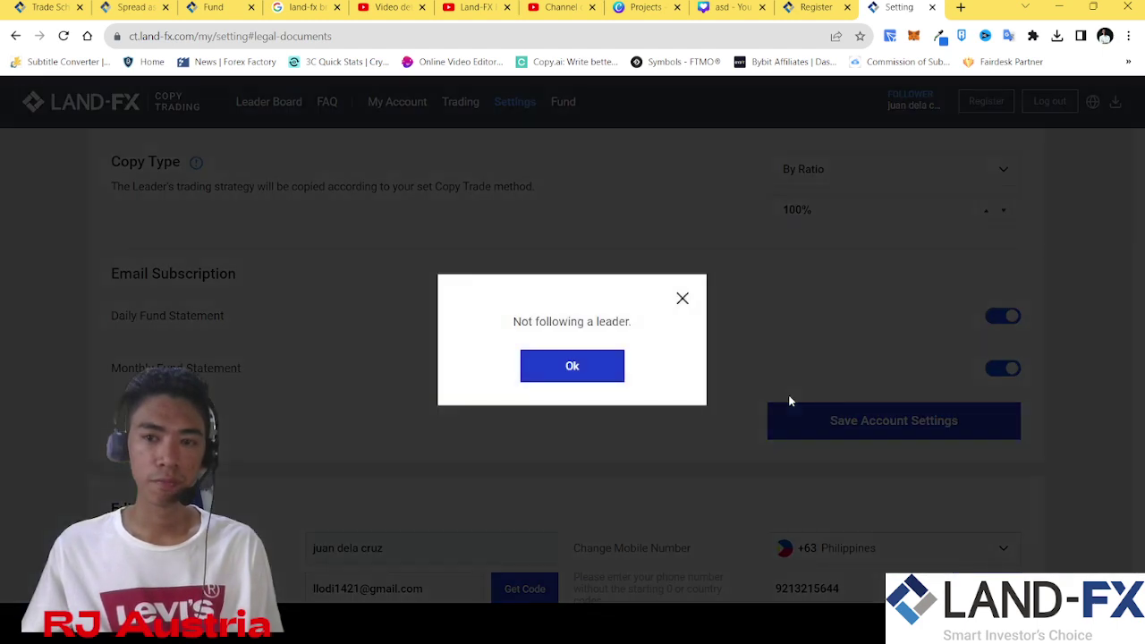
click(682, 298)
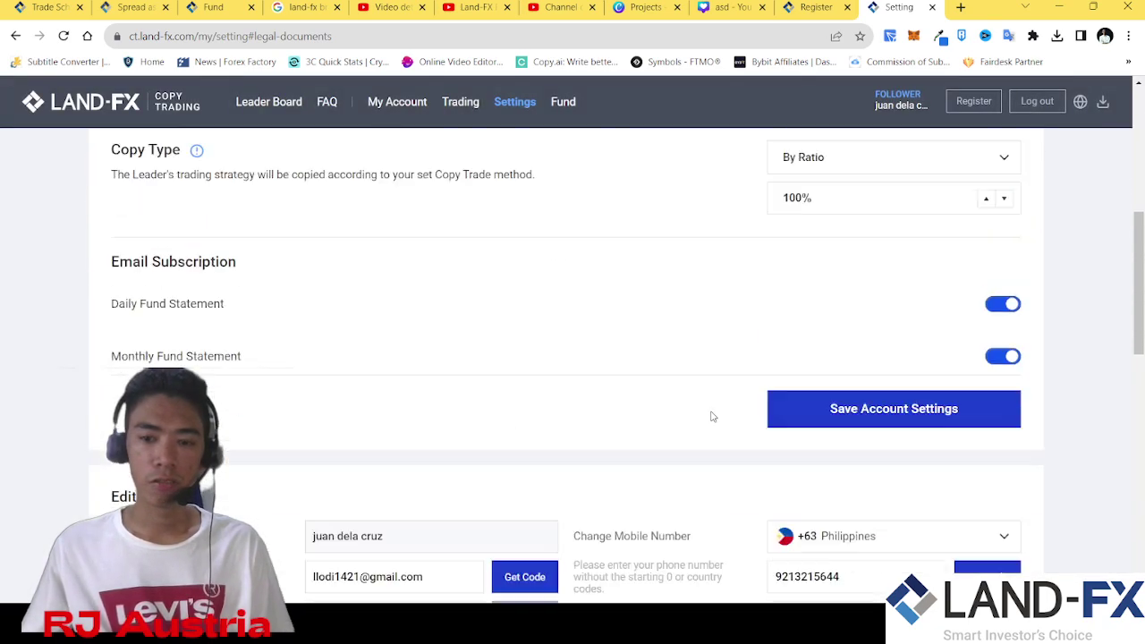
Step: Scroll the Settings page to review the KYC warning with PLE and POA unverified
scroll(713, 416, down, 3)
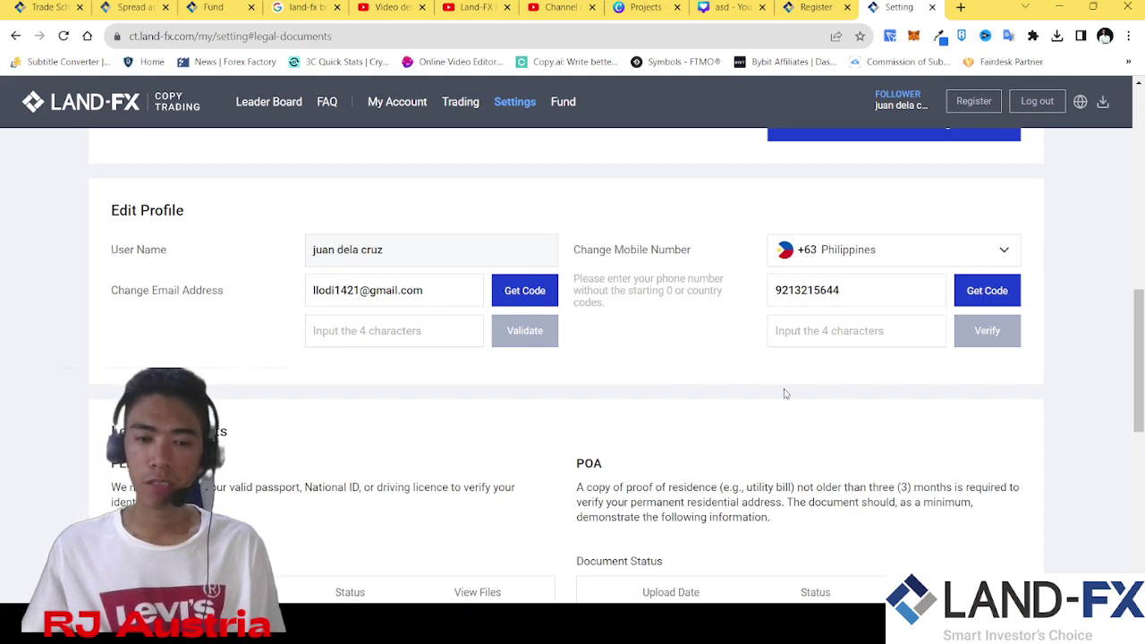
scroll(619, 399, down, 7)
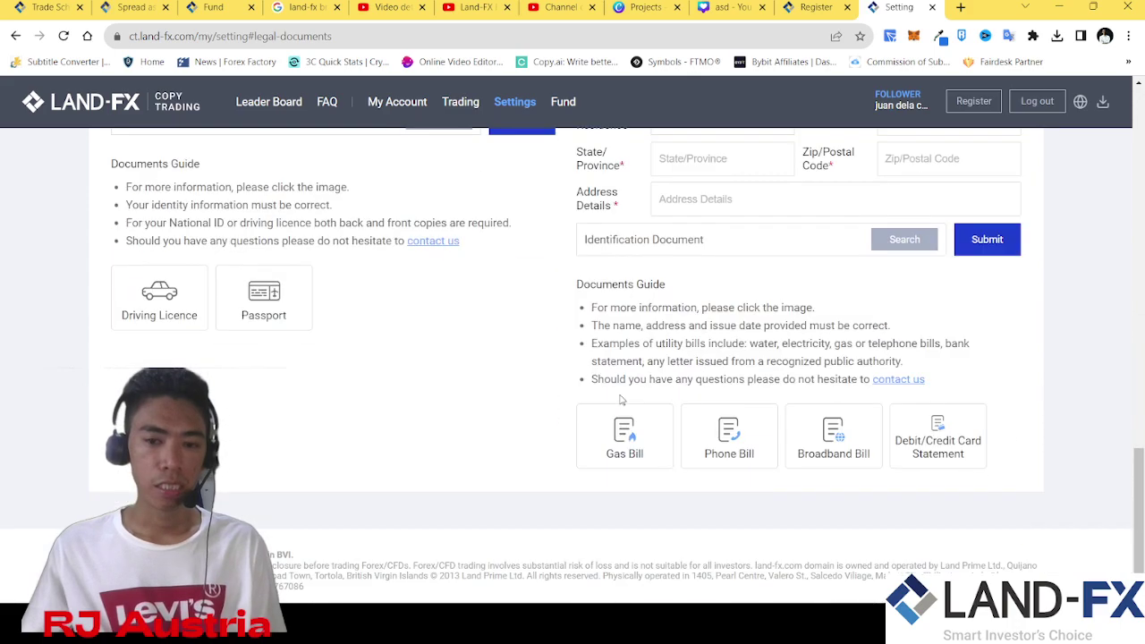
scroll(622, 400, up, 13)
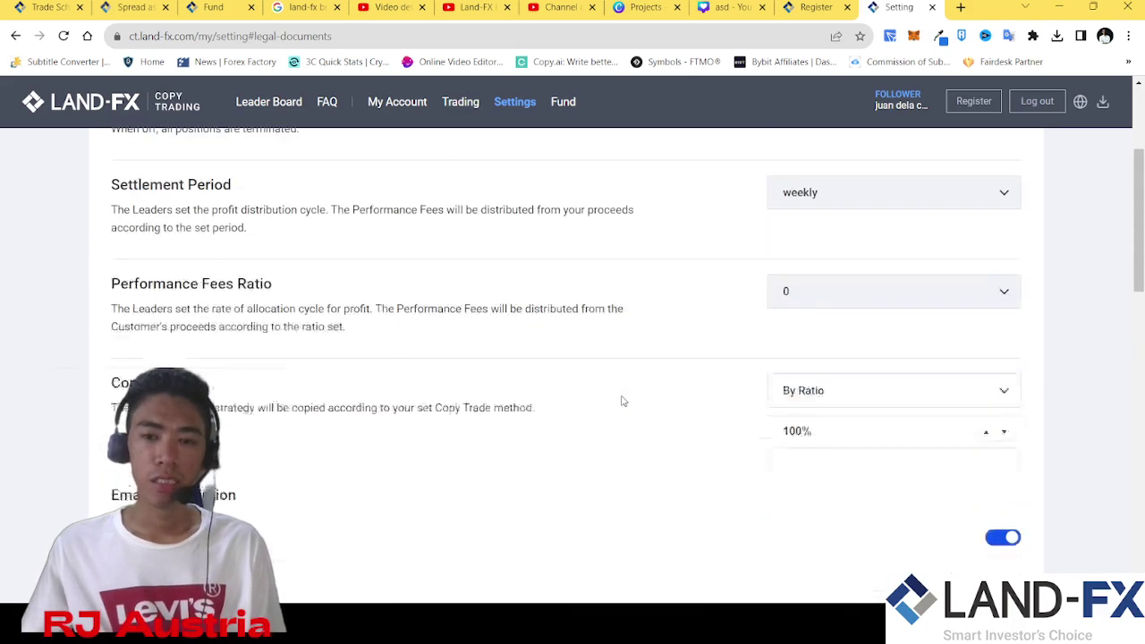
scroll(622, 401, up, 3)
scroll(622, 401, down, 4)
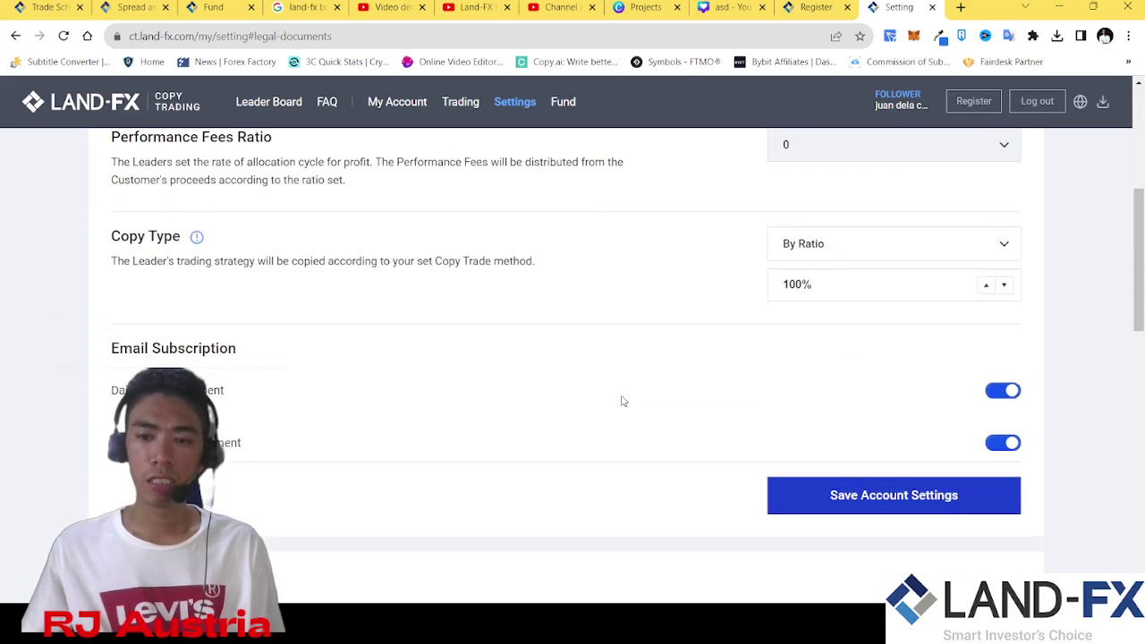
scroll(620, 401, up, 4)
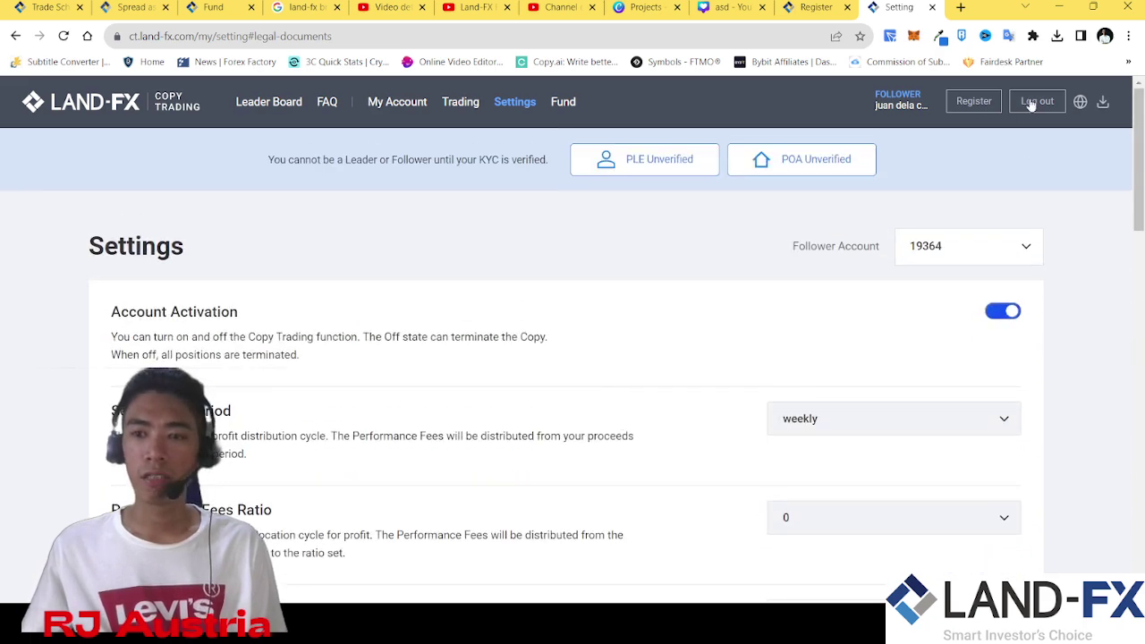
Step: Log out, discarding unsaved settings, and sign back in as the leader account
click(1032, 105)
click(629, 374)
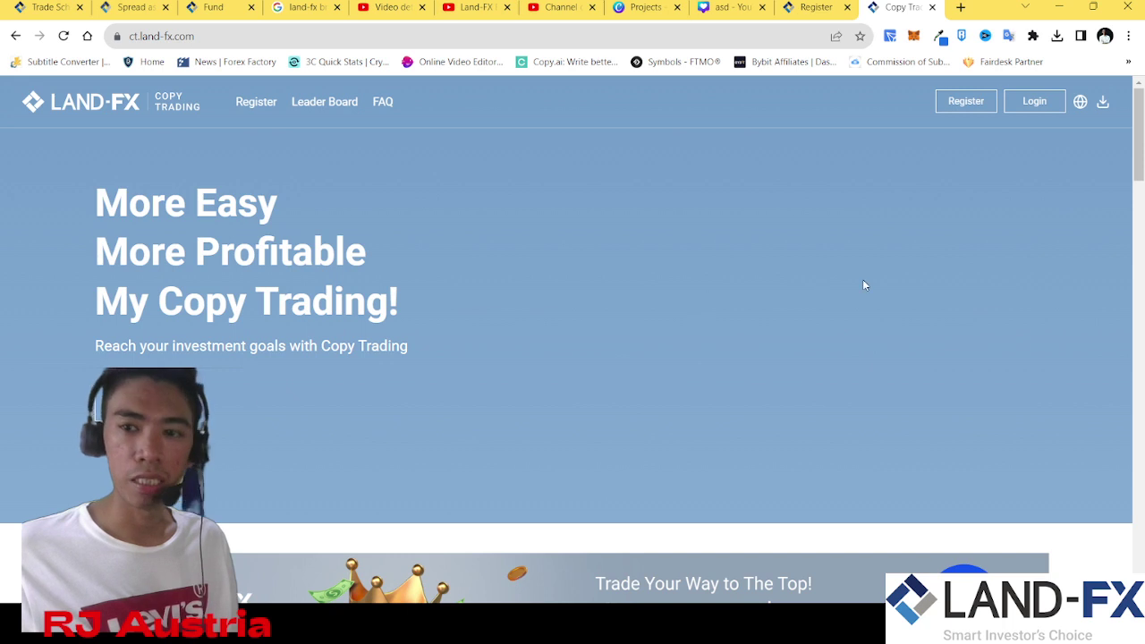
click(1034, 102)
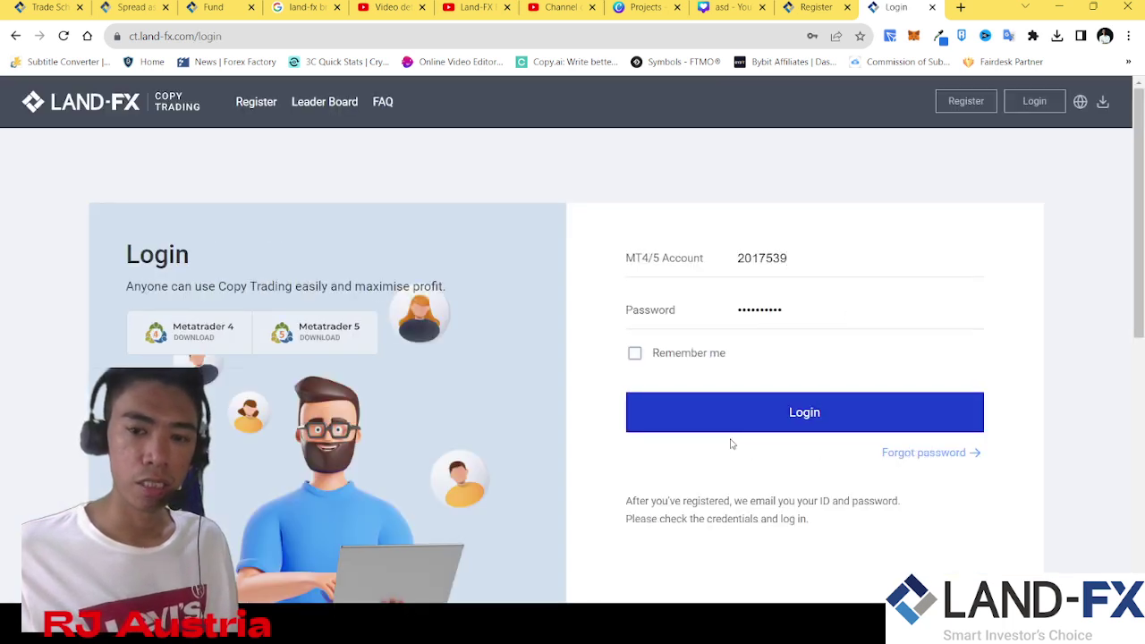
click(736, 426)
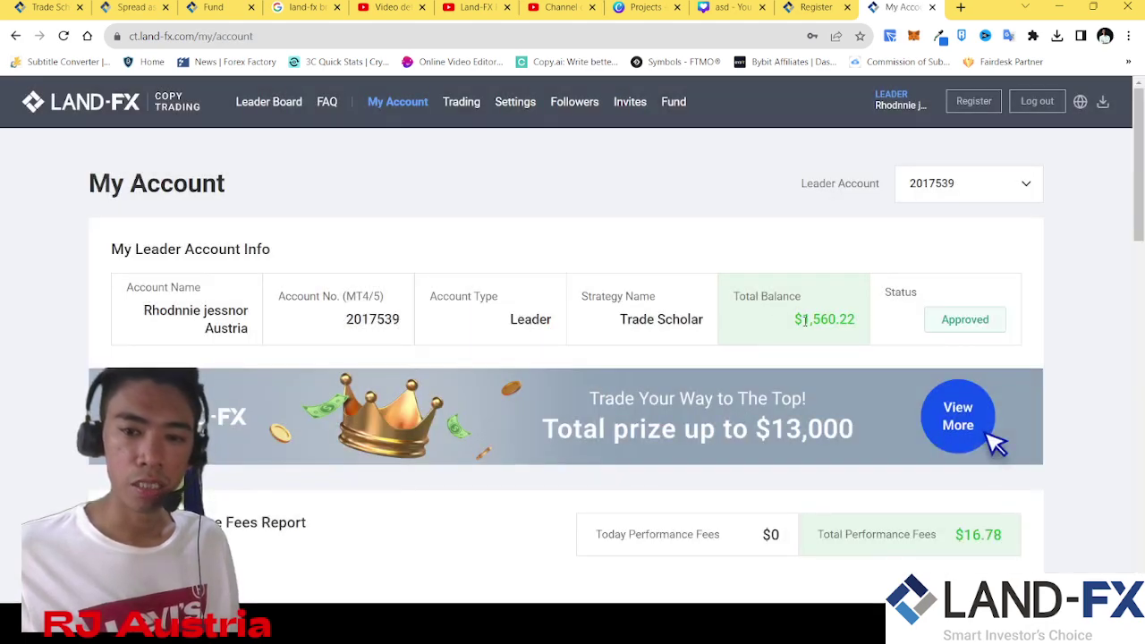
drag(794, 319, 856, 320)
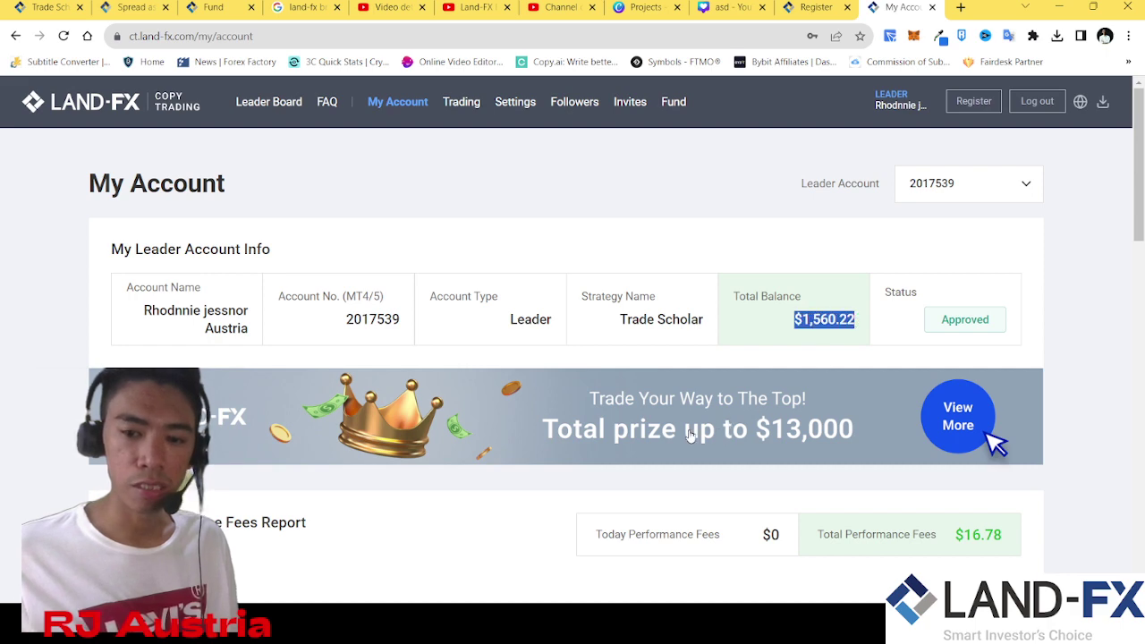
scroll(714, 428, down, 5)
scroll(767, 425, down, 5)
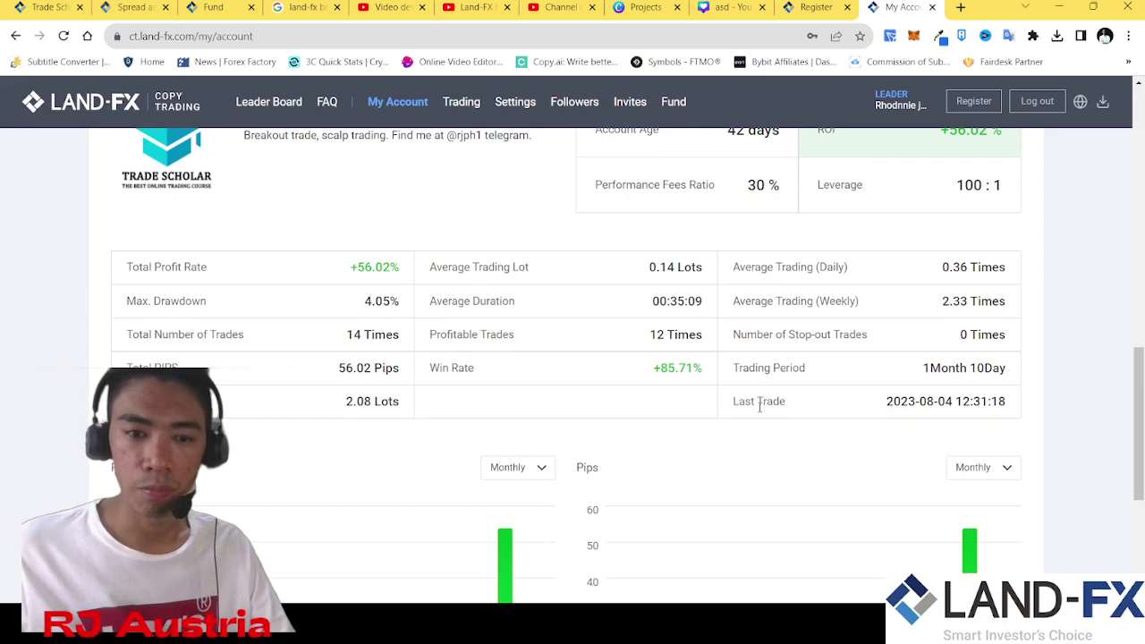
scroll(760, 405, down, 3)
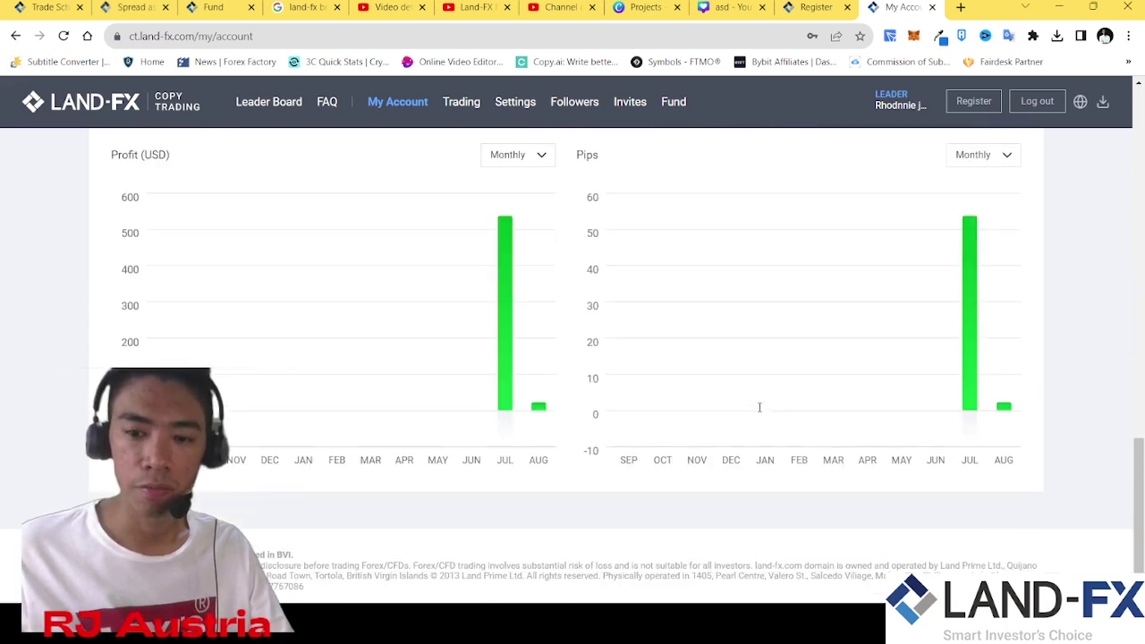
scroll(759, 413, up, 12)
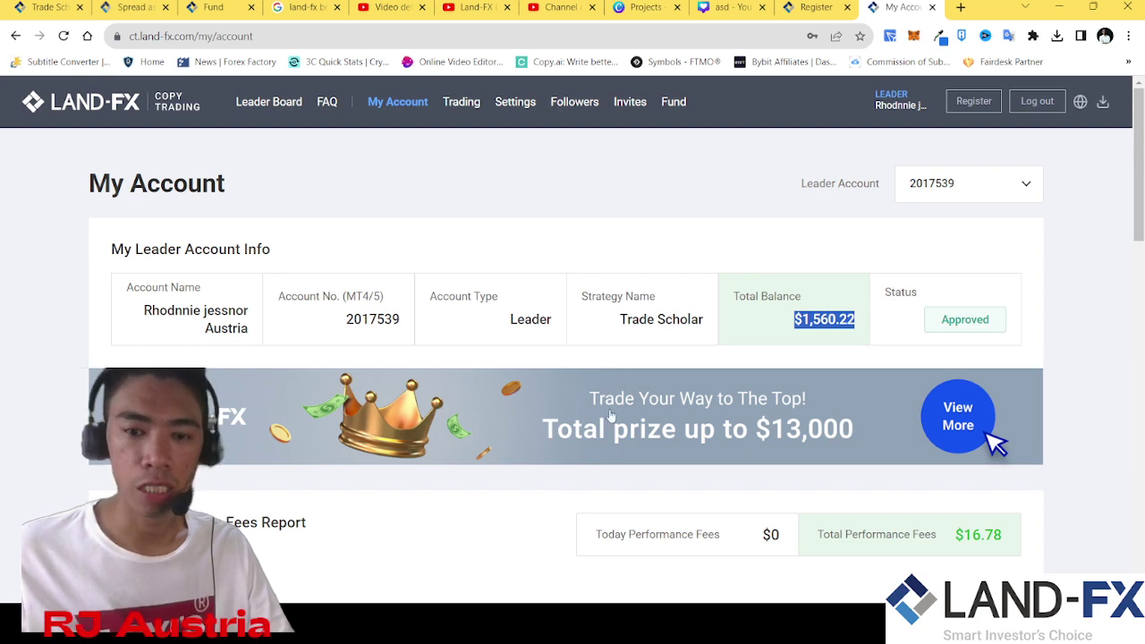
scroll(605, 408, down, 2)
scroll(604, 408, down, 6)
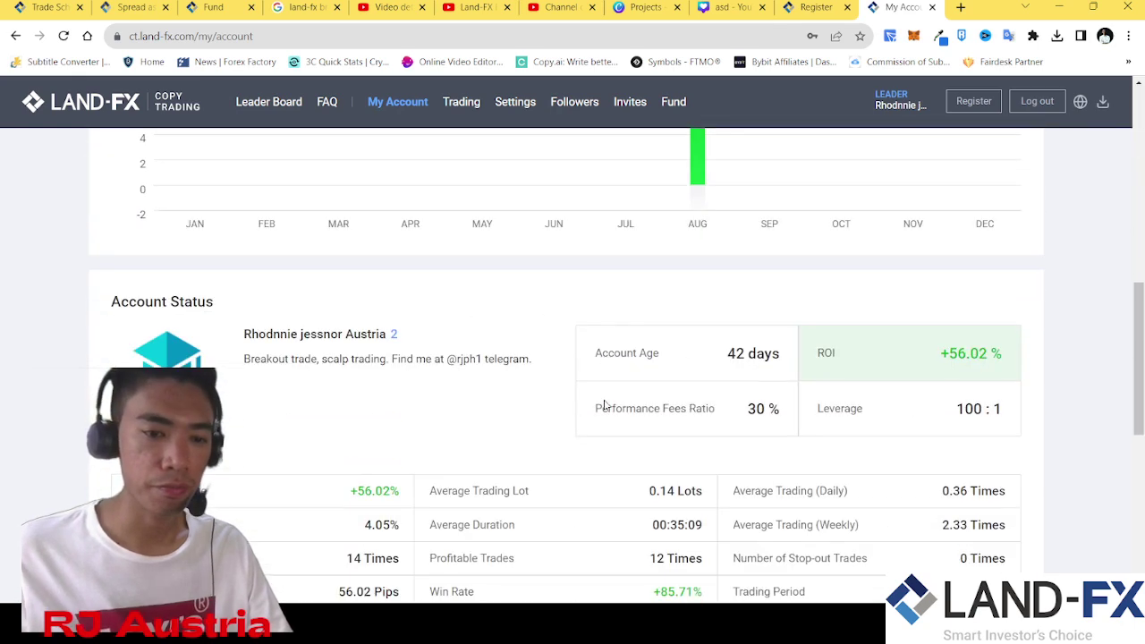
scroll(605, 405, down, 3)
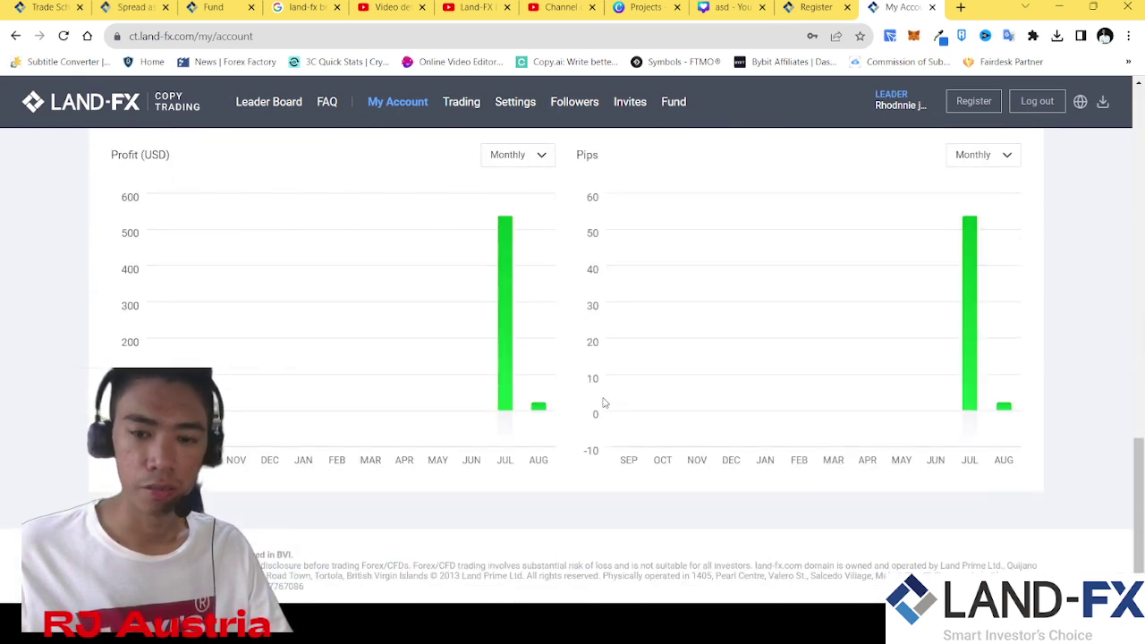
scroll(605, 403, up, 4)
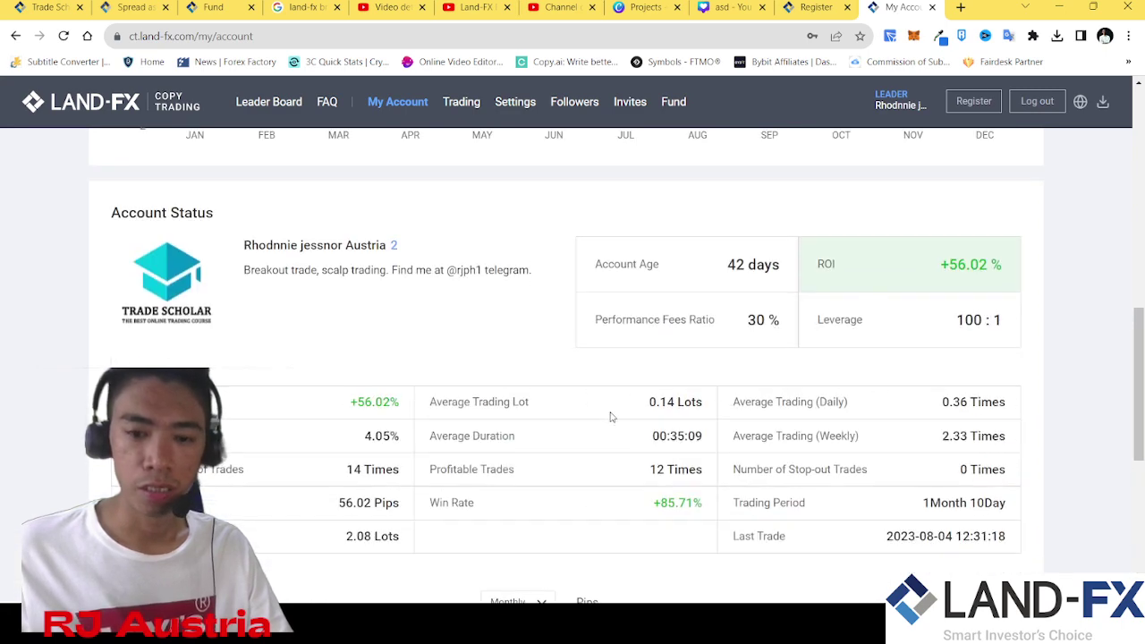
scroll(606, 428, up, 6)
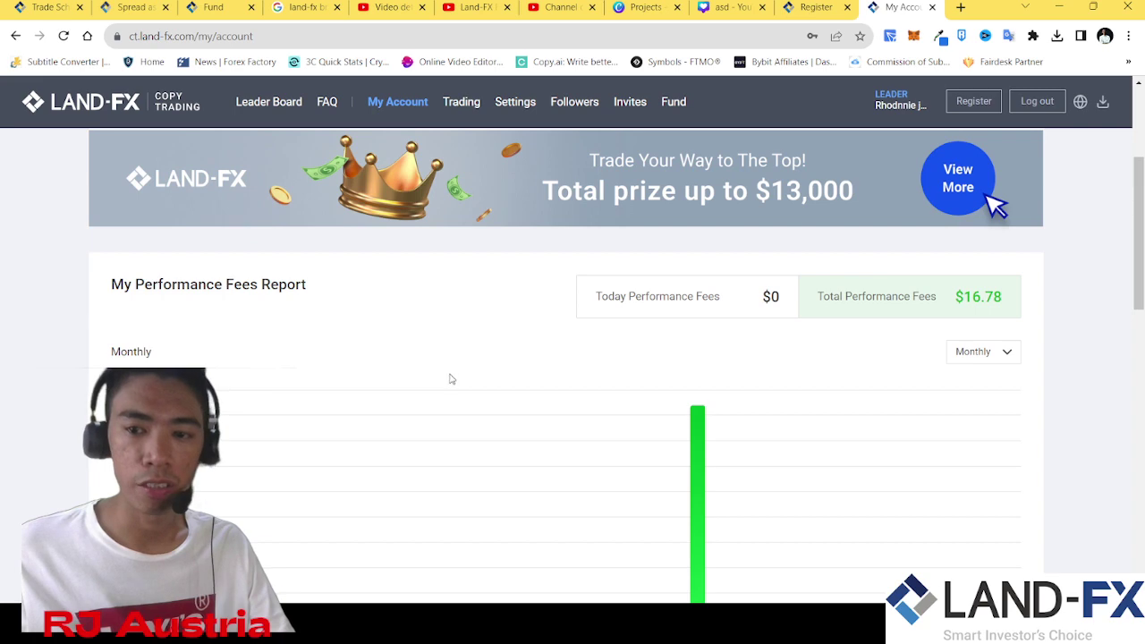
scroll(450, 381, up, 3)
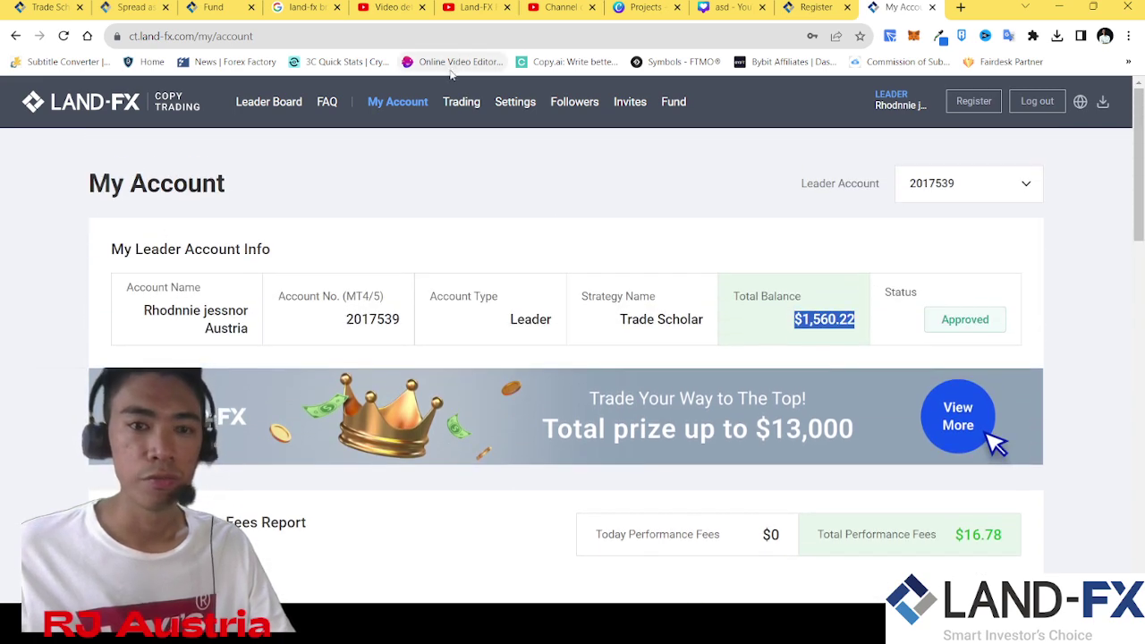
Step: Open Followers and highlight the first follower's name, $219.59 balance and $27.97 profit
click(575, 104)
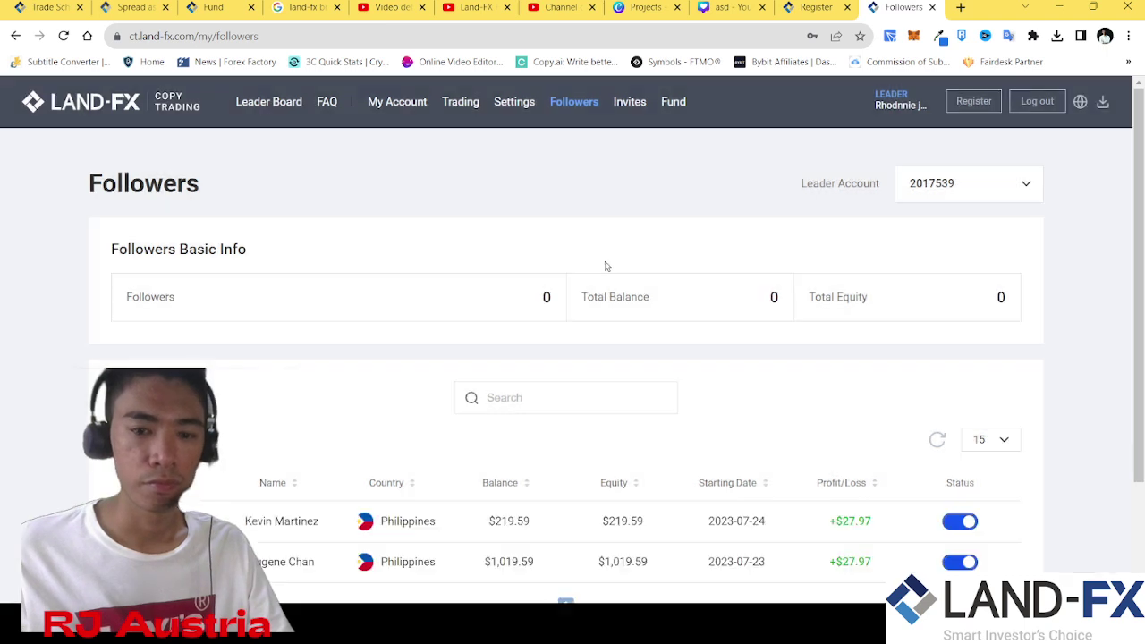
scroll(696, 384, down, 2)
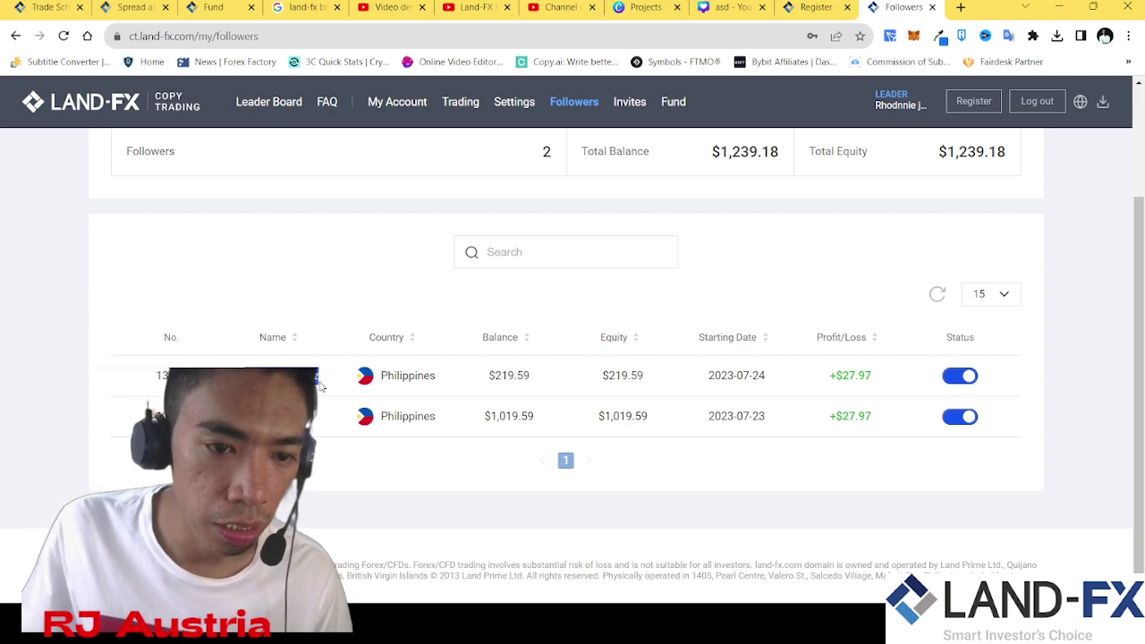
drag(245, 376, 321, 386)
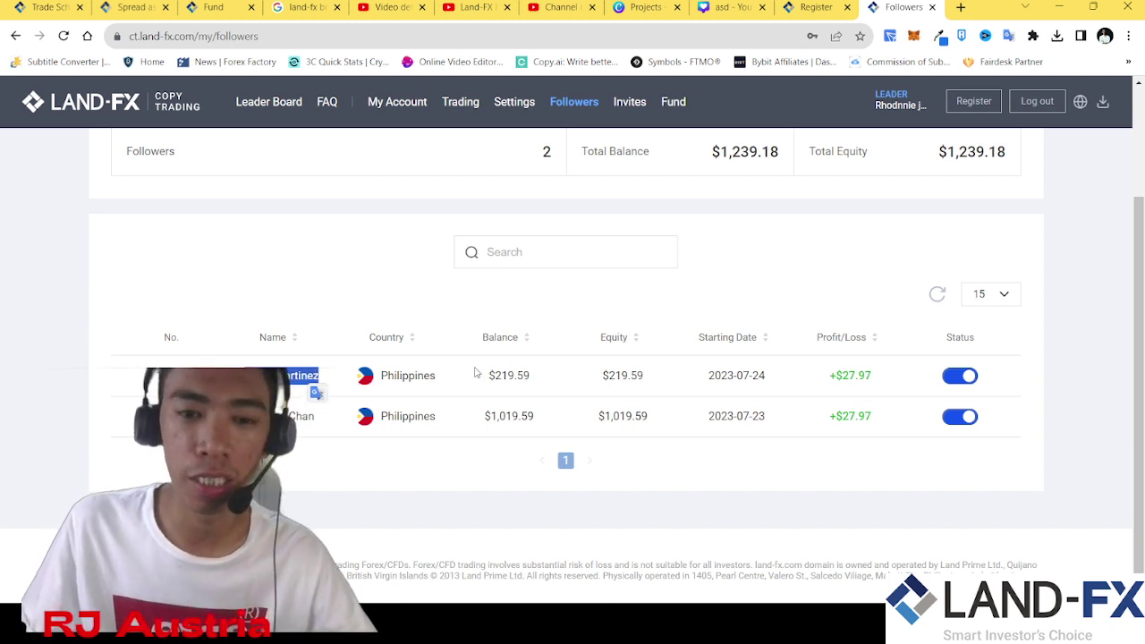
drag(488, 375, 530, 375)
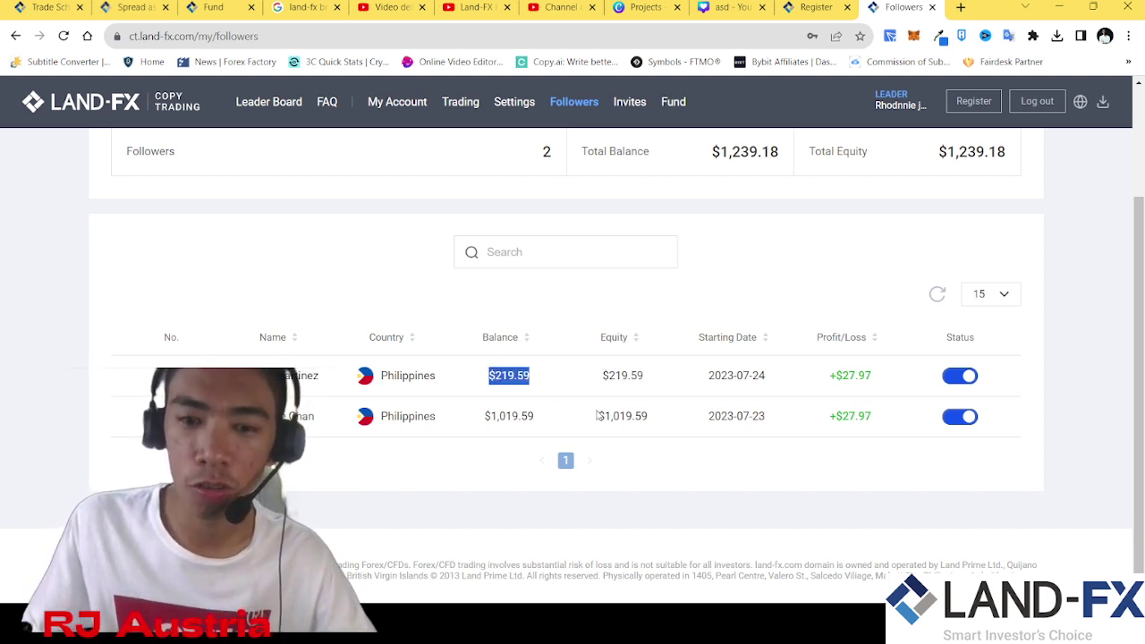
drag(834, 380, 879, 381)
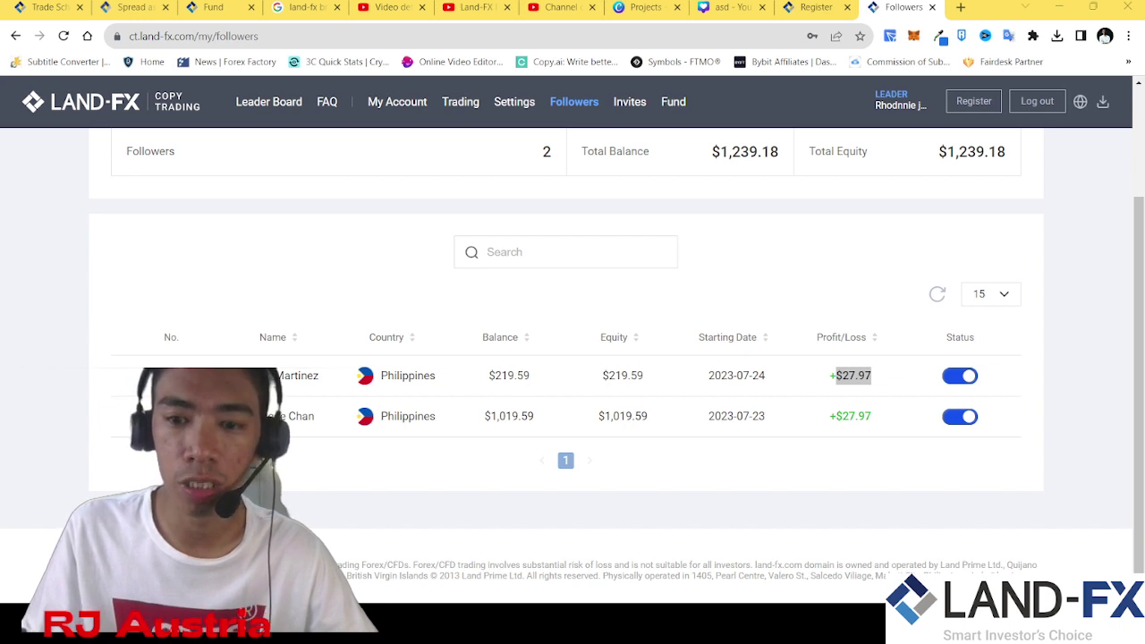
Step: Re-highlight the first follower's $219.59 balance and +$27.97 profit, then the second's $1,019.59 balance
click(770, 455)
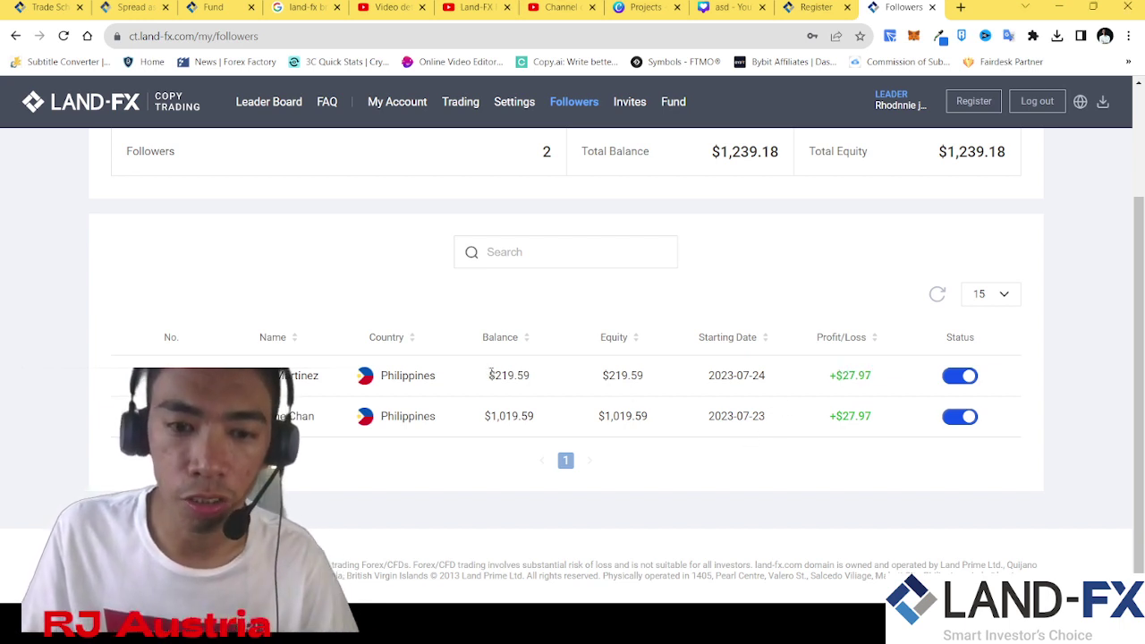
drag(491, 374, 559, 381)
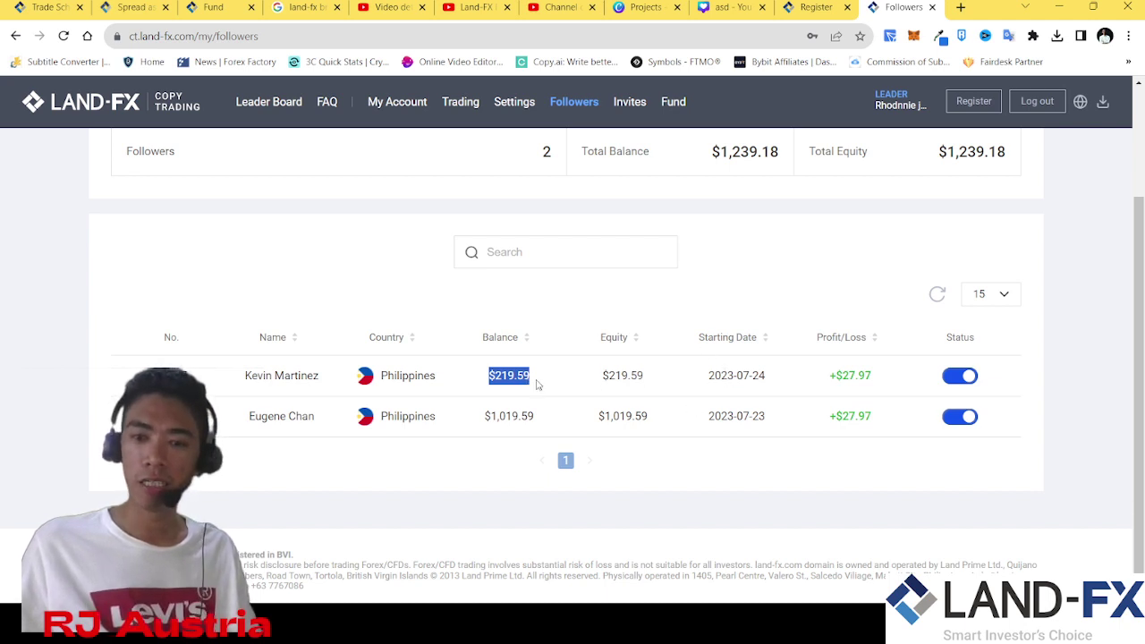
drag(831, 375, 874, 383)
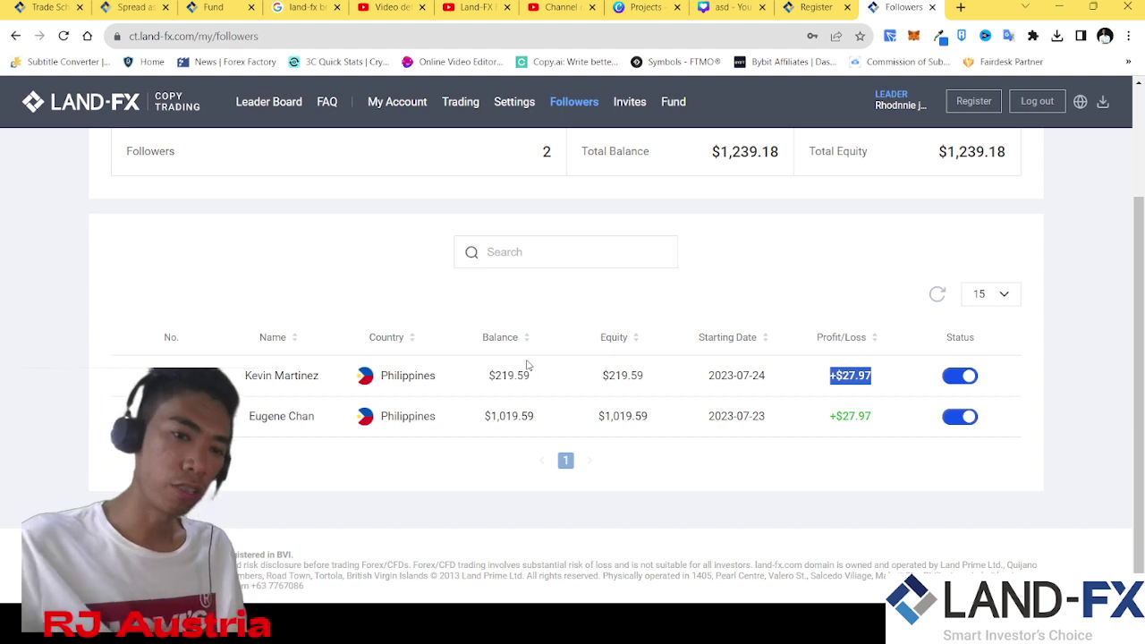
drag(484, 417, 534, 417)
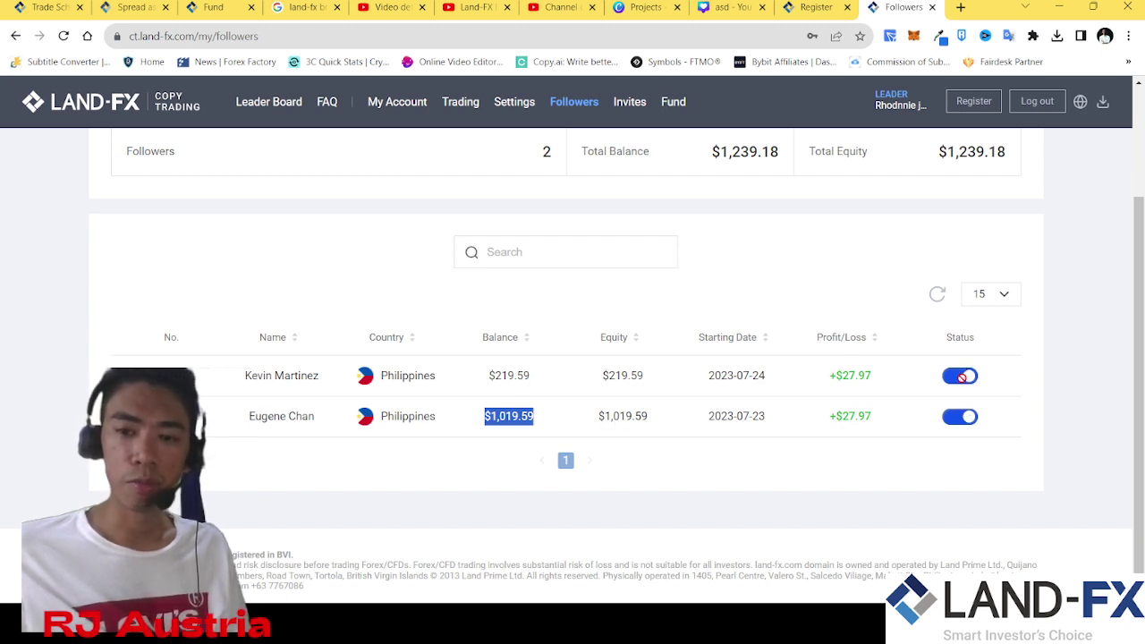
scroll(918, 408, up, 2)
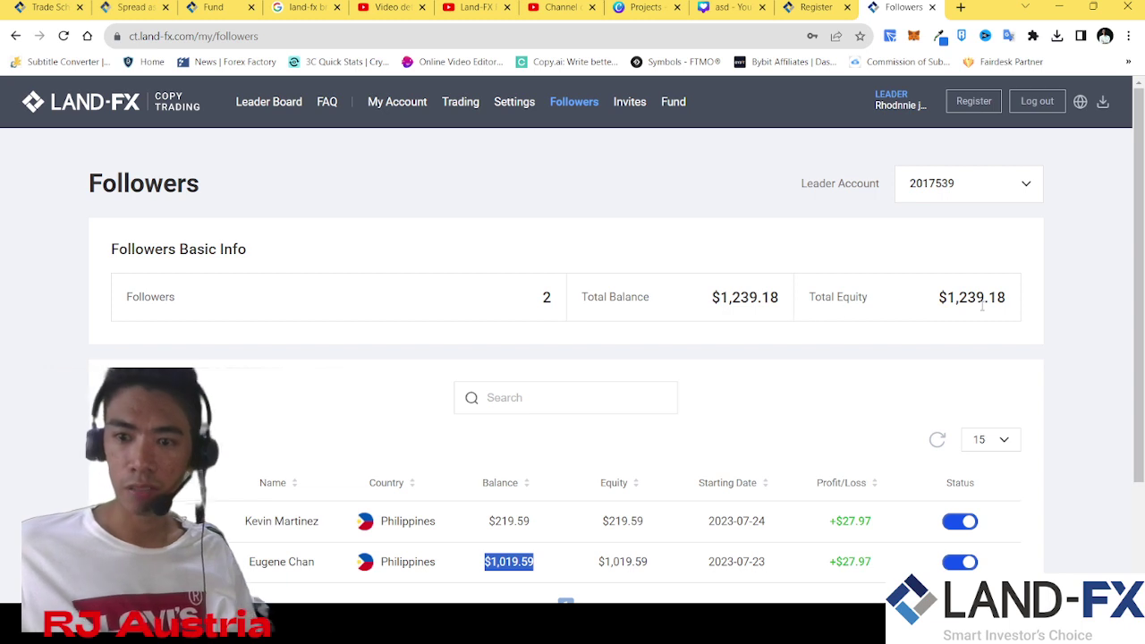
scroll(787, 397, down, 2)
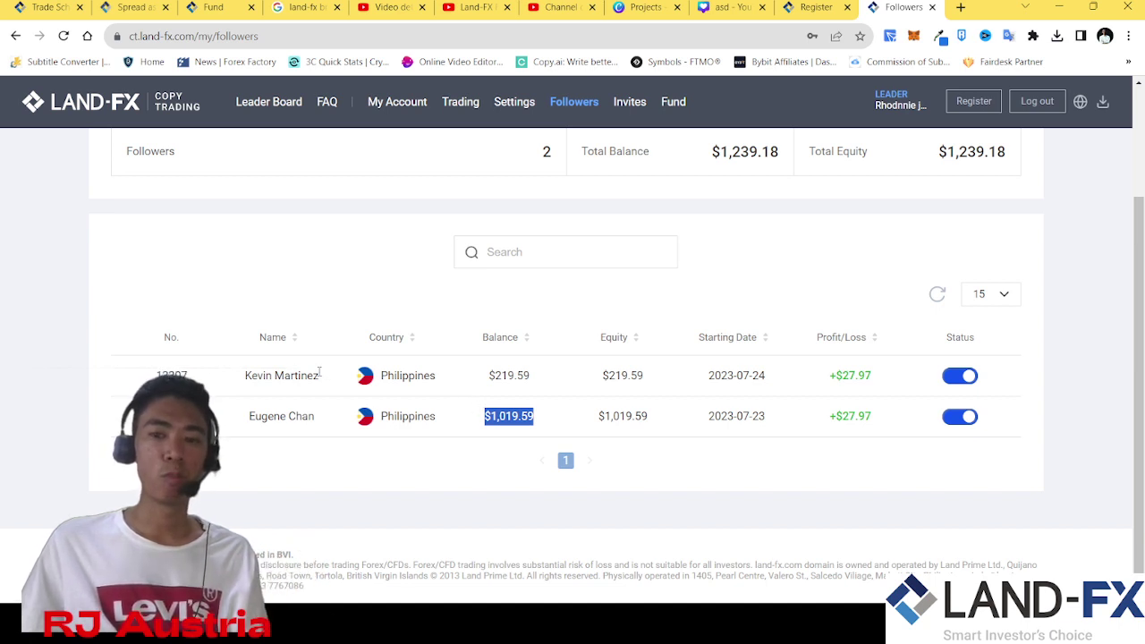
scroll(323, 390, up, 2)
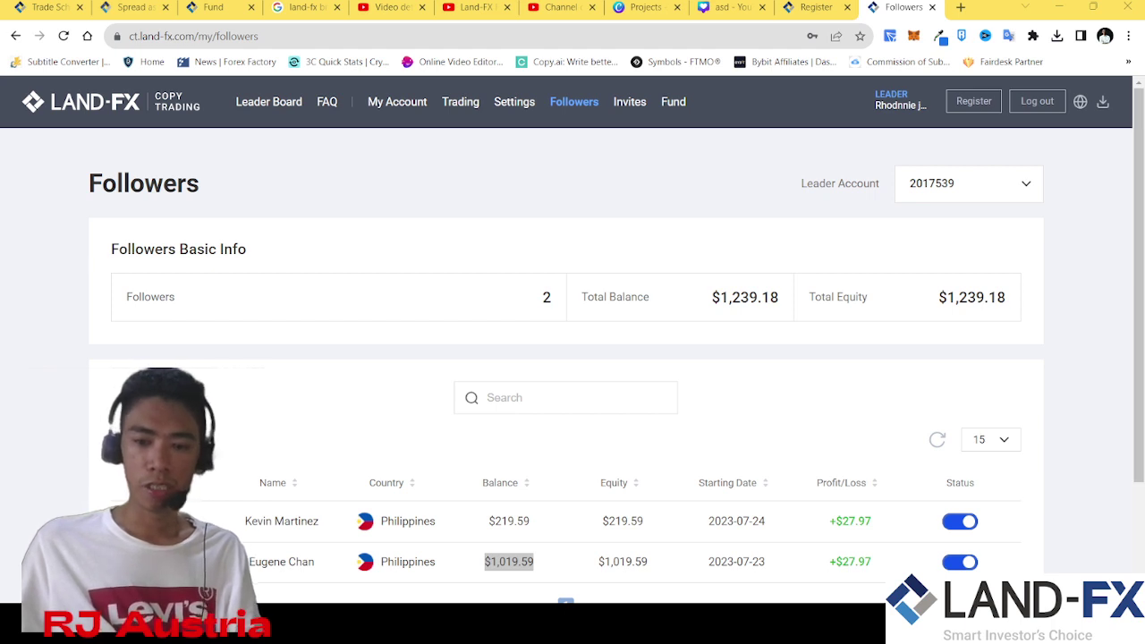
key(alt+Tab)
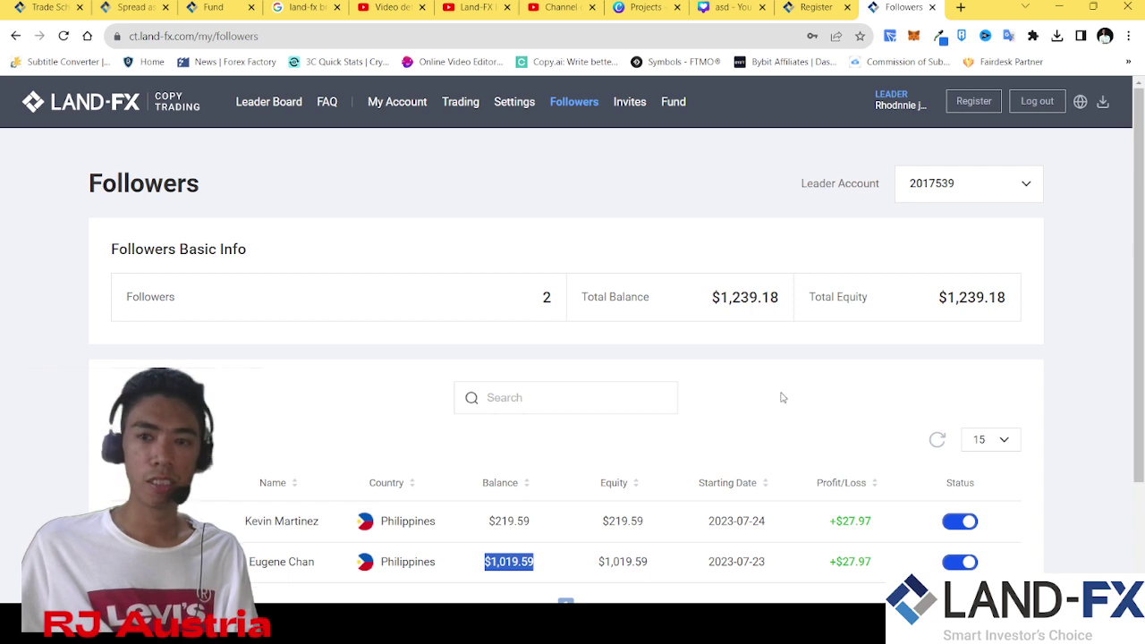
Step: Open the Leader Board's second page, showing #24 Trade Scholar at +56.02% ROI
click(264, 104)
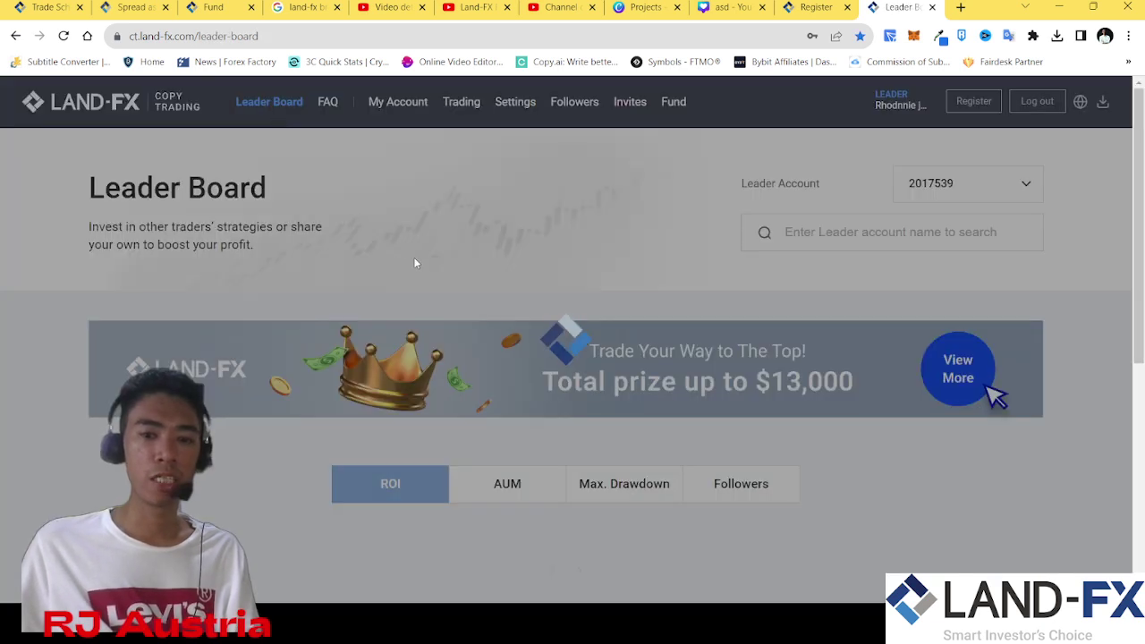
scroll(554, 324, down, 8)
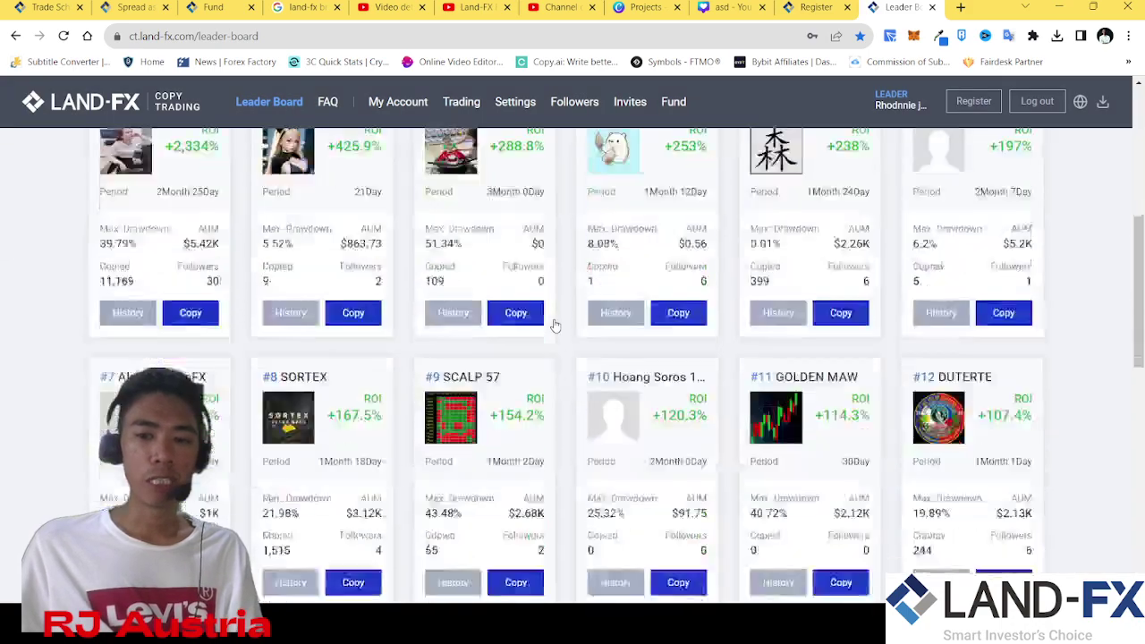
scroll(554, 324, down, 3)
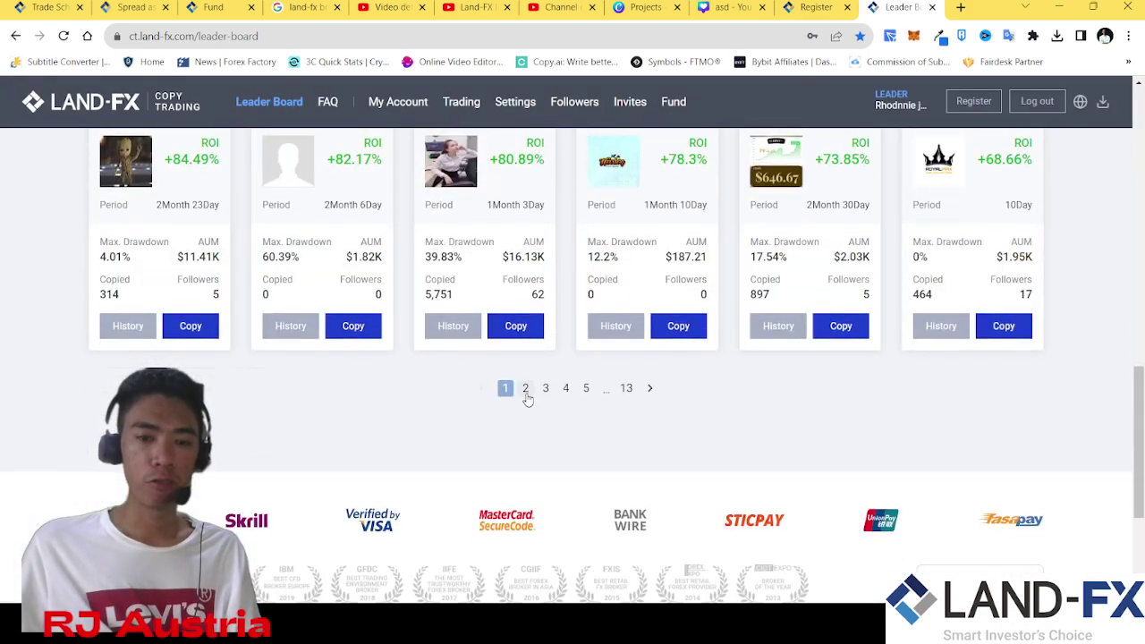
click(525, 388)
scroll(659, 407, up, 10)
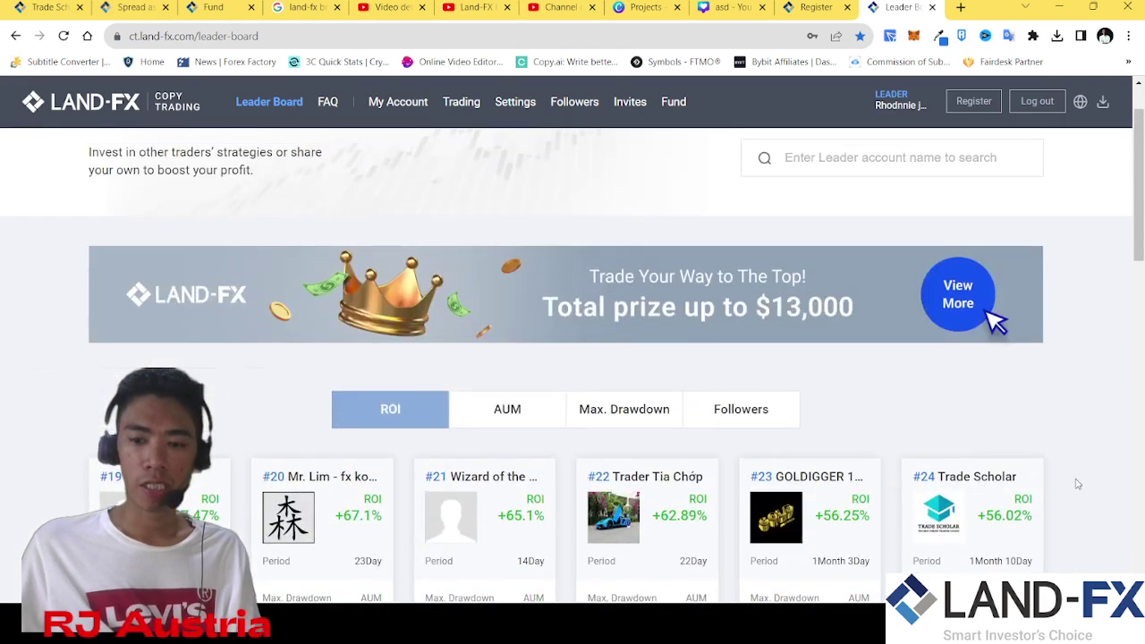
scroll(1079, 484, down, 2)
click(941, 464)
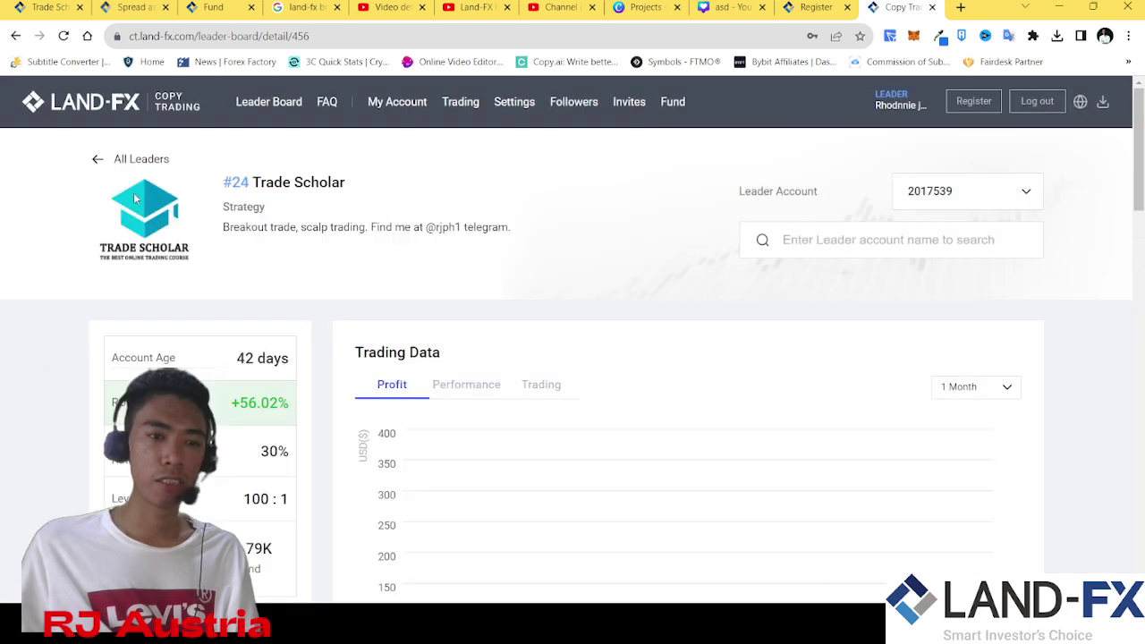
scroll(555, 345, down, 1)
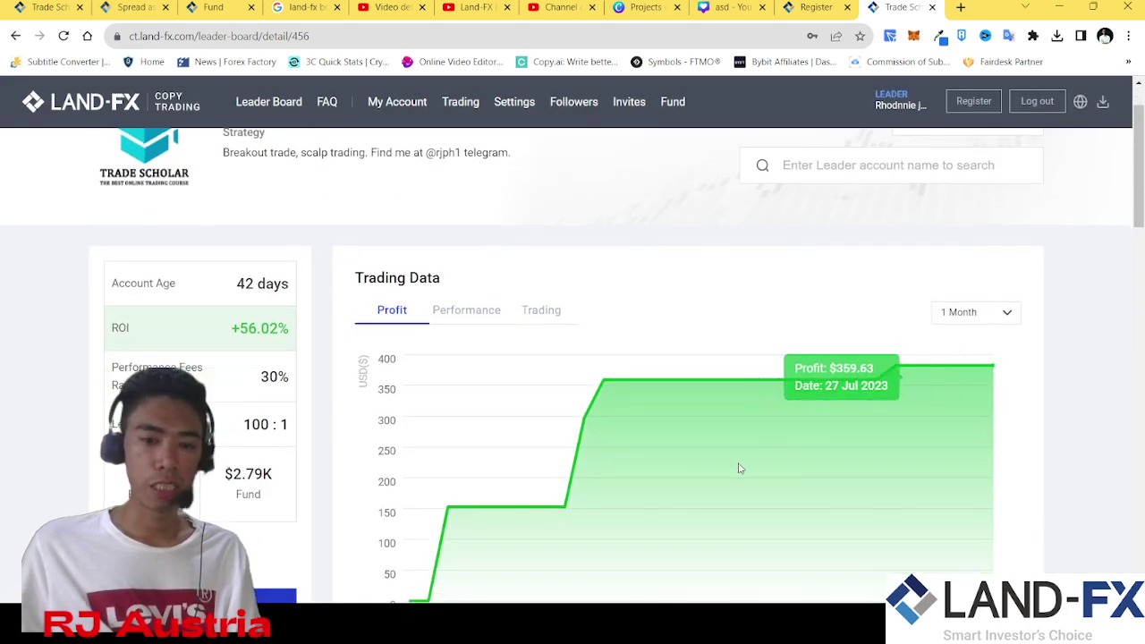
scroll(739, 465, down, 3)
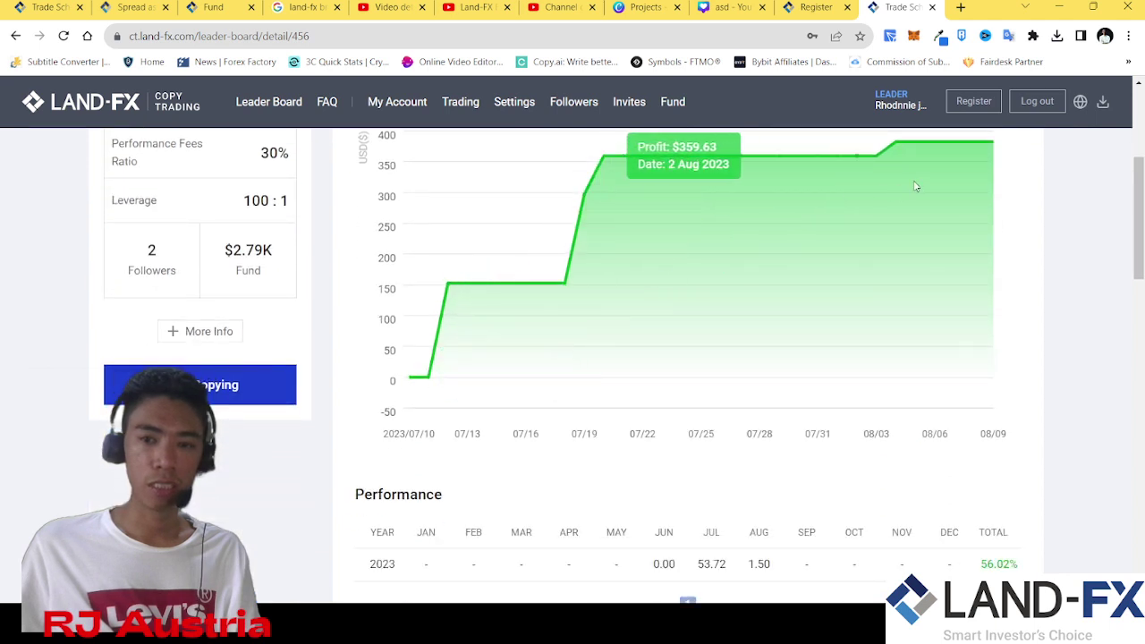
scroll(1078, 295, up, 2)
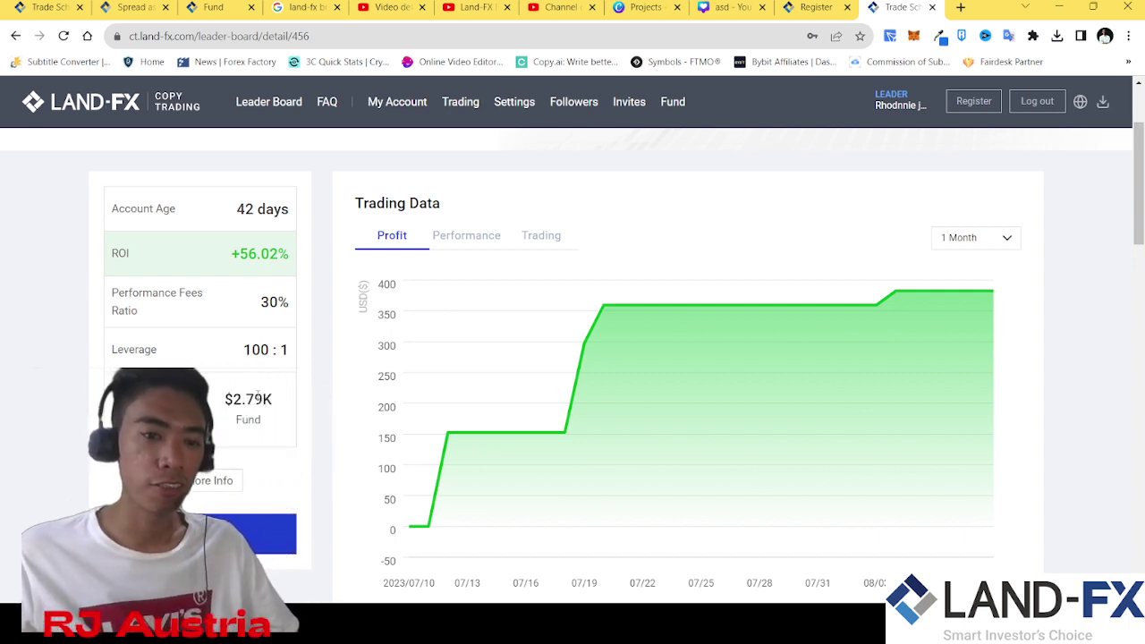
scroll(375, 451, down, 3)
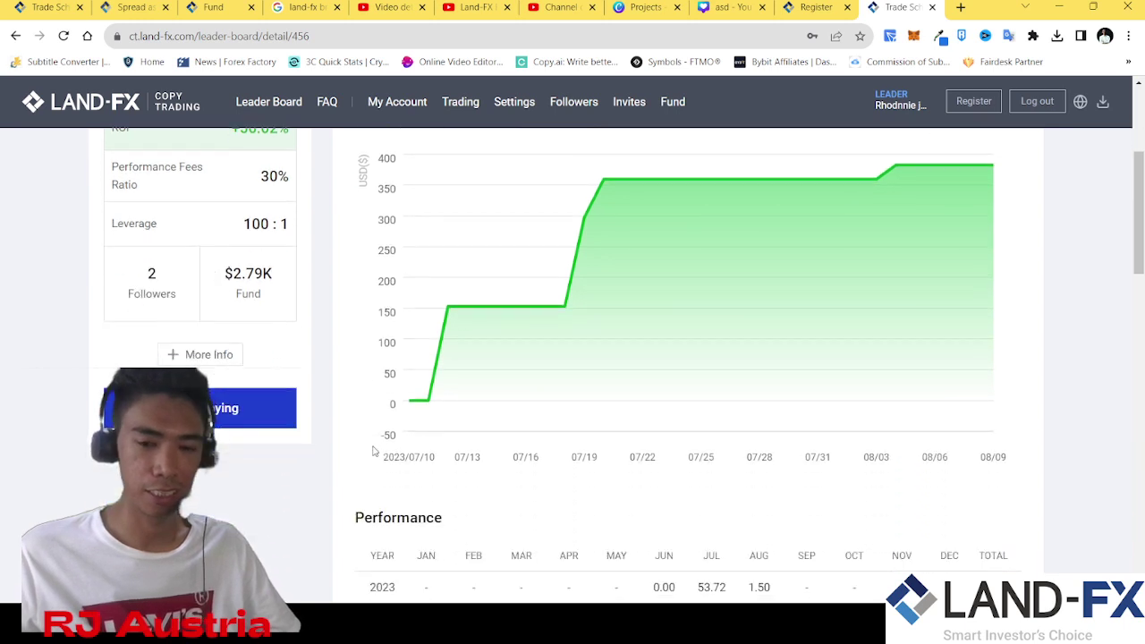
scroll(374, 452, down, 2)
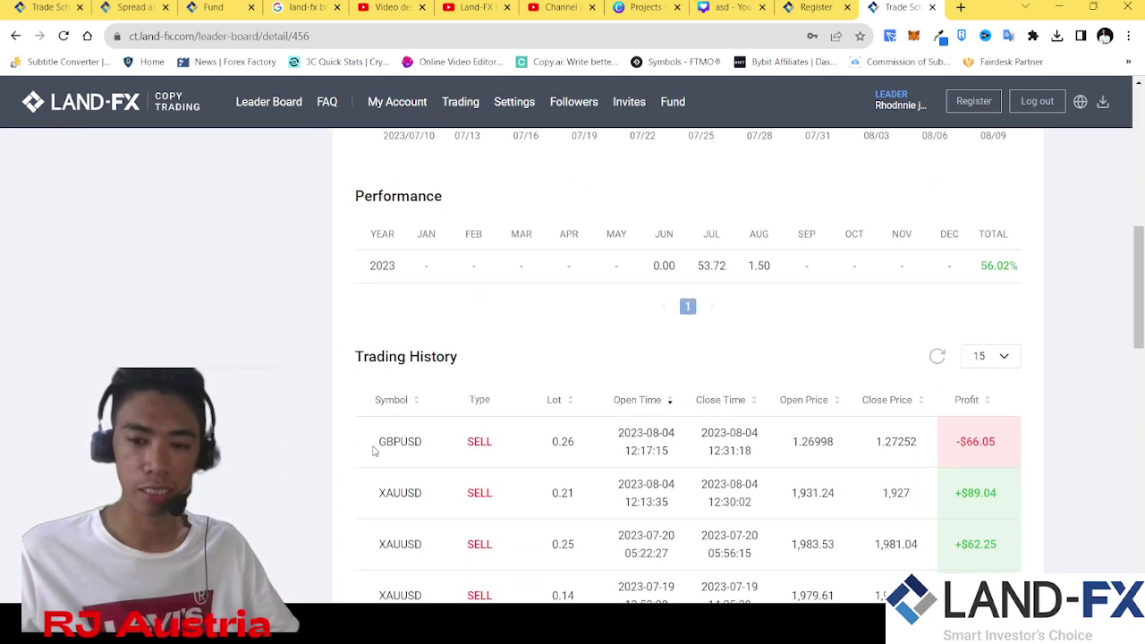
scroll(375, 451, down, 1)
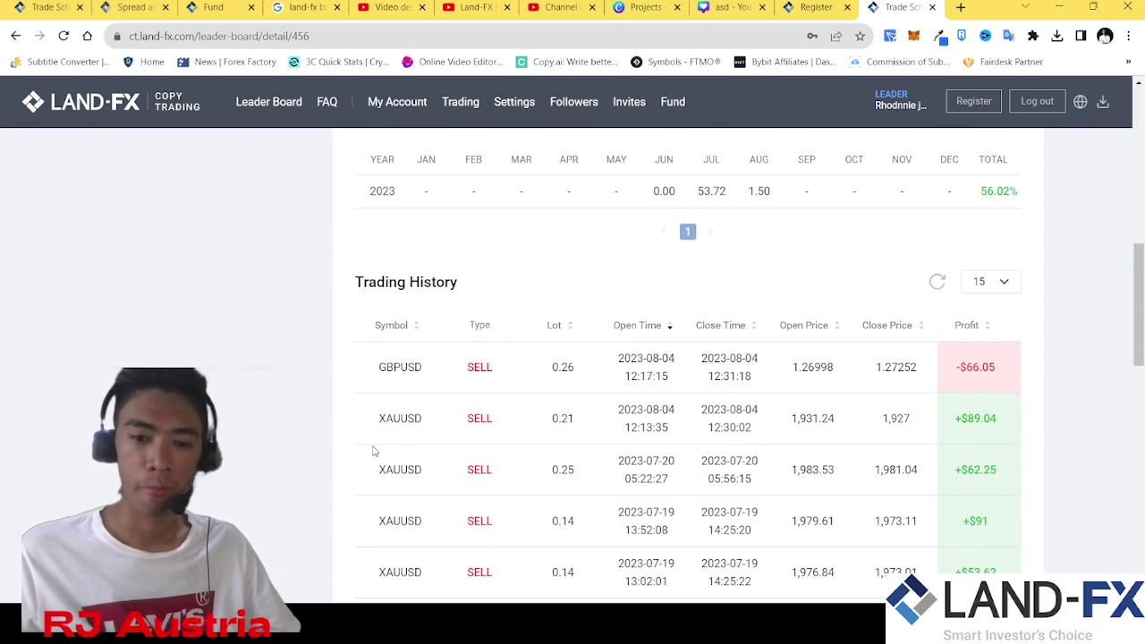
scroll(375, 452, down, 2)
scroll(375, 452, down, 1)
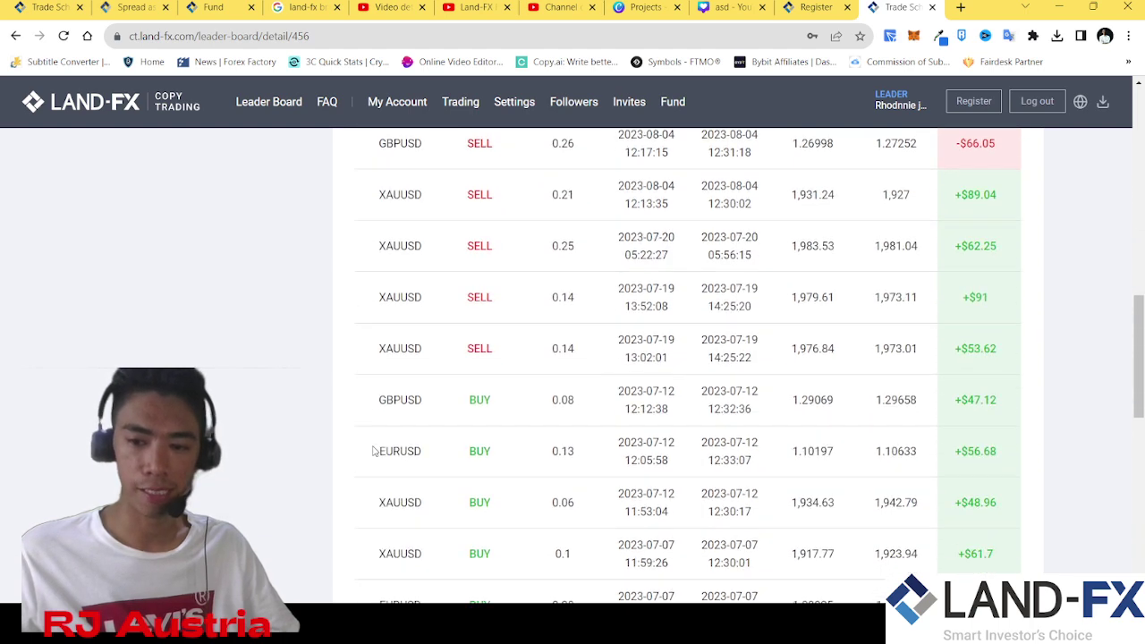
scroll(819, 448, up, 6)
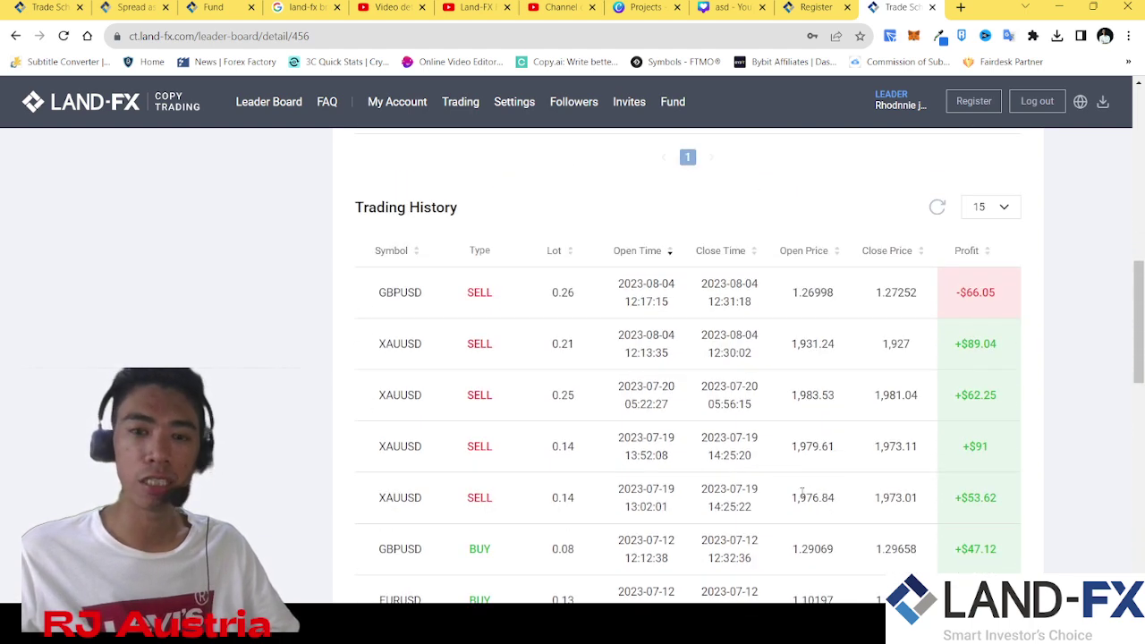
scroll(817, 483, up, 6)
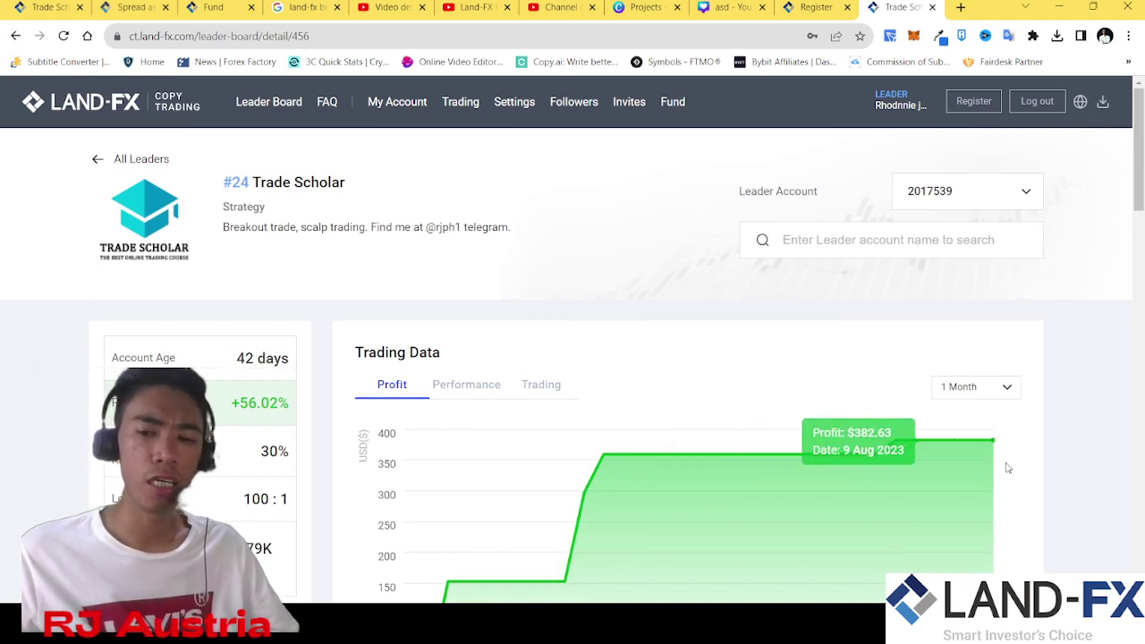
scroll(1006, 462, down, 10)
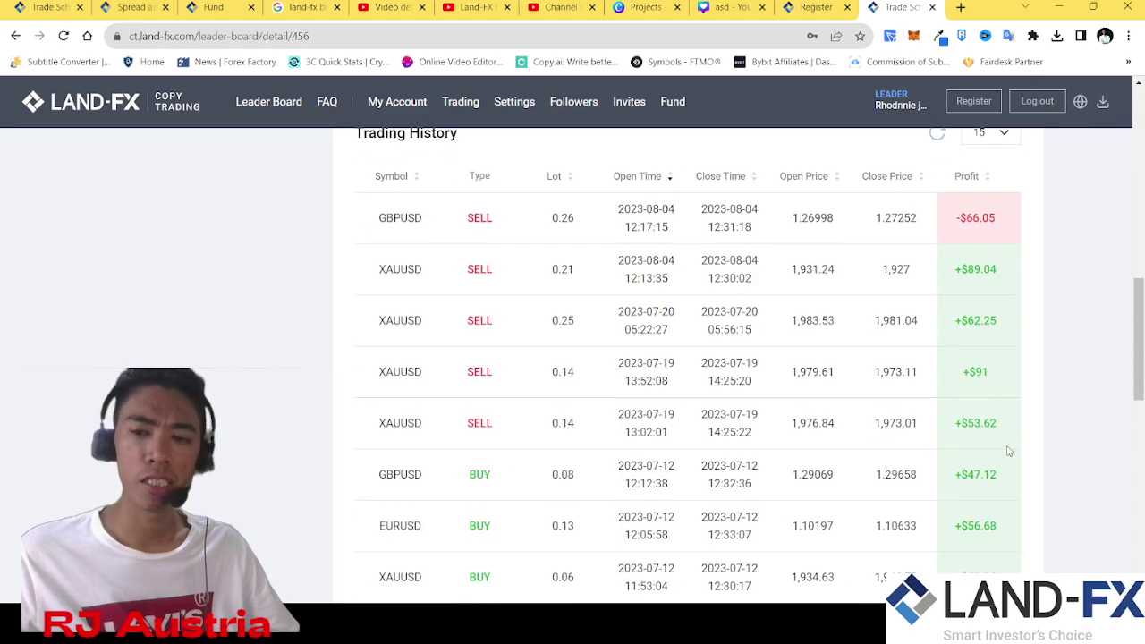
scroll(987, 489, down, 2)
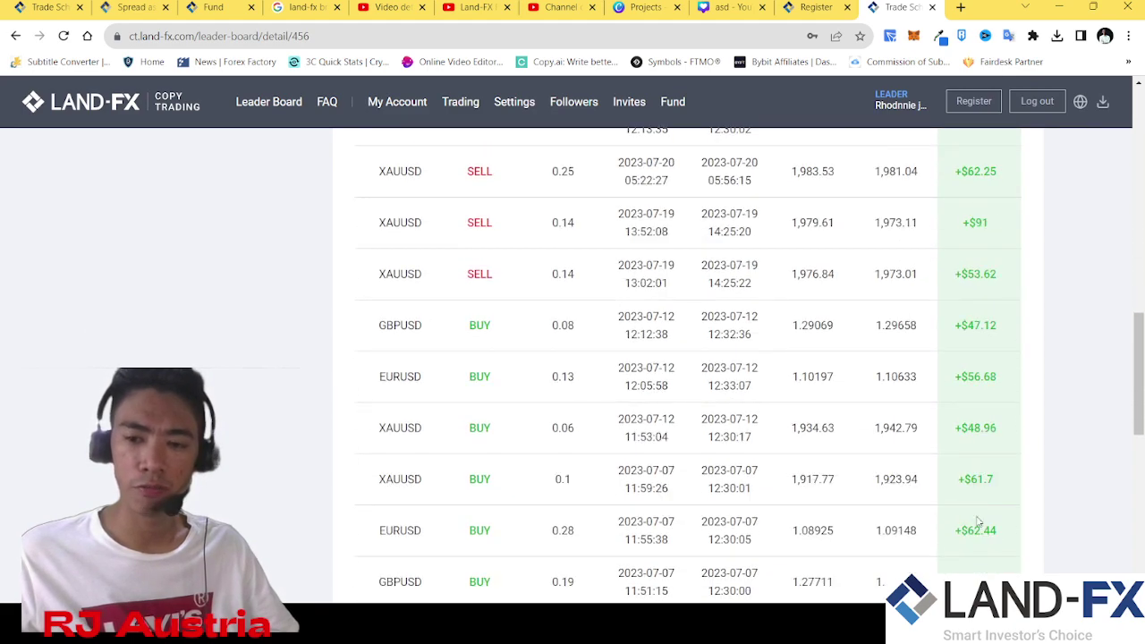
scroll(980, 523, down, 2)
scroll(994, 456, down, 2)
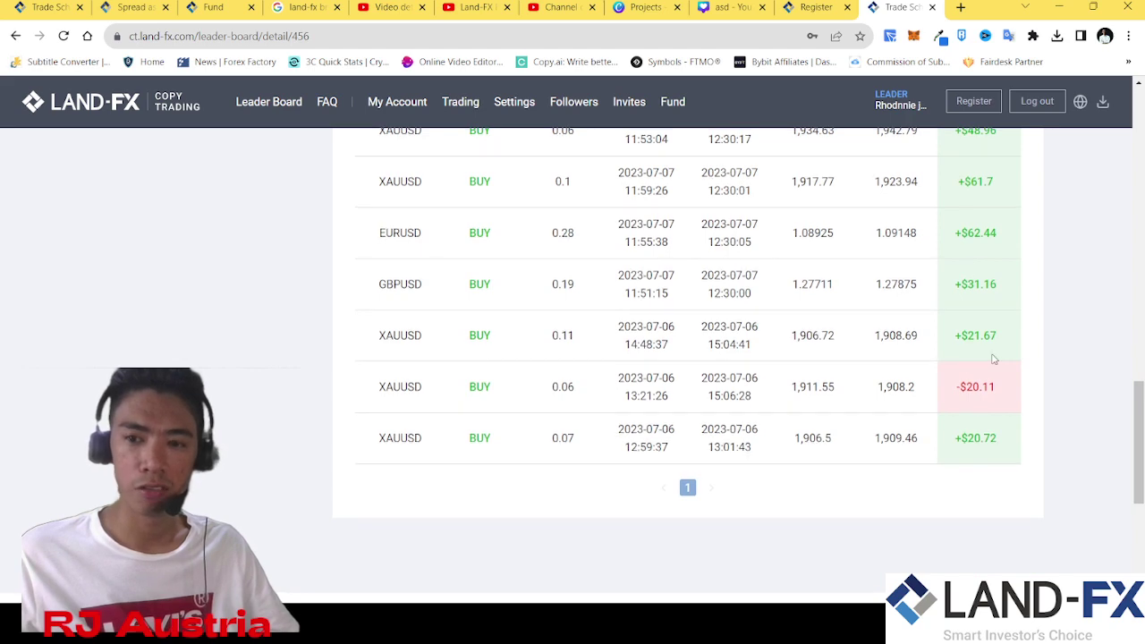
scroll(984, 314, up, 6)
scroll(996, 359, up, 1)
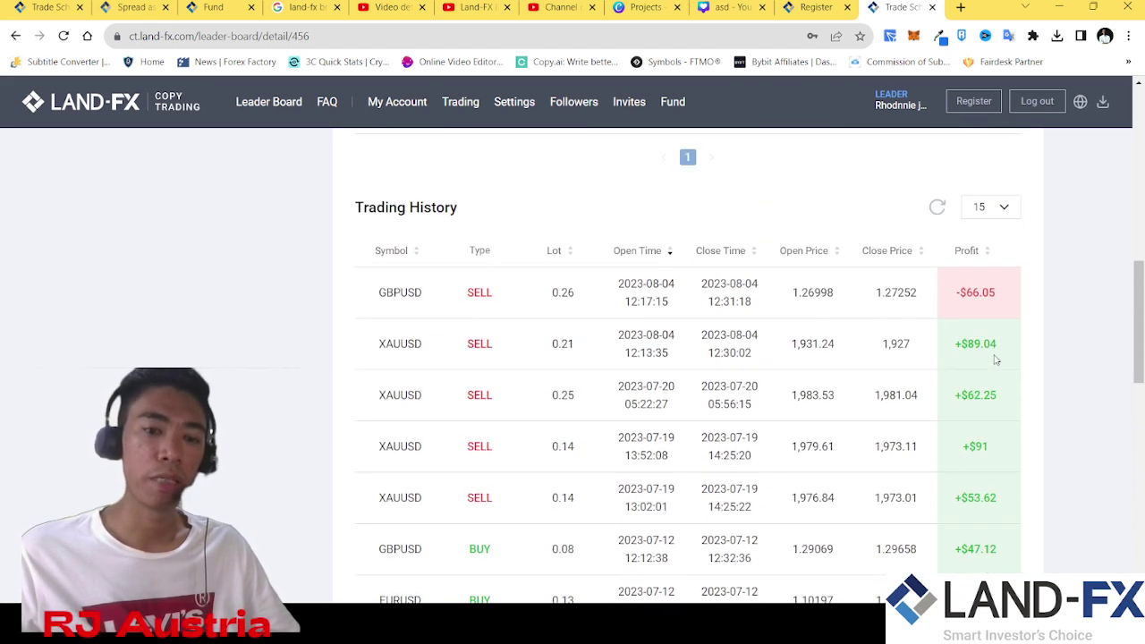
scroll(1000, 376, up, 5)
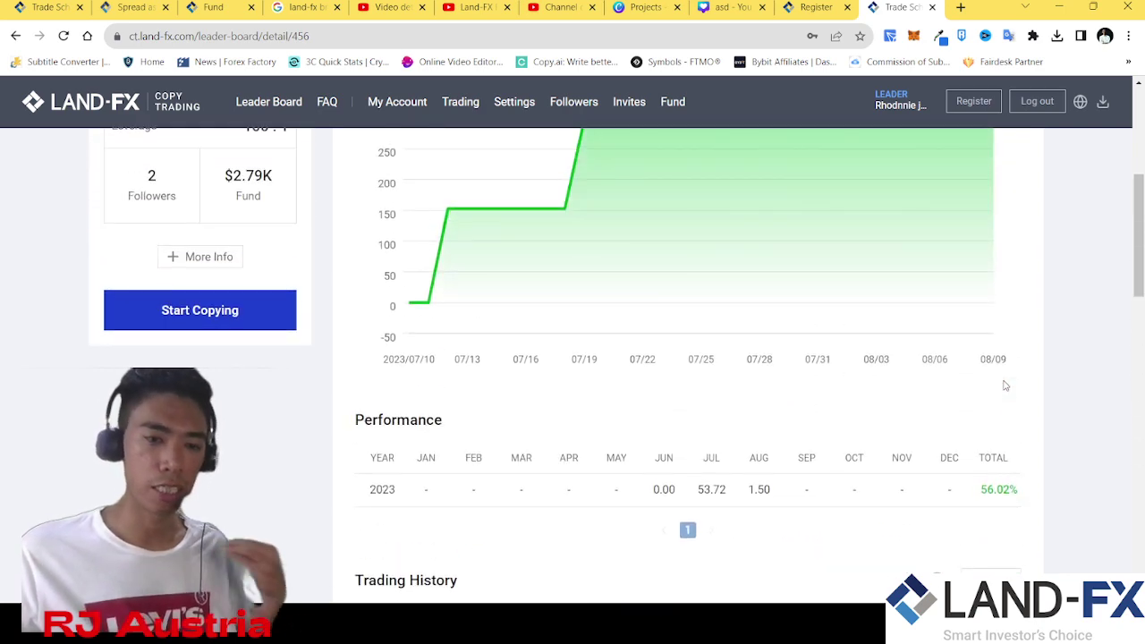
scroll(997, 376, up, 5)
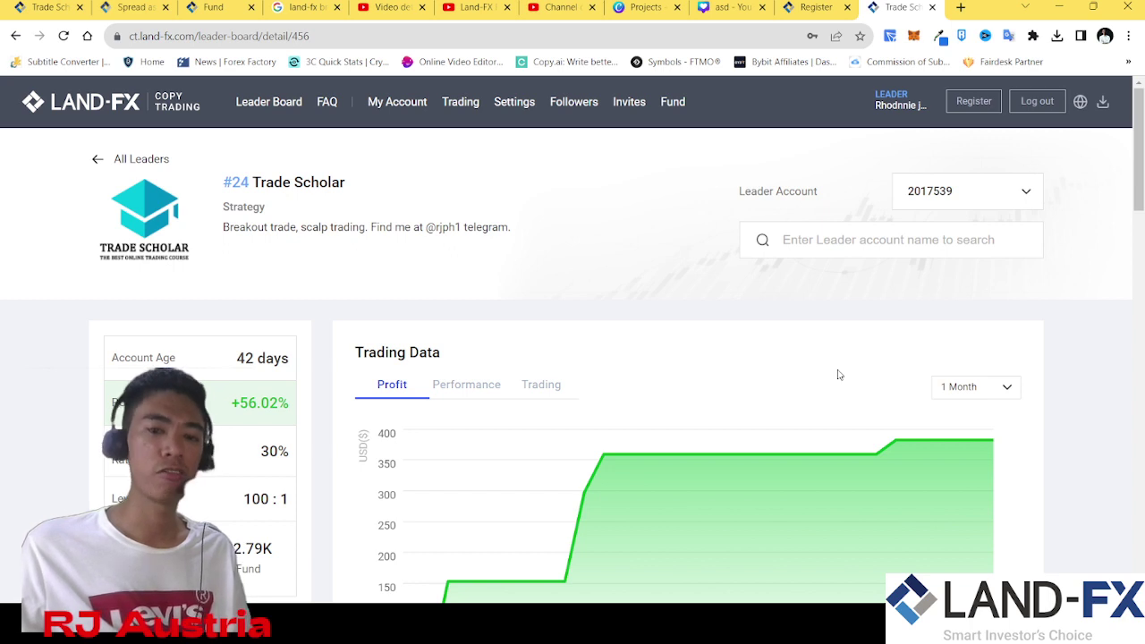
click(555, 8)
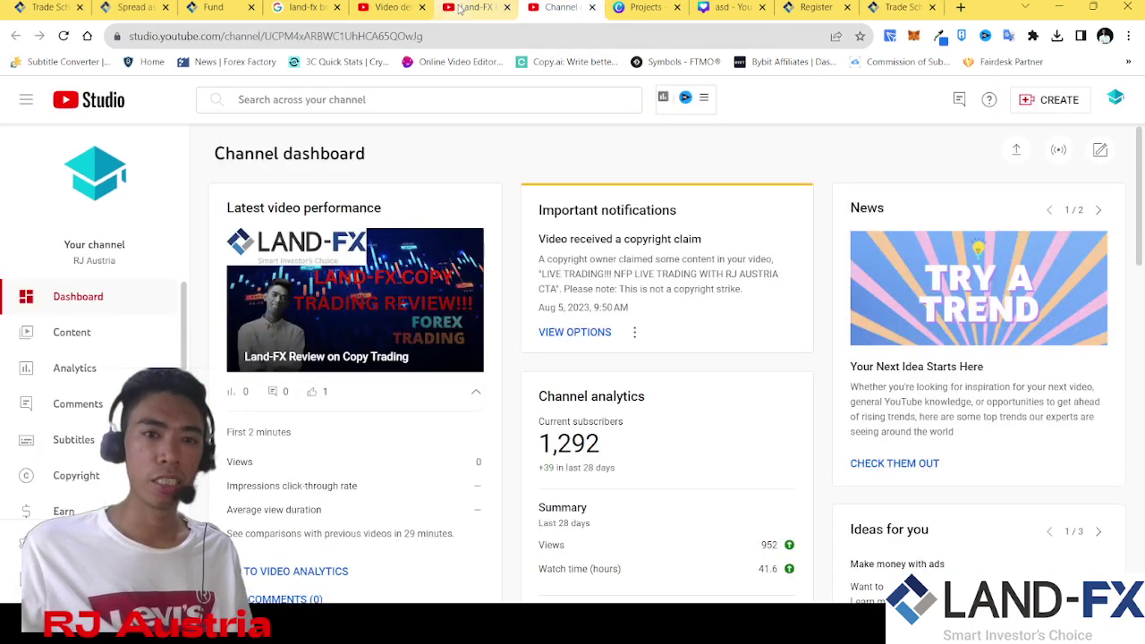
click(459, 9)
scroll(315, 419, up, 3)
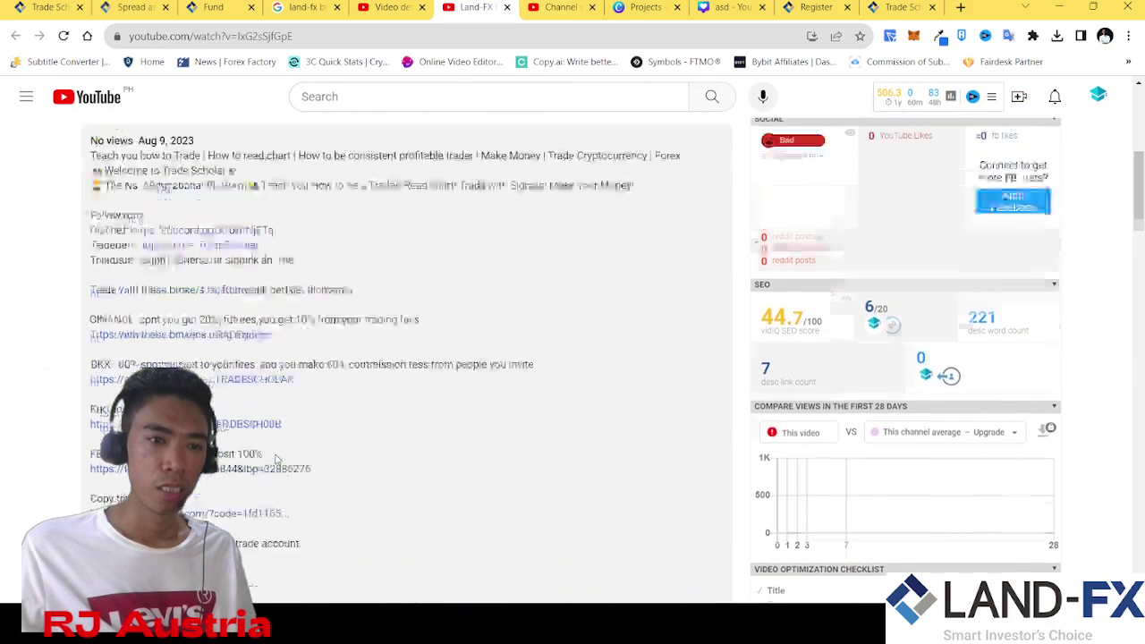
scroll(315, 418, down, 4)
double_click(162, 396)
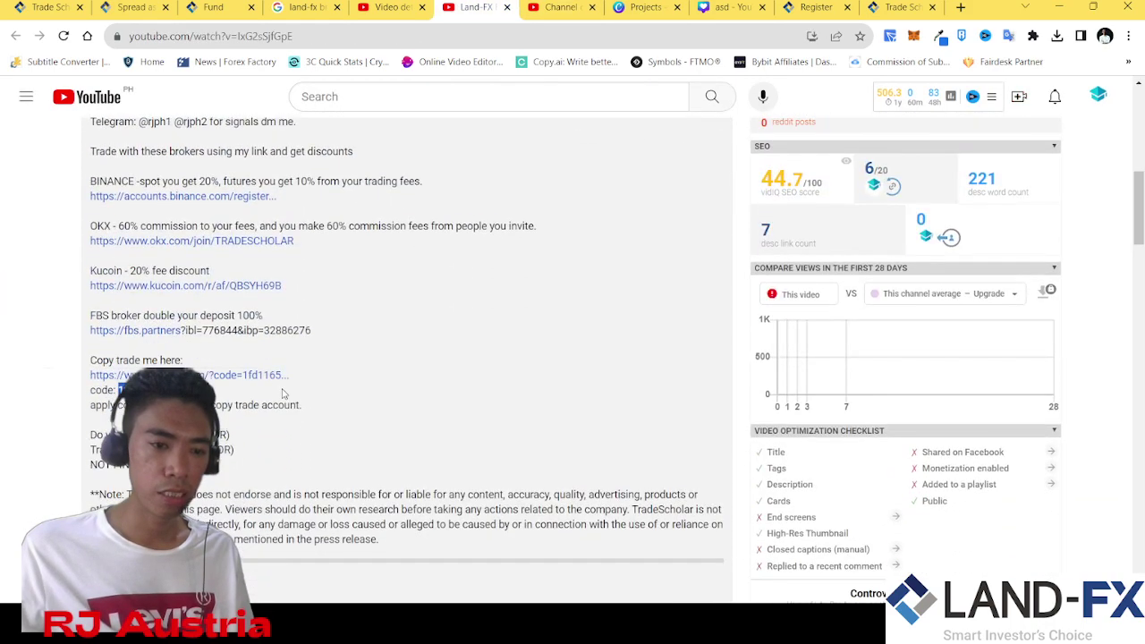
scroll(226, 413, down, 1)
scroll(226, 413, up, 1)
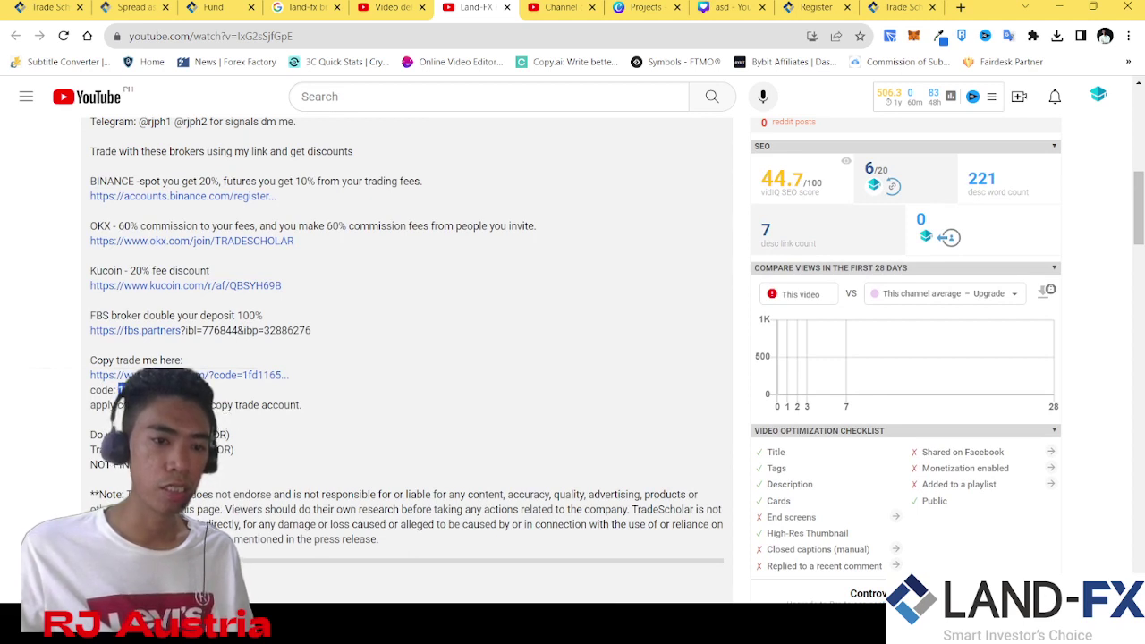
scroll(447, 331, up, 2)
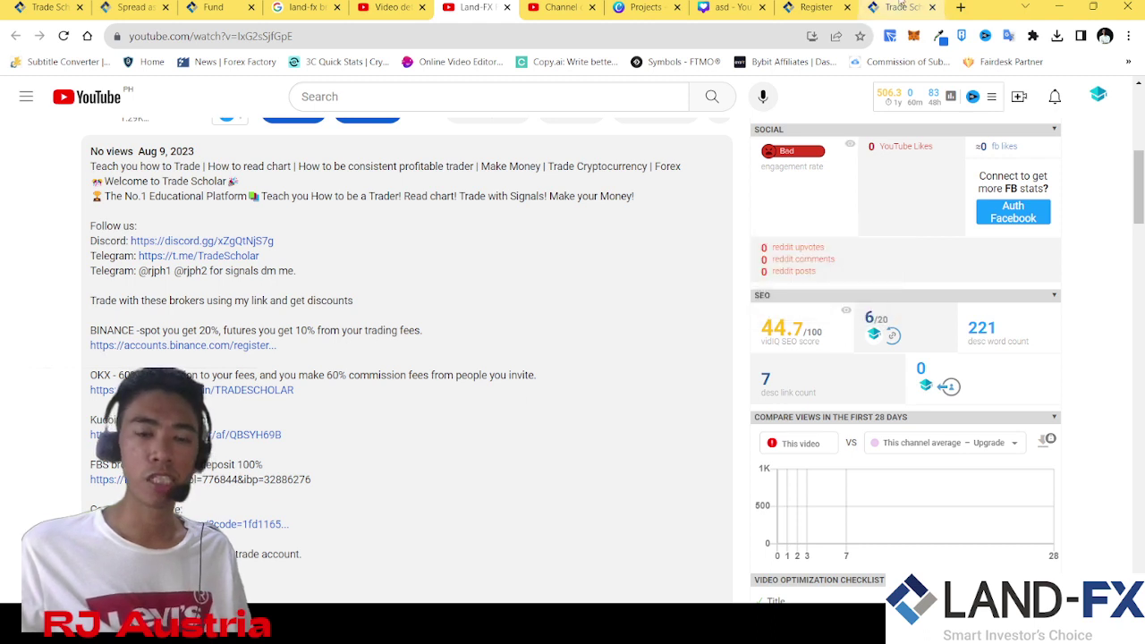
scroll(469, 391, up, 1)
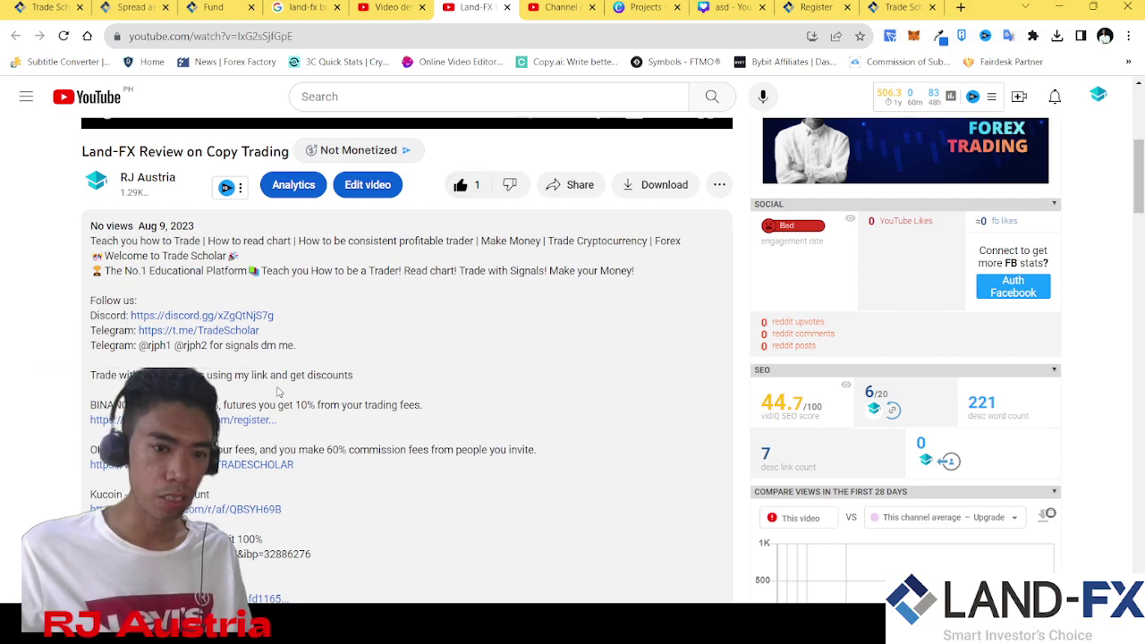
scroll(340, 392, down, 8)
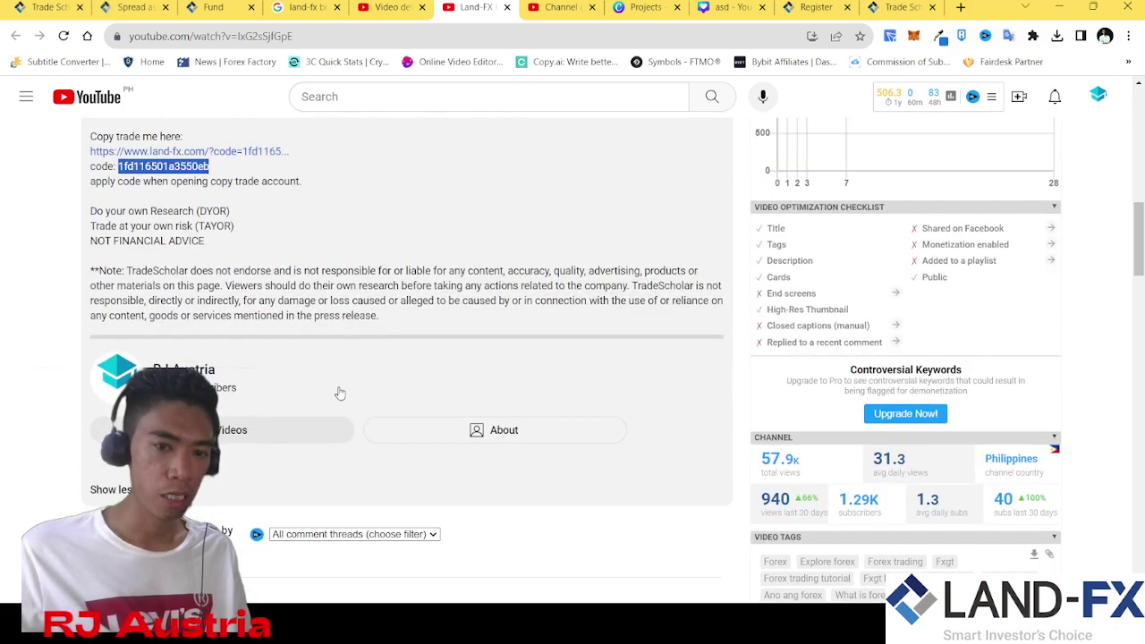
scroll(340, 394, down, 2)
scroll(340, 394, up, 10)
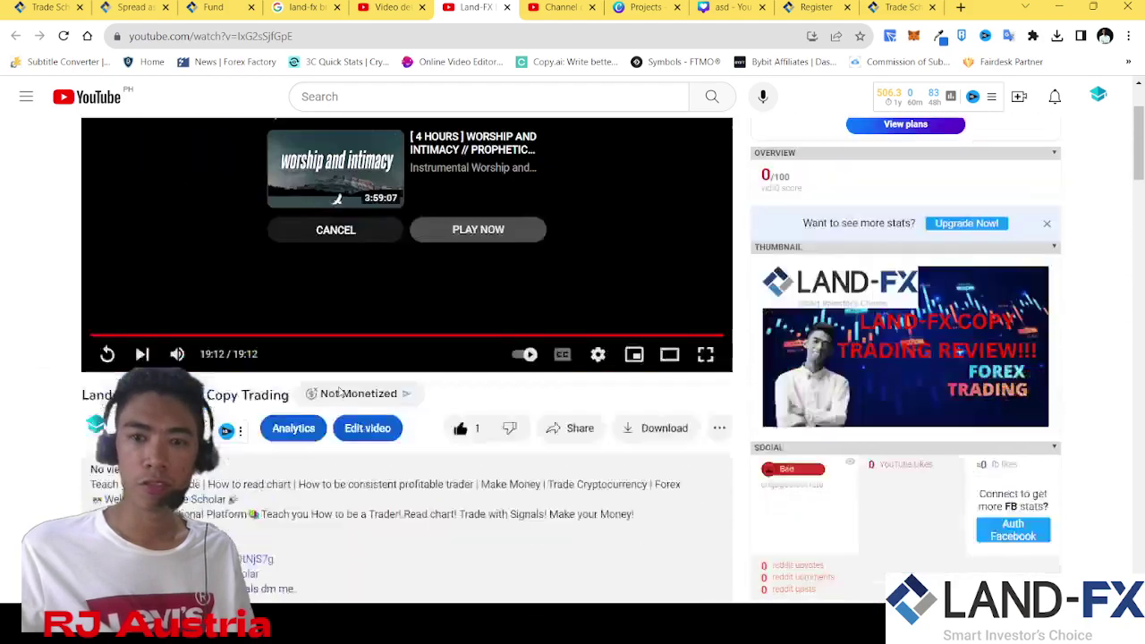
scroll(340, 394, down, 2)
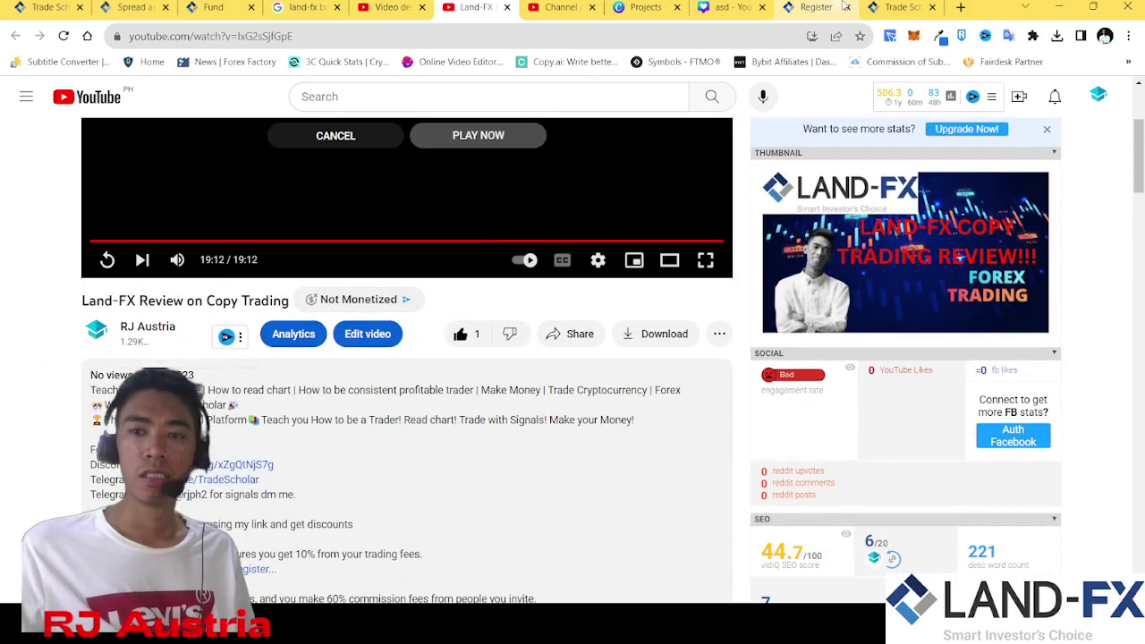
click(899, 7)
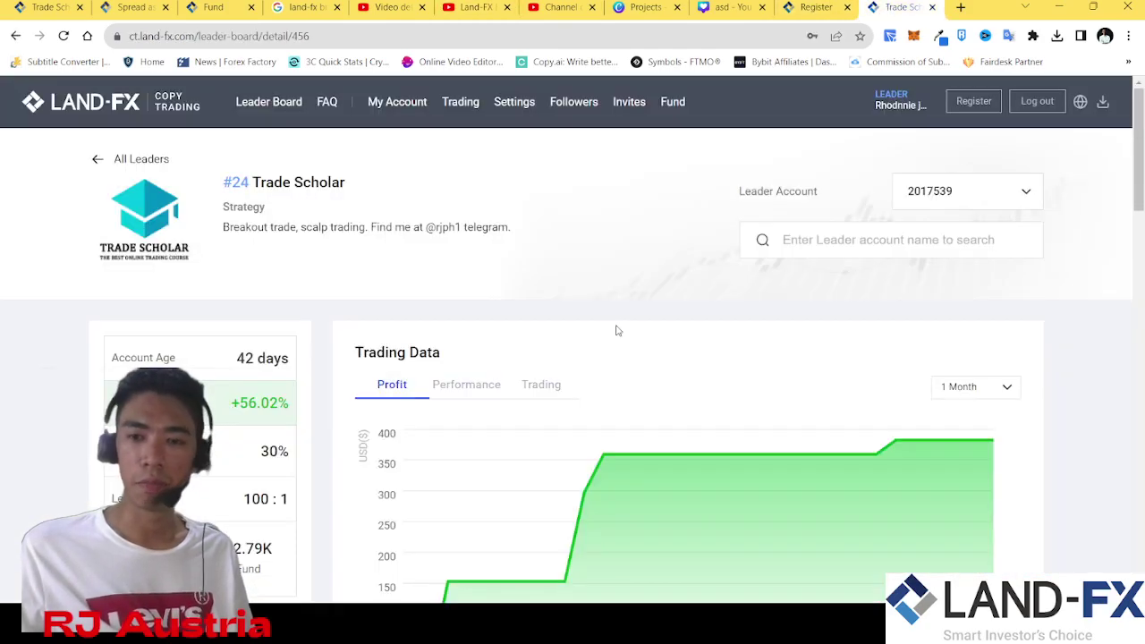